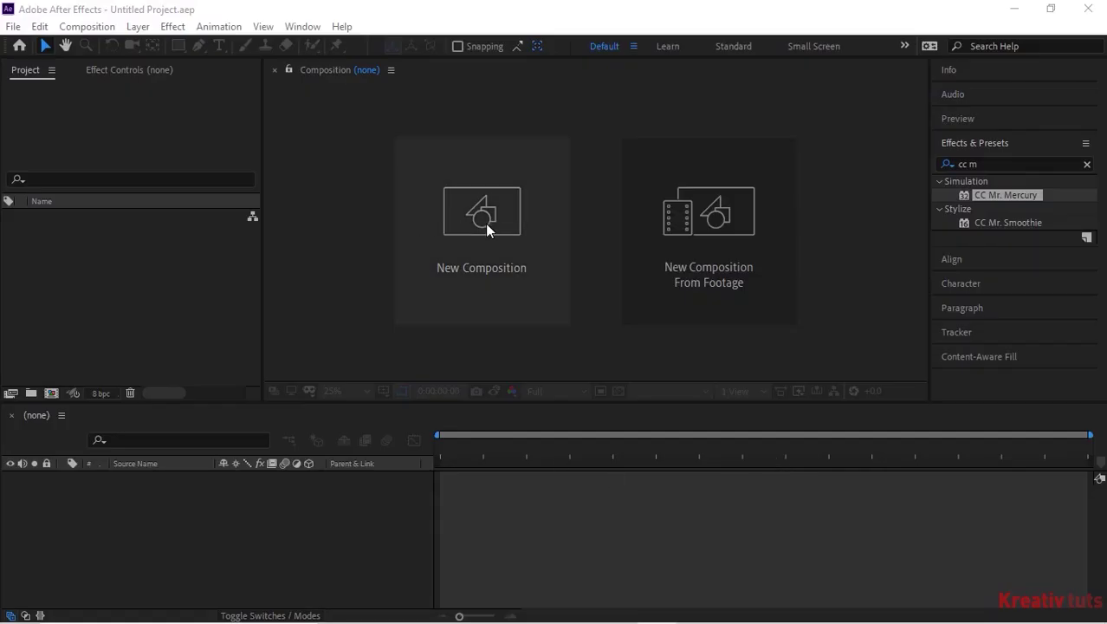
Create the 2000×2000, 30 fps, 50-second Mercury composition and add a full-frame white solid.
left_click(486, 224)
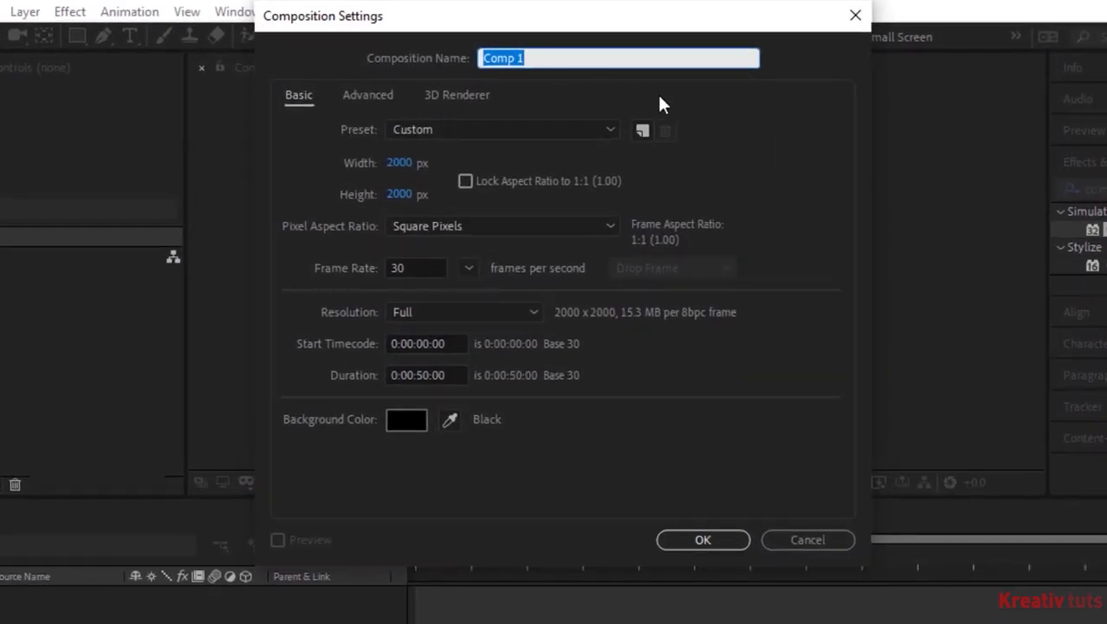
type("Mercury")
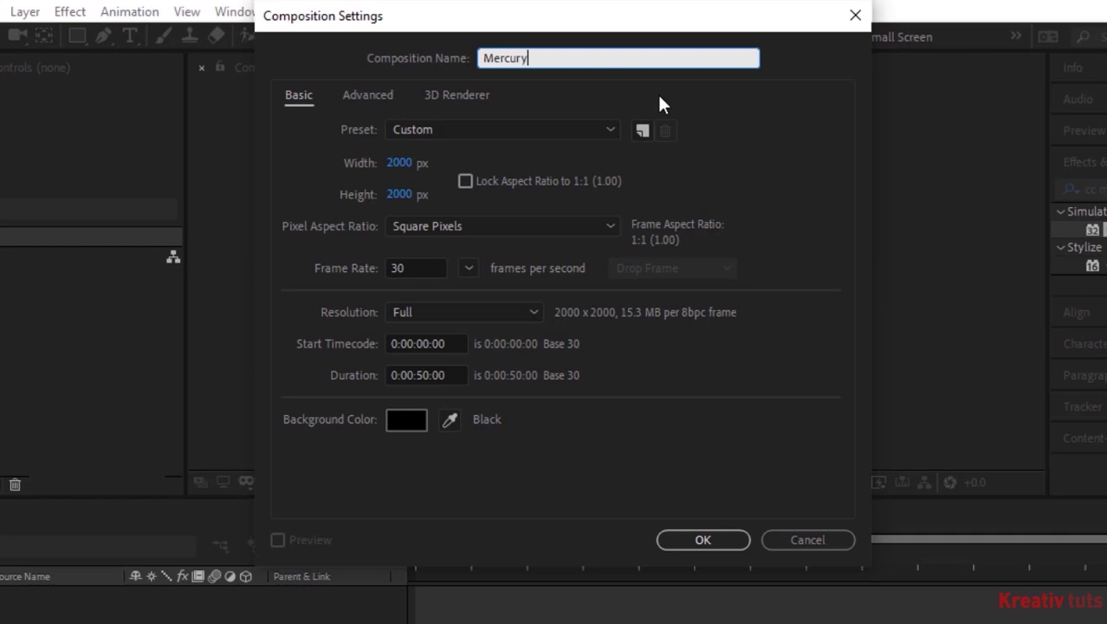
key("Tab")
key("Tab")
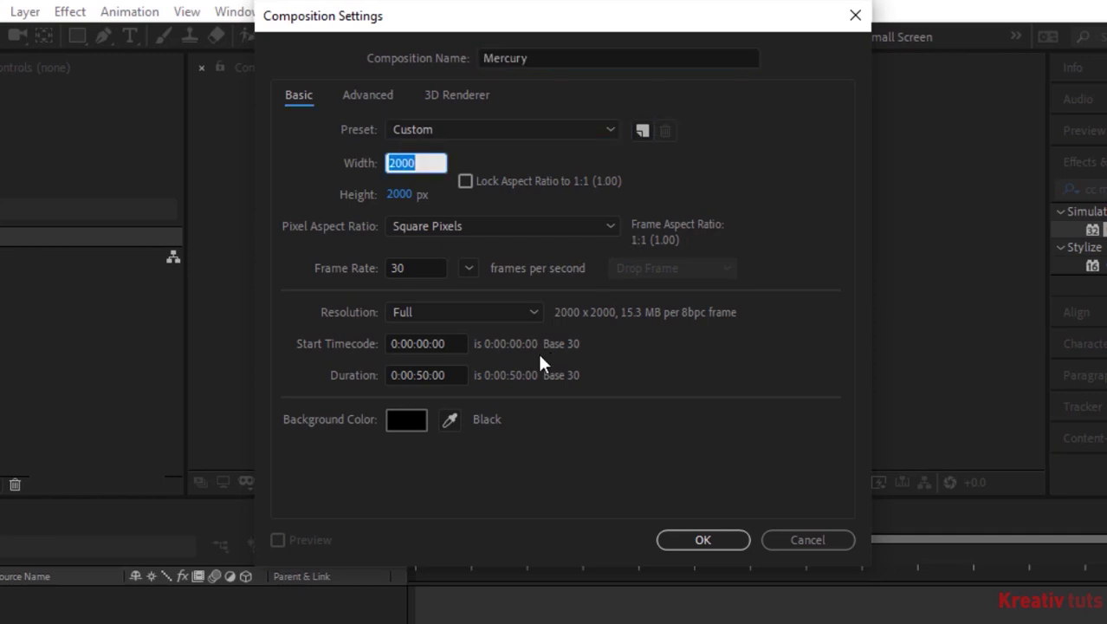
key("Tab")
key("Tab")
key("Tab")
key("Tab")
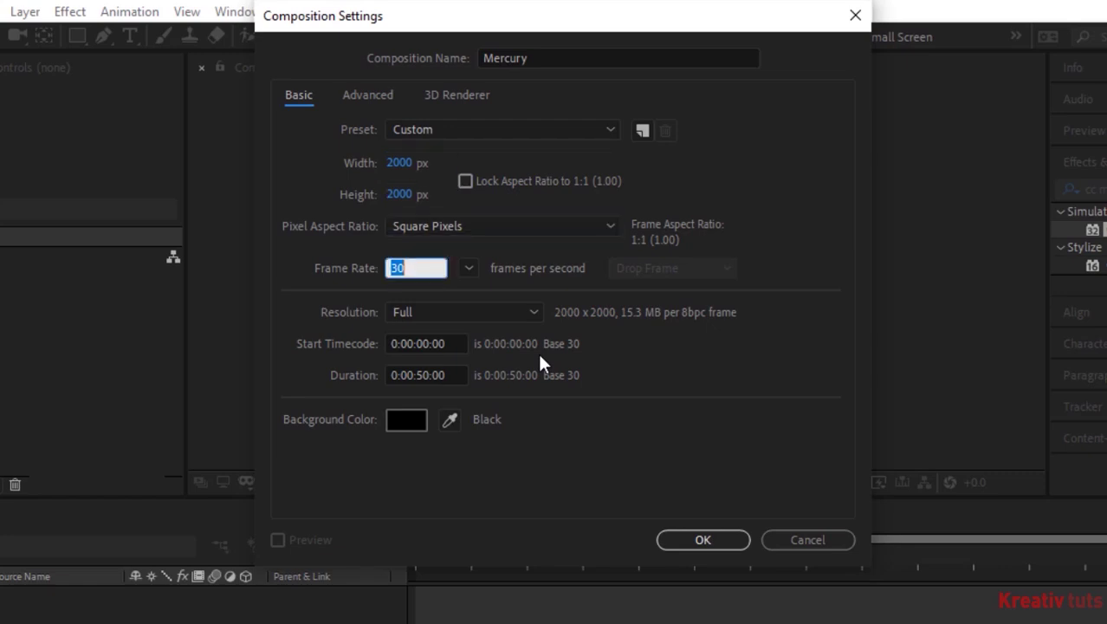
left_click(425, 374)
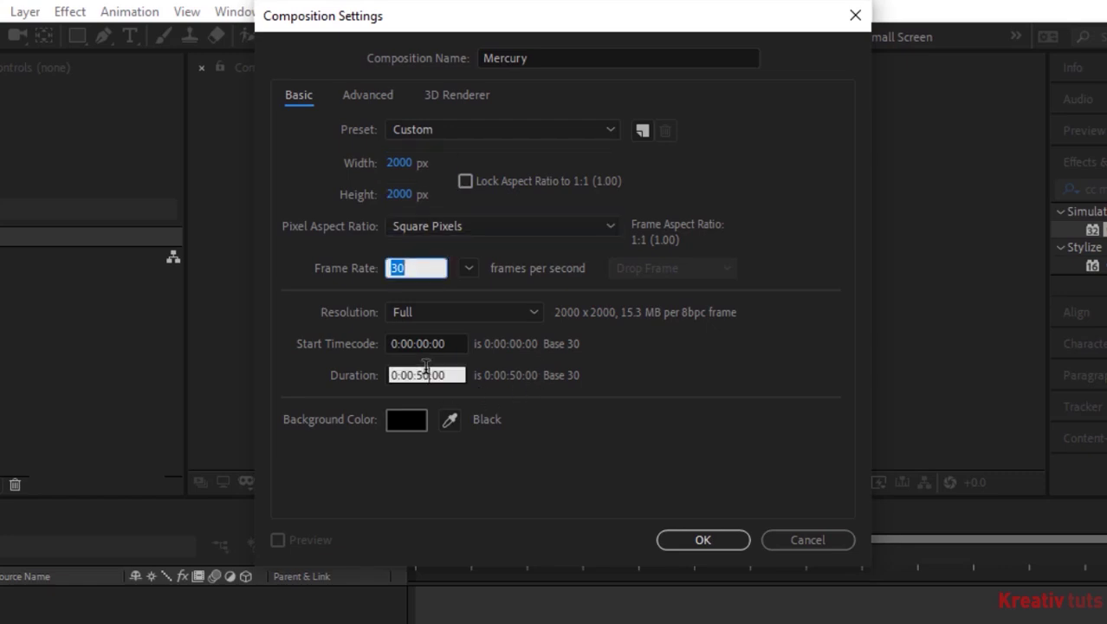
left_click(692, 540)
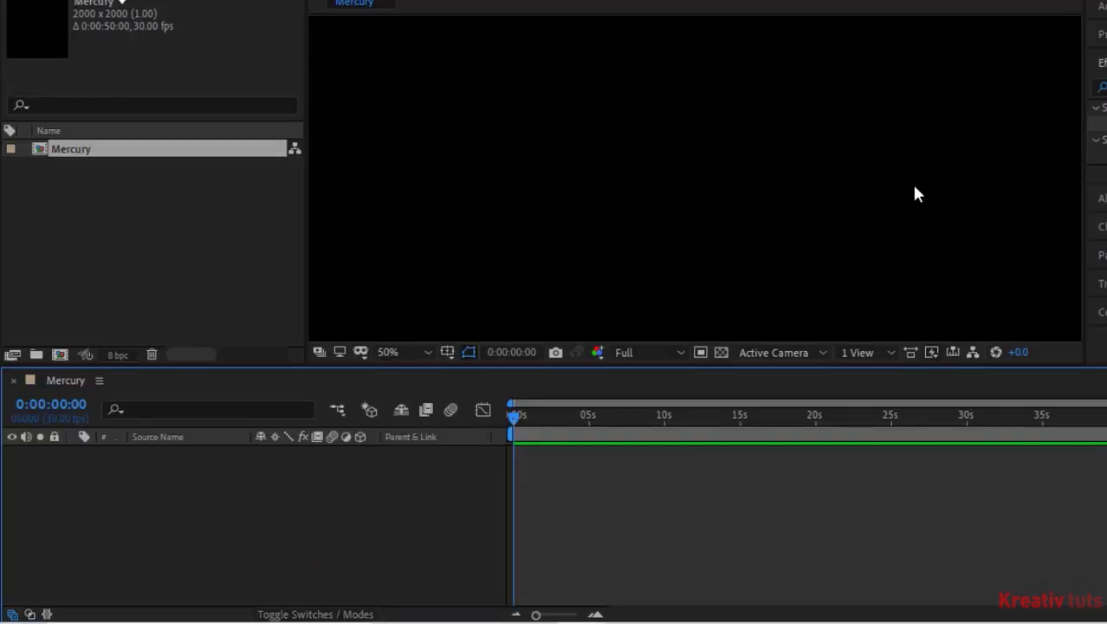
key("ctrl+y")
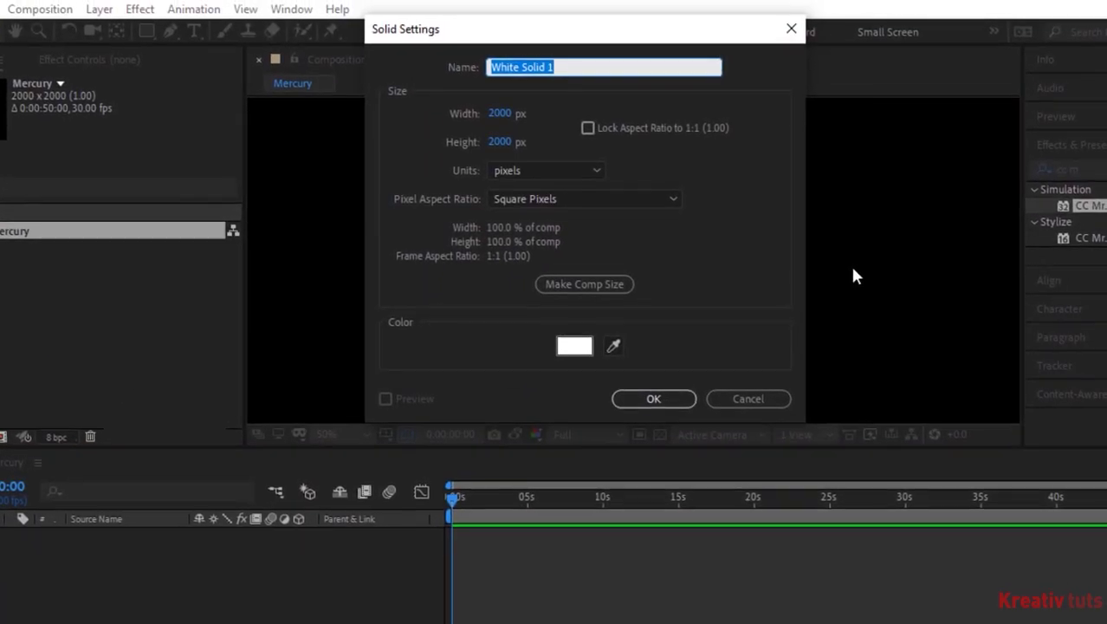
key("Return")
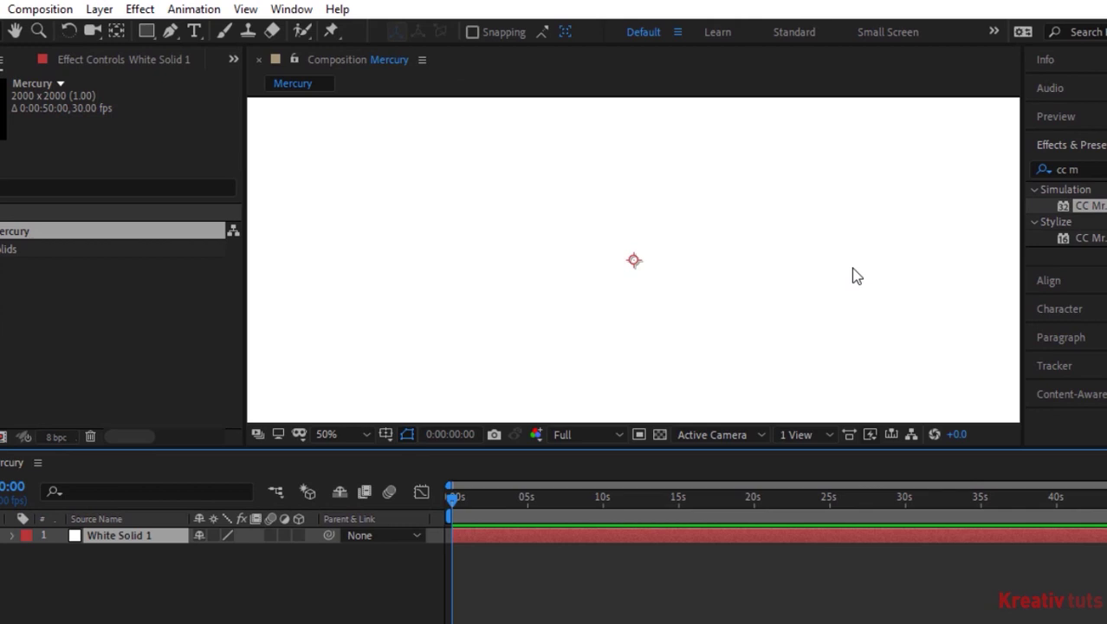
Apply Fractal Noise to White Solid 1 with Fractal Type Threads and Noise Type Spline.
left_click(1088, 169)
key("BackSpace")
key("BackSpace")
key("BackSpace")
key("BackSpace")
type("frac")
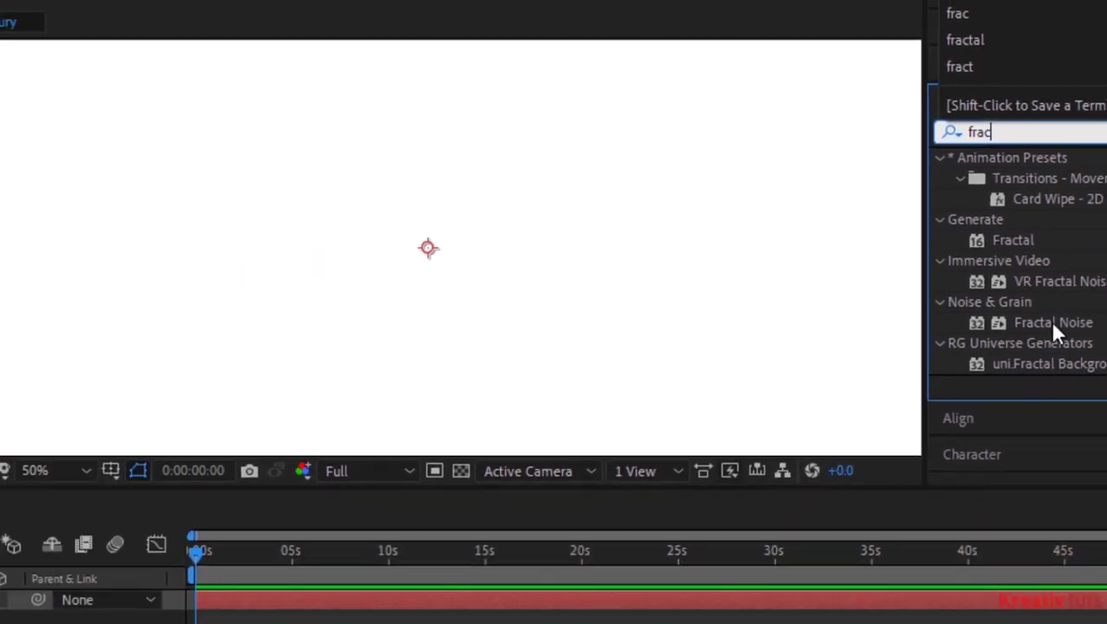
left_click_drag(952, 368, 144, 296)
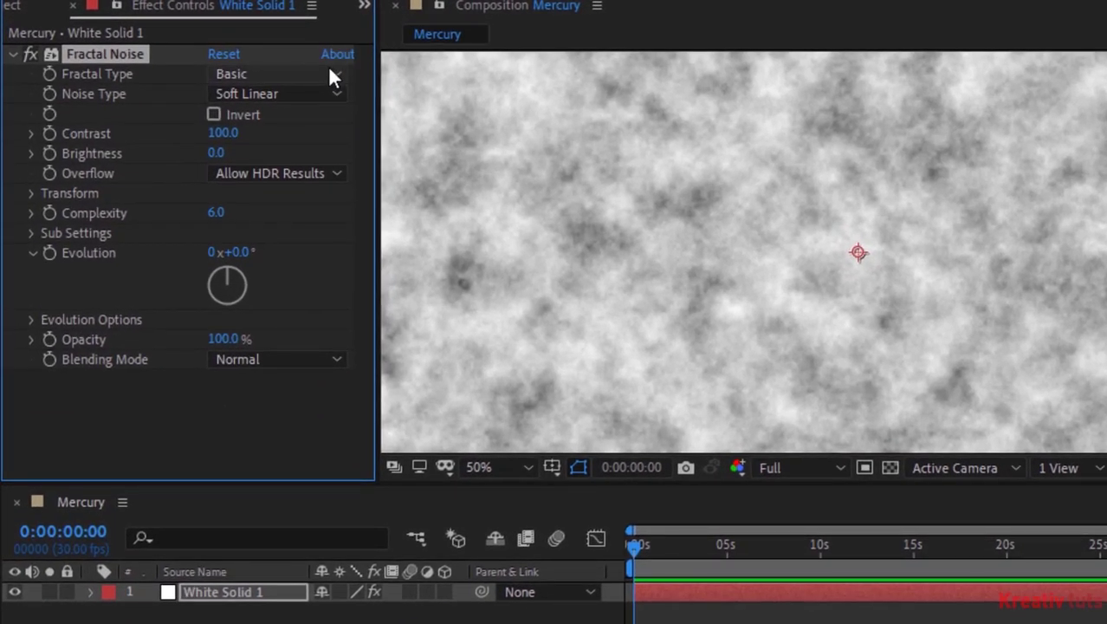
left_click(329, 74)
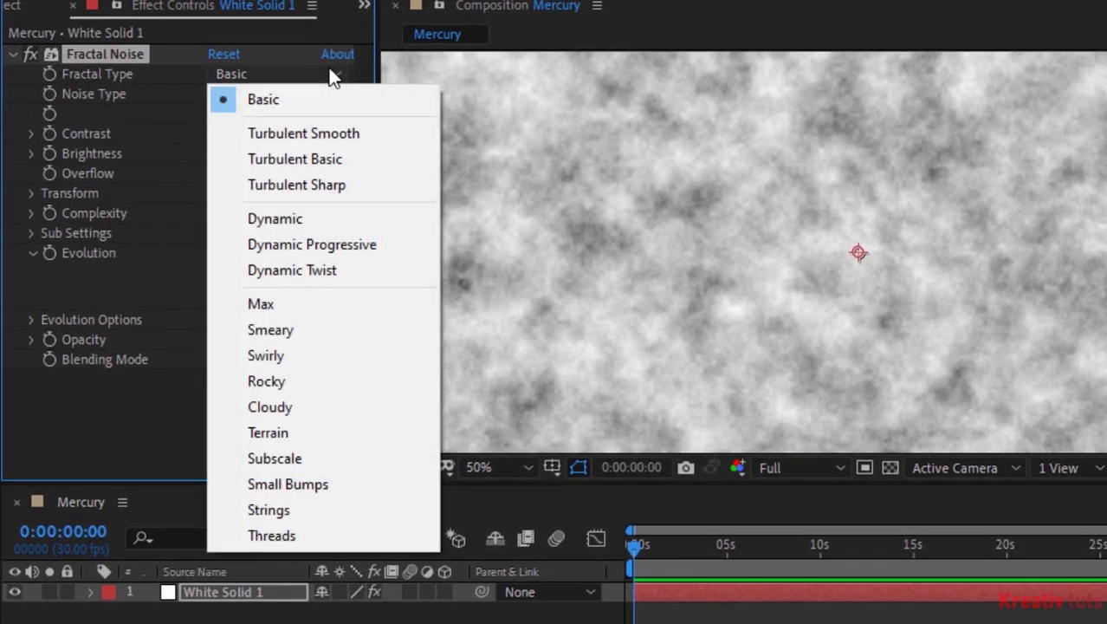
left_click(336, 536)
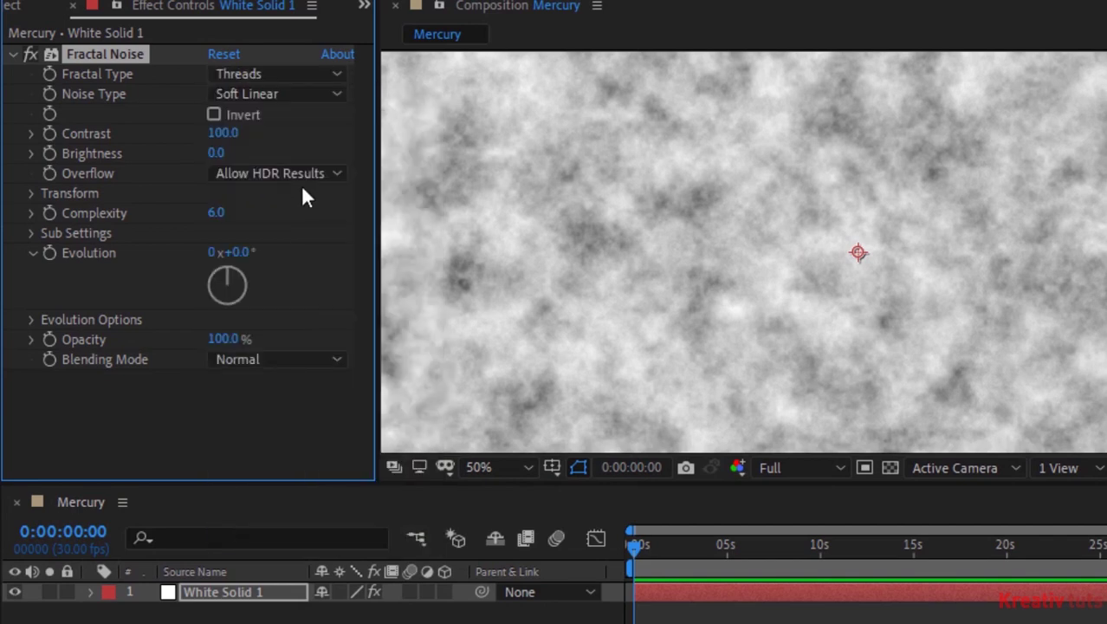
left_click(328, 95)
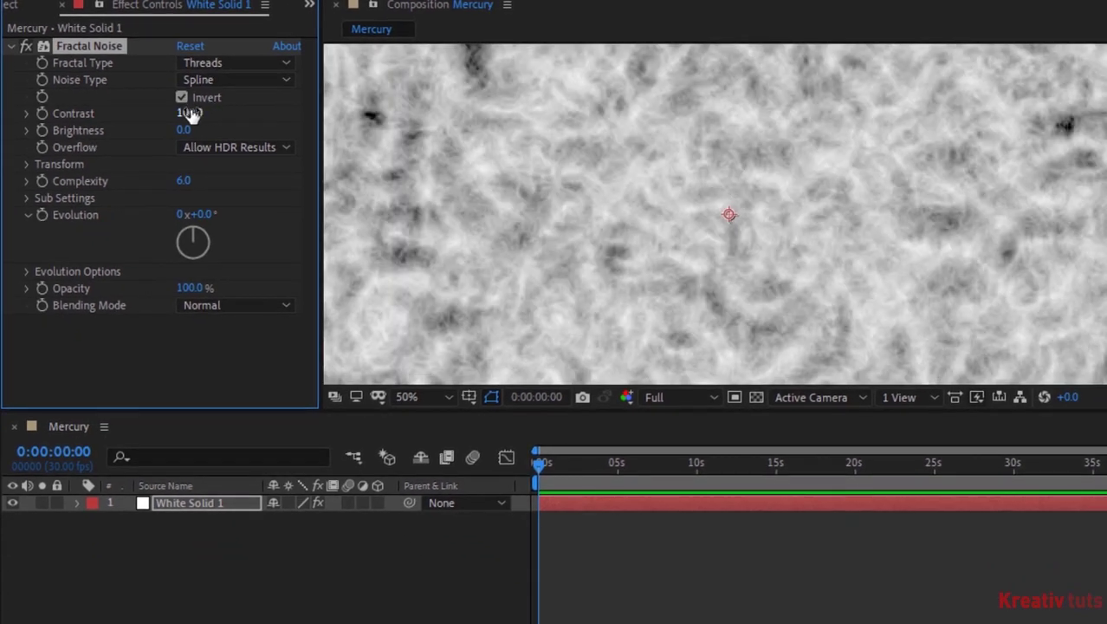
Invert the noise and set Contrast 367 and Brightness 65.
left_click(212, 126)
type("30")
key("Tab")
type("65")
key("Return")
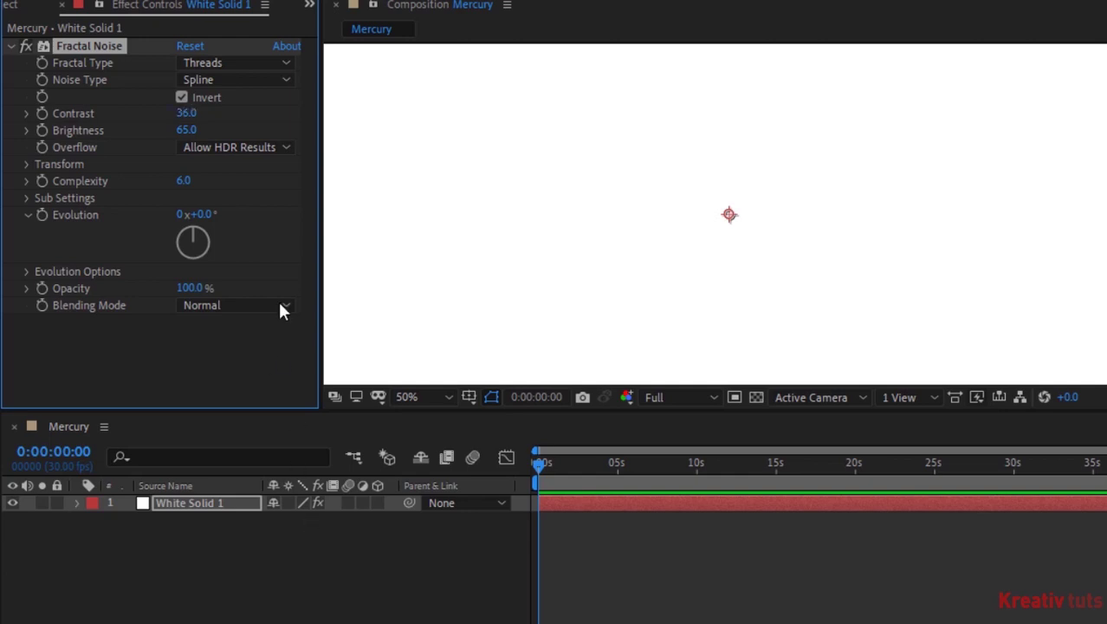
left_click(181, 97)
left_click(185, 112)
type("67")
key("Return")
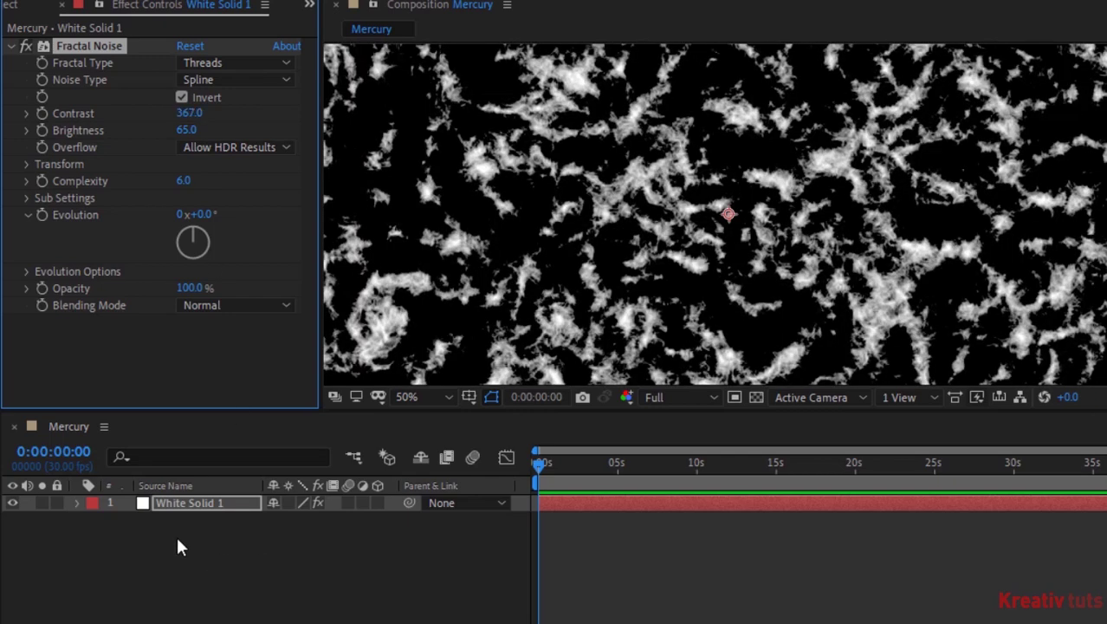
Add a new Adjustment Layer 1 above White Solid 1.
left_click(176, 534)
right_click(176, 534)
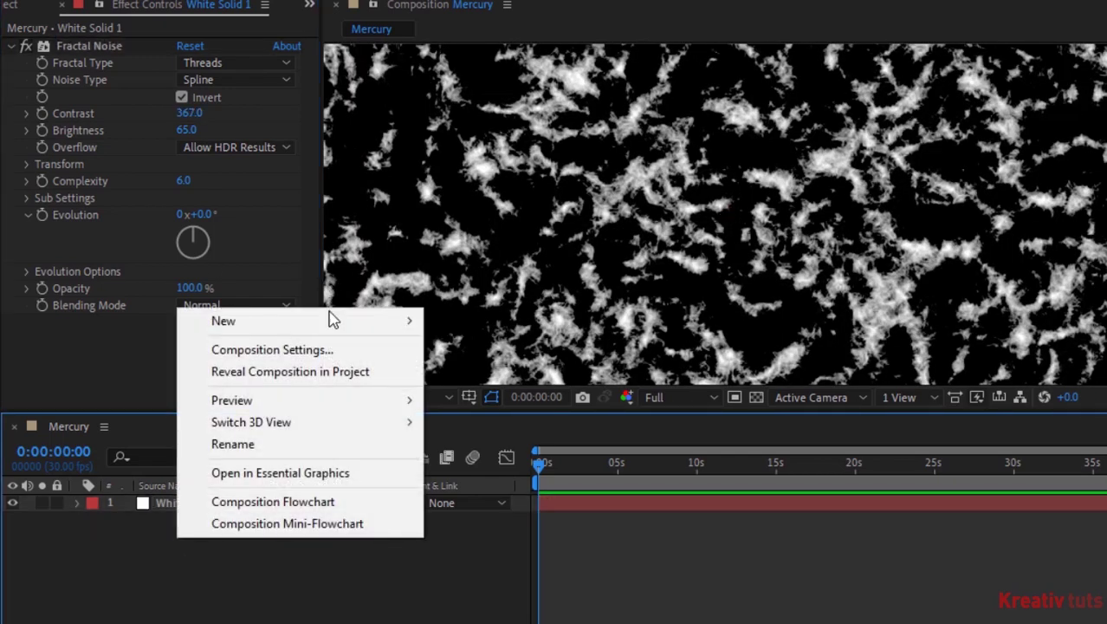
mouse_move(357, 319)
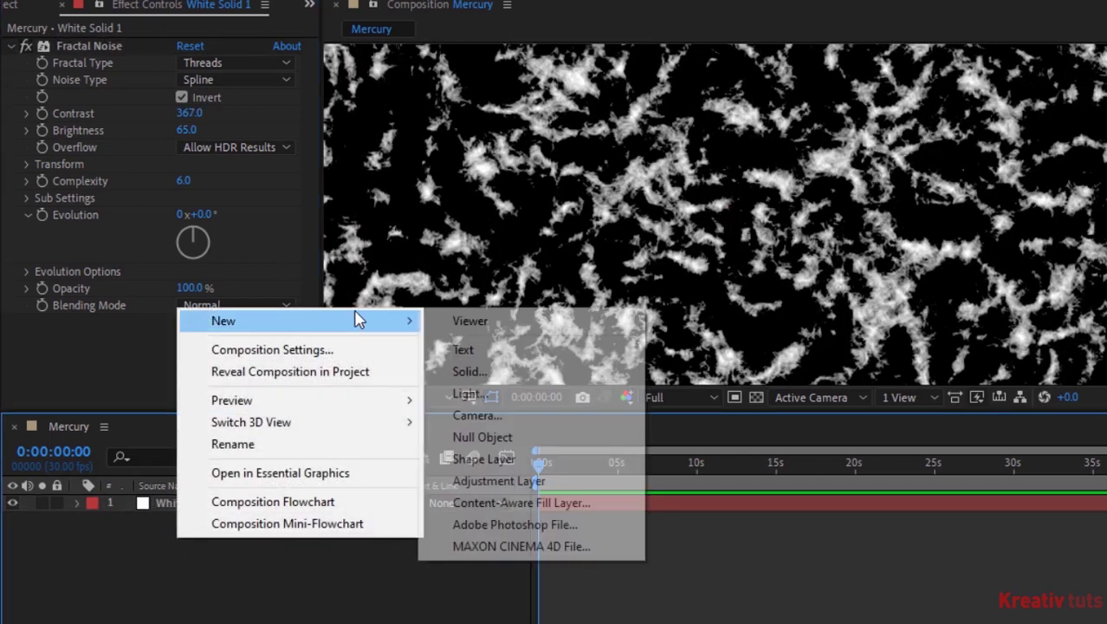
left_click(499, 482)
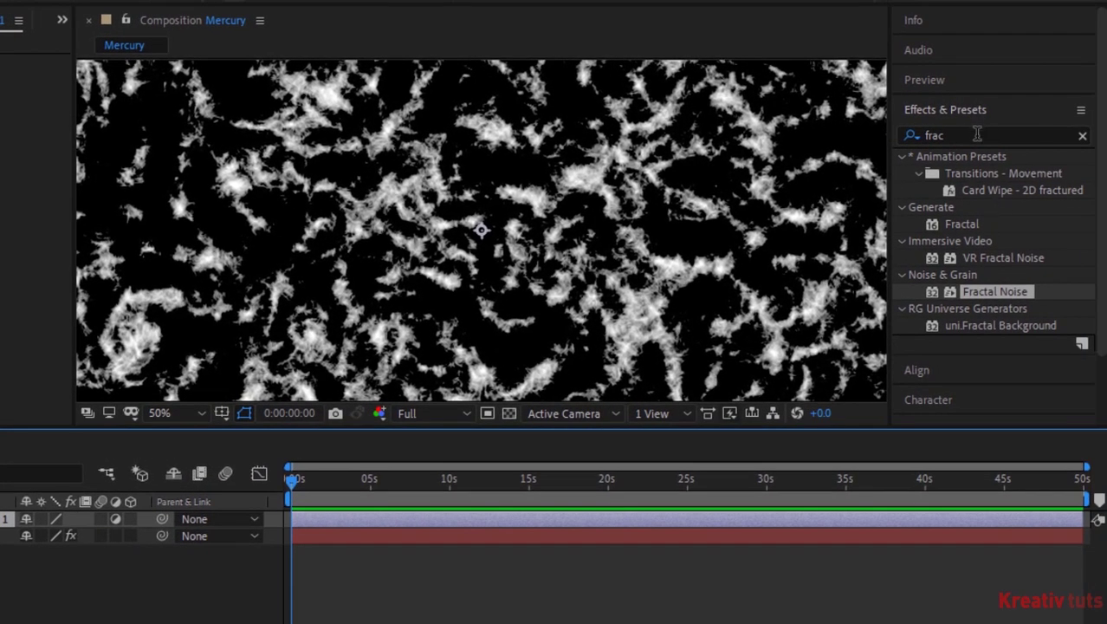
Apply CC Mr. Mercury to the adjustment layer.
left_click(978, 134)
type("cc")
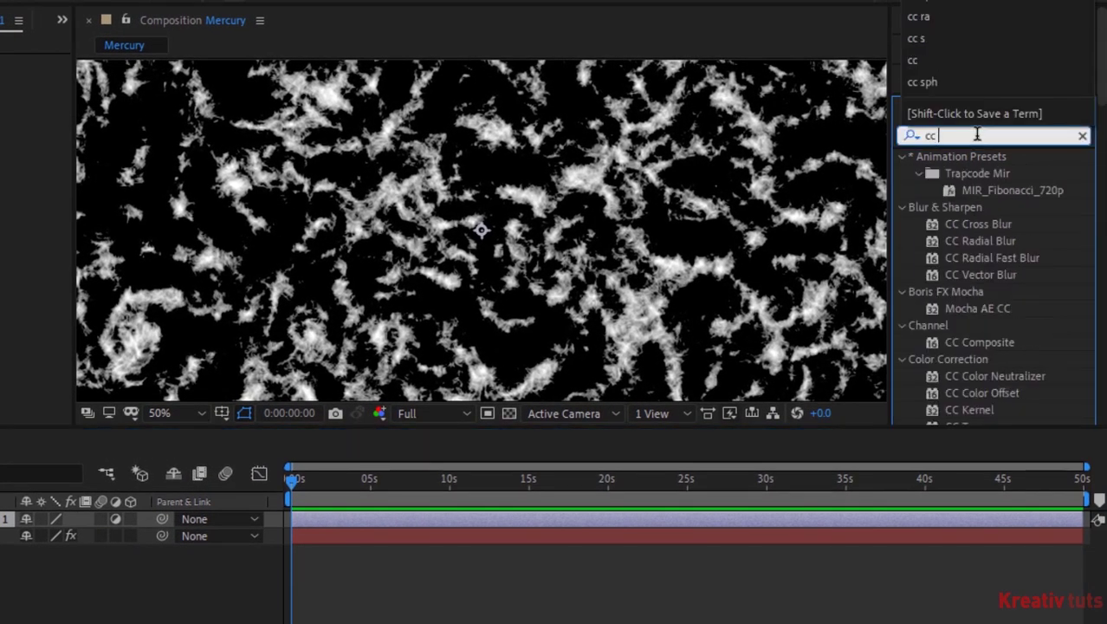
type(" mer")
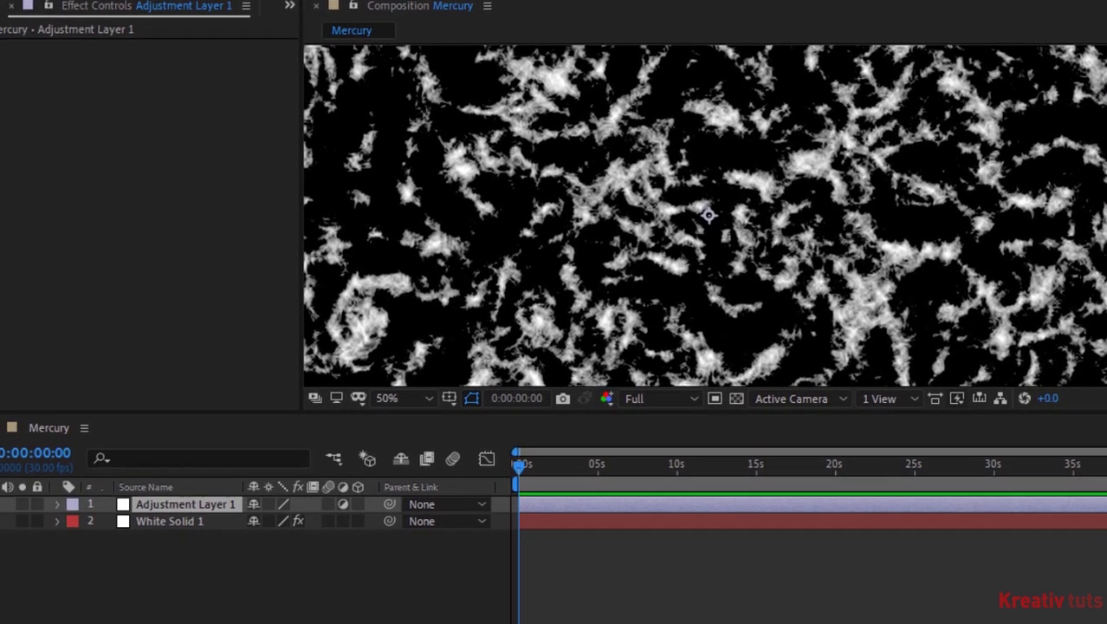
left_click_drag(1100, 165, 264, 214)
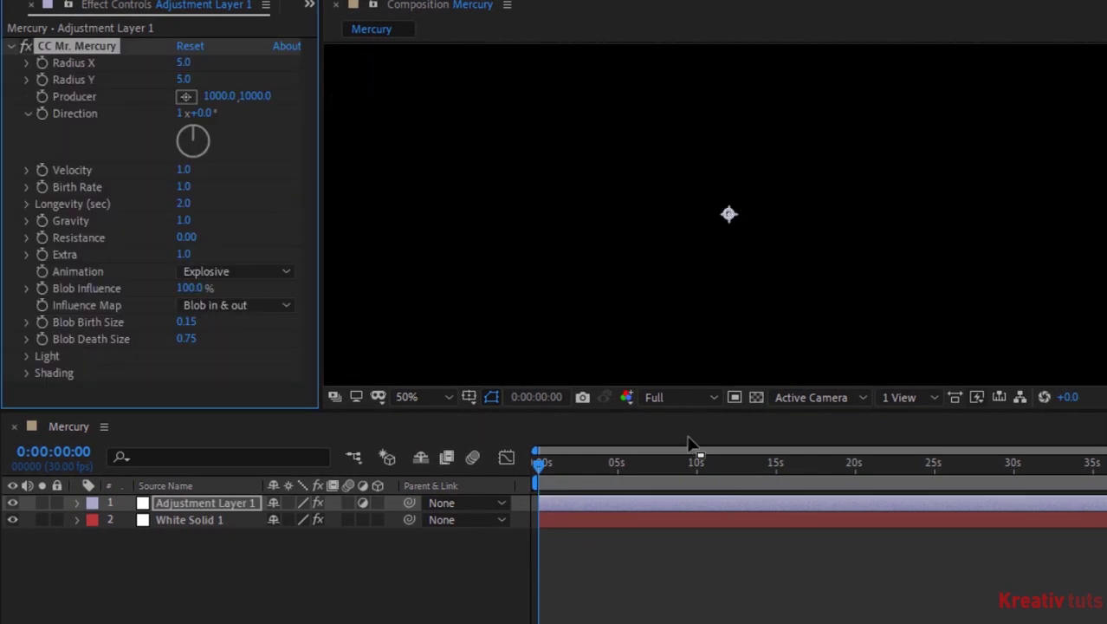
At 0:00:07:14, give the Producer position a wiggle(1,360) expression.
left_click(656, 456)
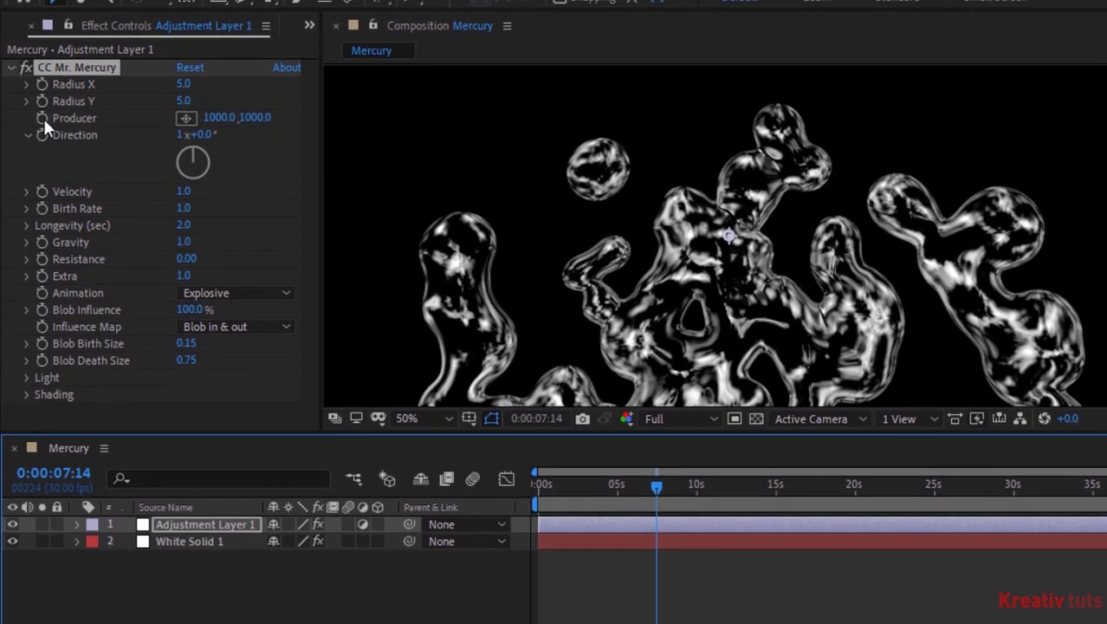
left_click(42, 117, "alt")
type("wig")
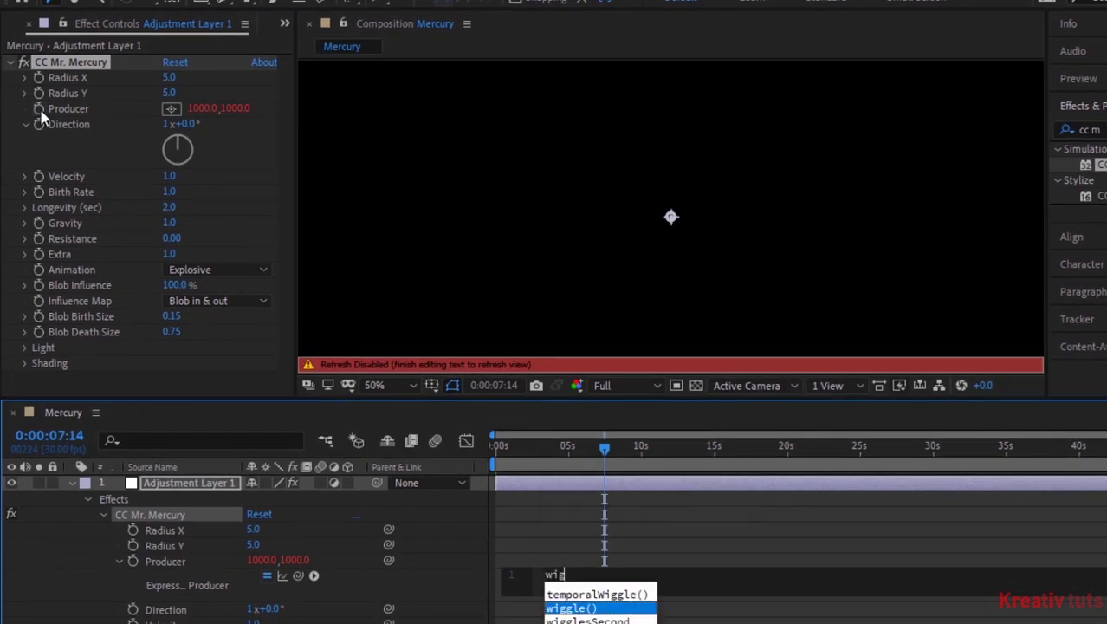
type("g")
key("Return")
type("1")
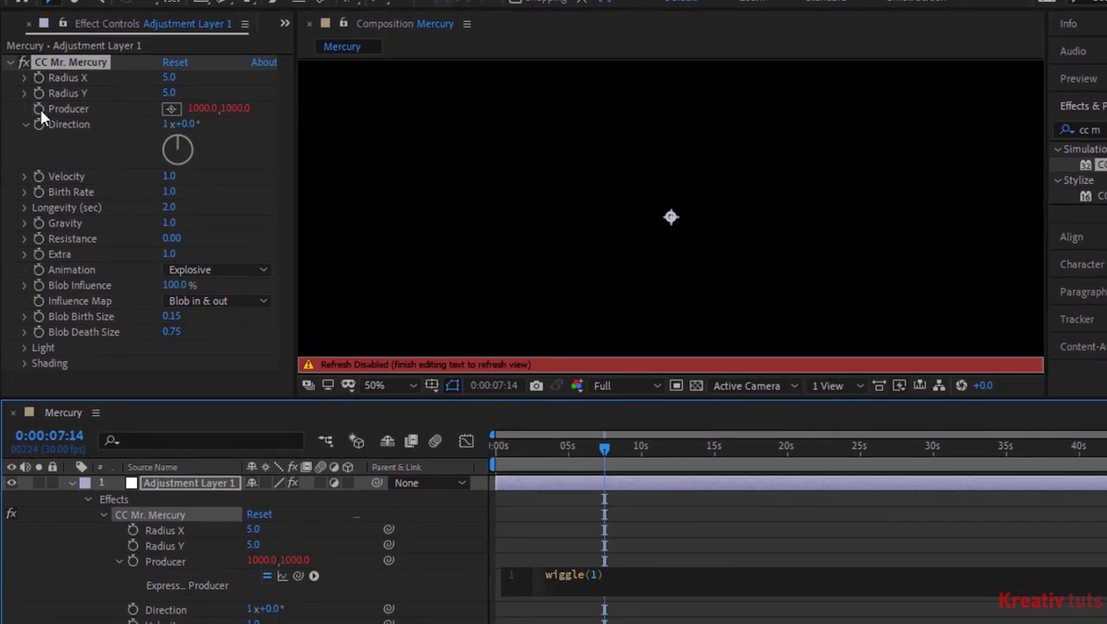
type(",360")
left_click(387, 585)
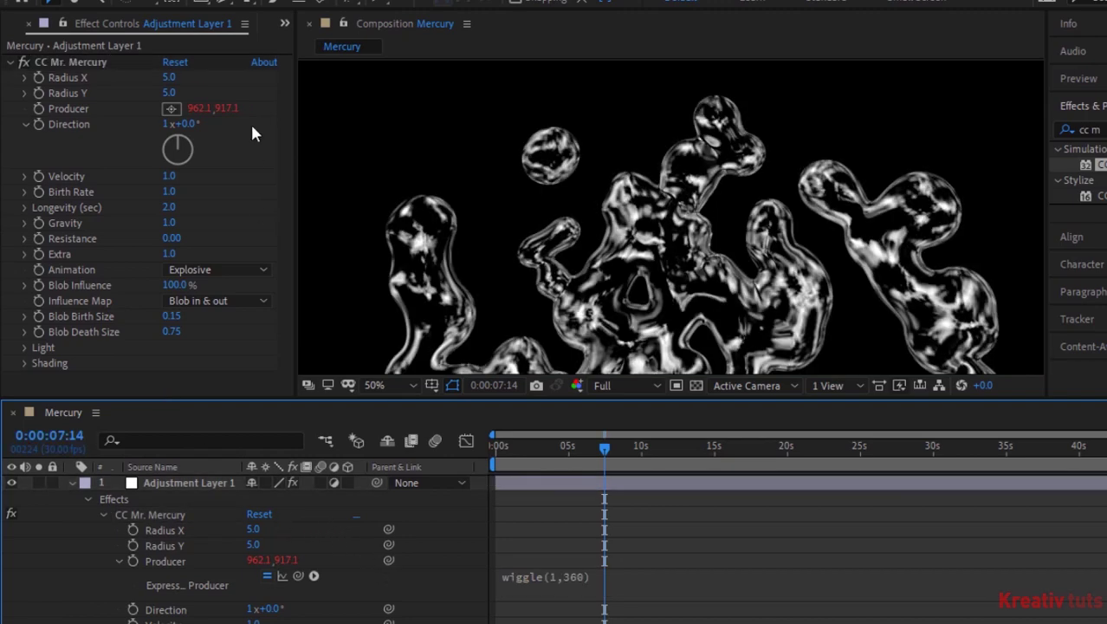
Set Velocity 1.5, Birth Rate 3, Longevity 2, Gravity 0, Resistance 0.2 and Extra 2.
left_click(170, 178)
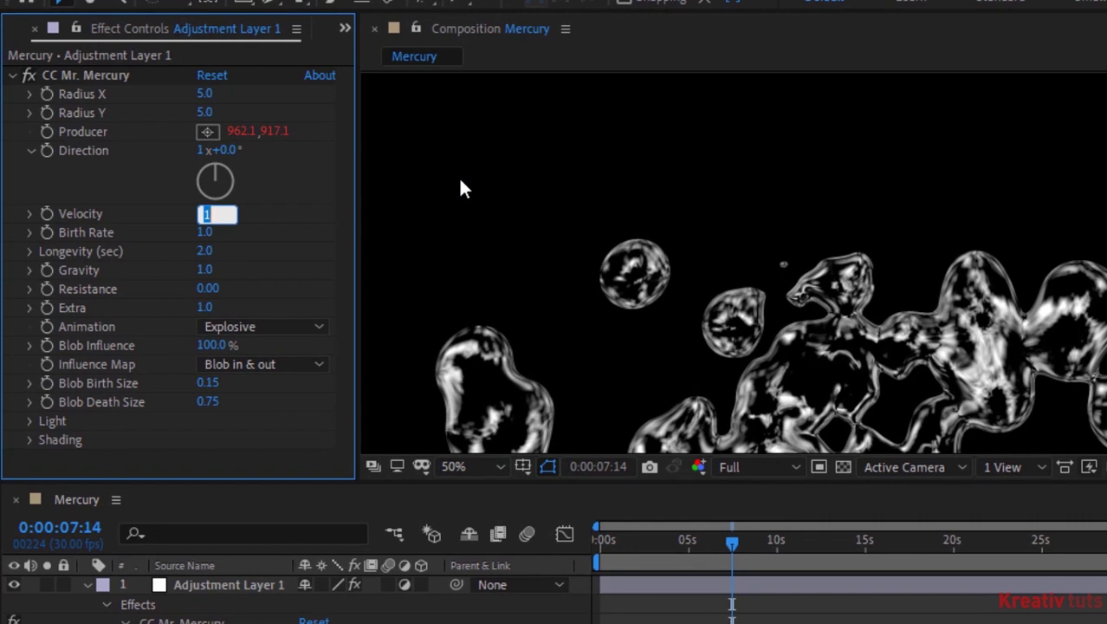
type("1.5")
key("Tab")
type("3")
key("Tab")
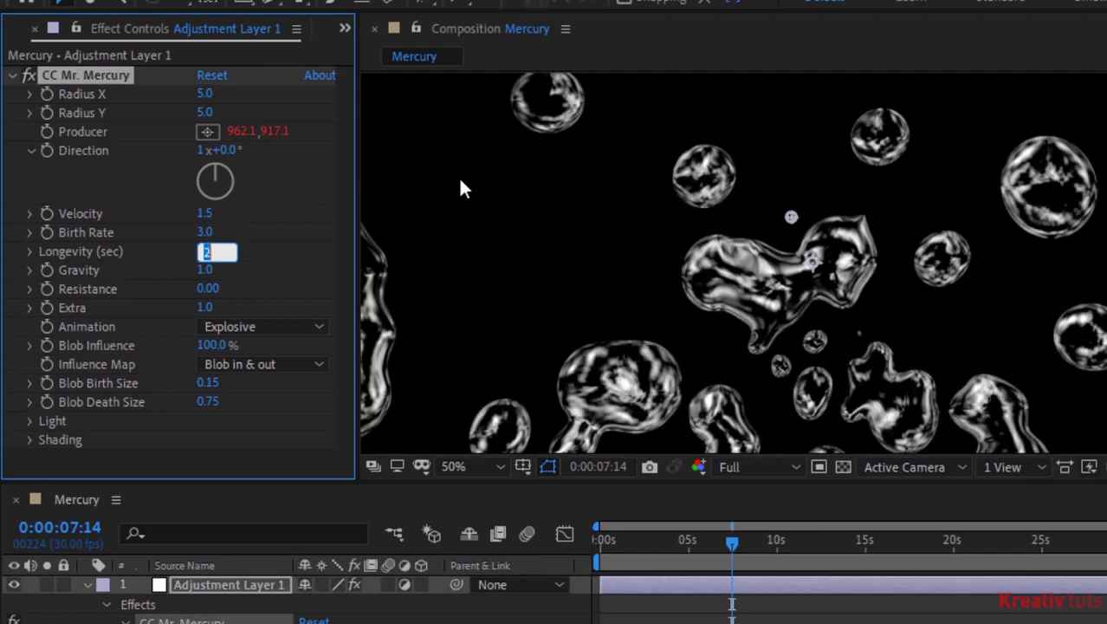
type("2")
key("Tab")
type("0")
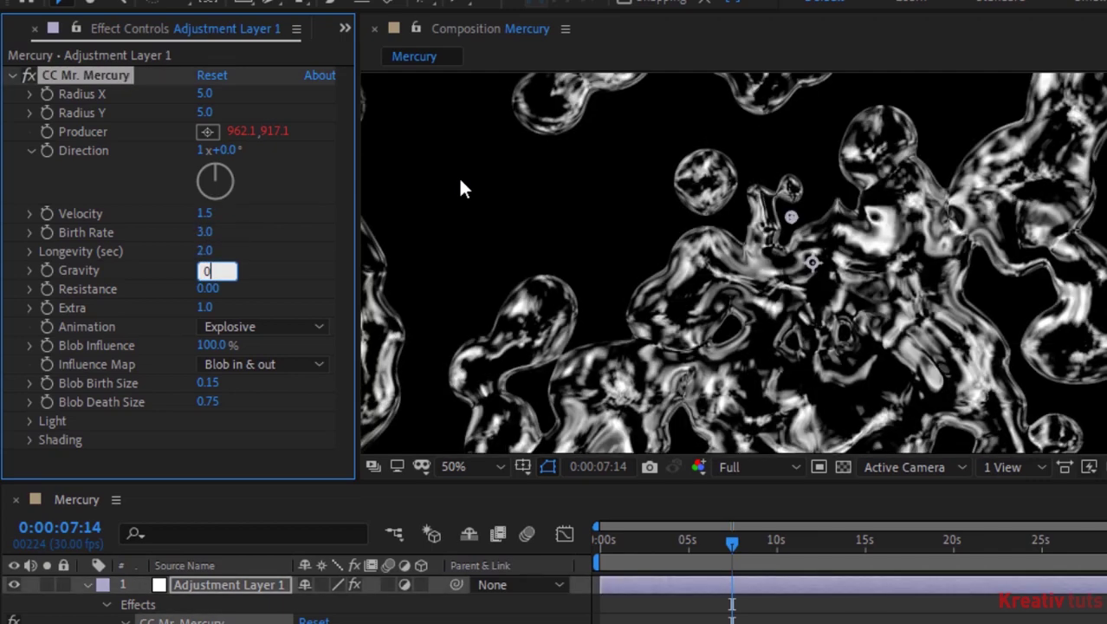
key("Tab")
type(".2")
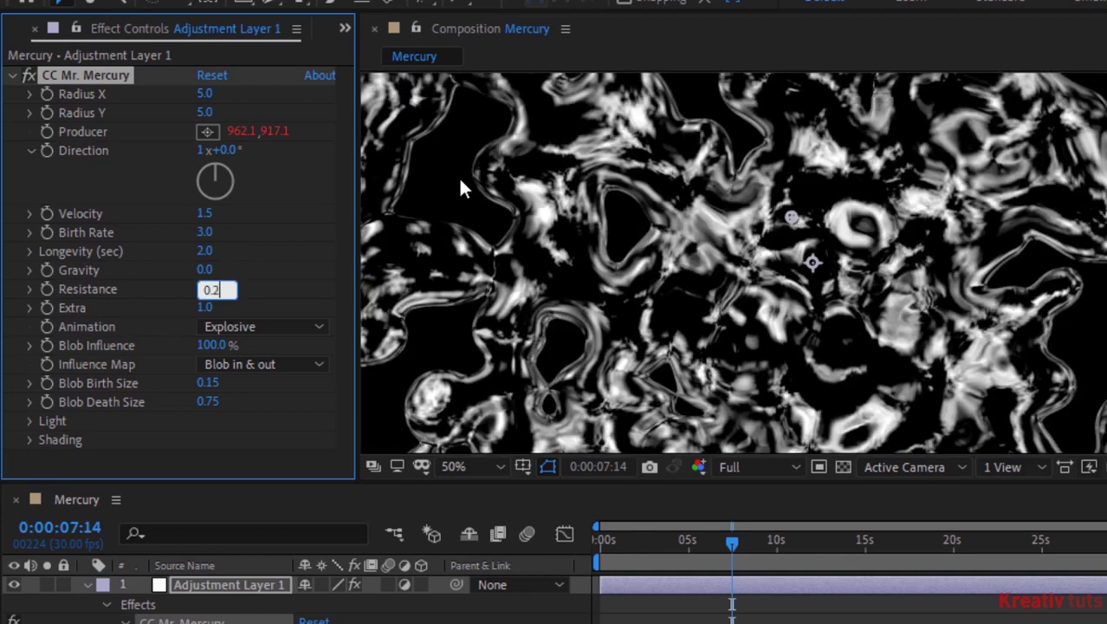
key("Tab")
type("2")
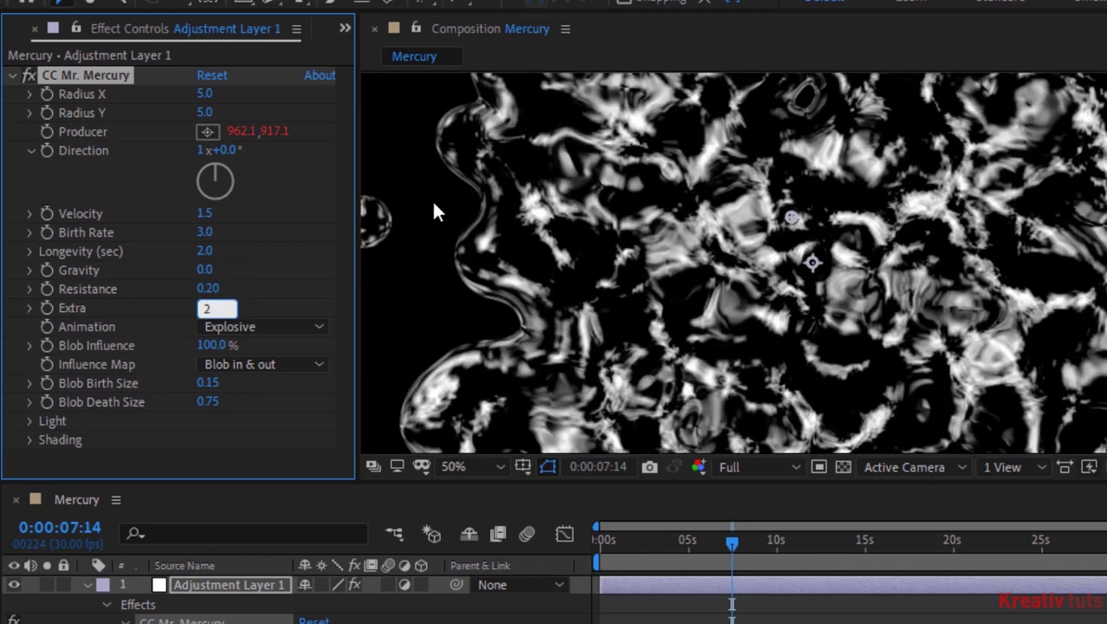
key("Tab")
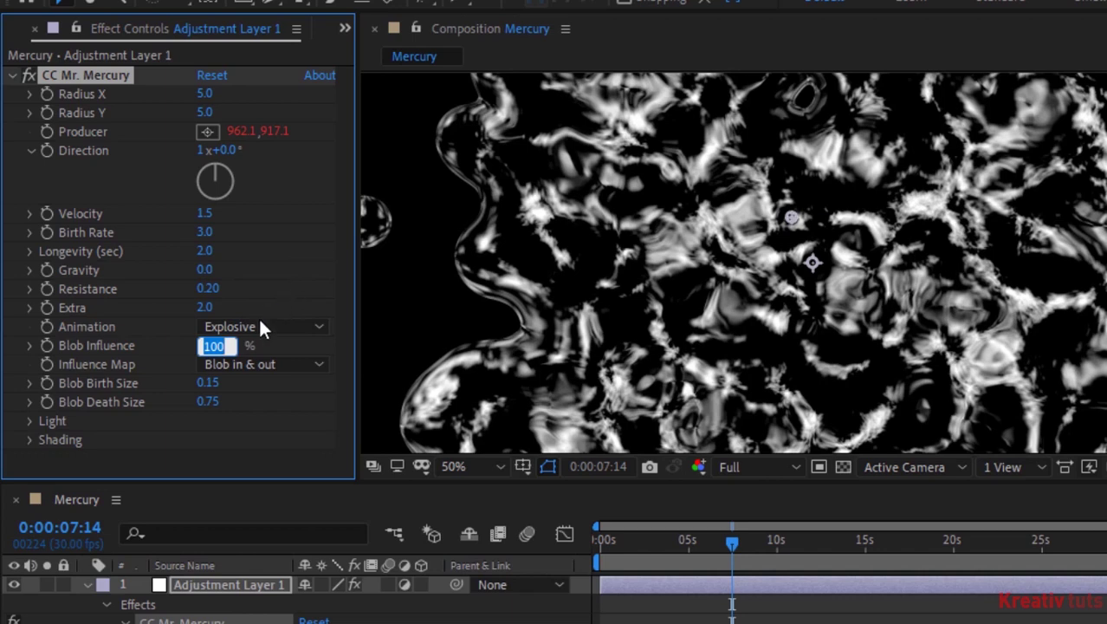
Switch the mercury animation to Twirl with Blob Birth Size 0 and Blob Death Size 0.5.
left_click(250, 324)
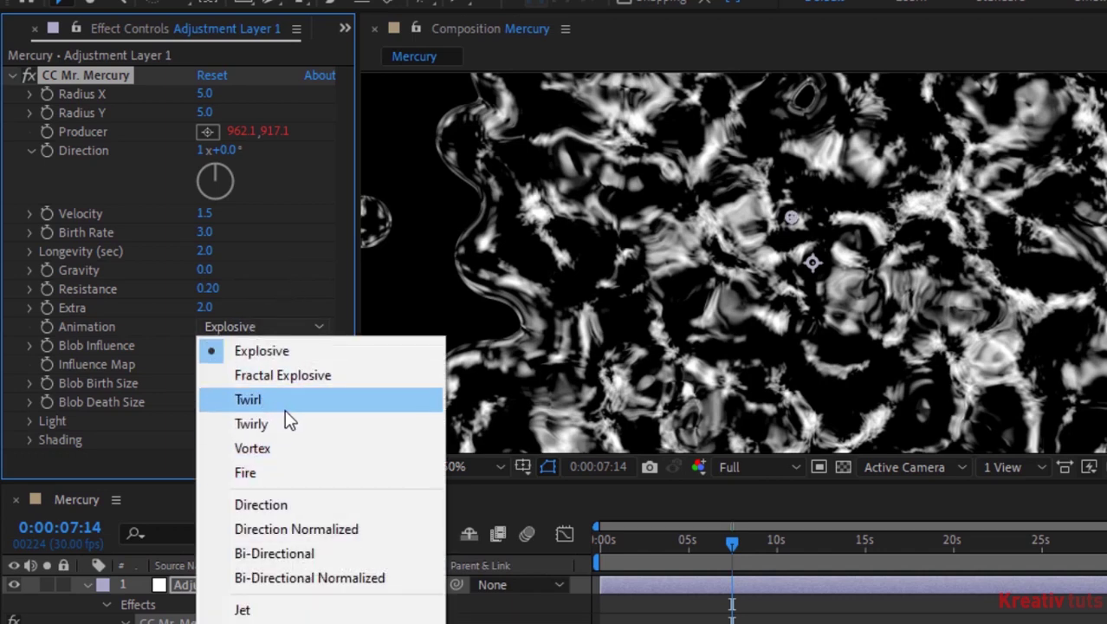
left_click(289, 404)
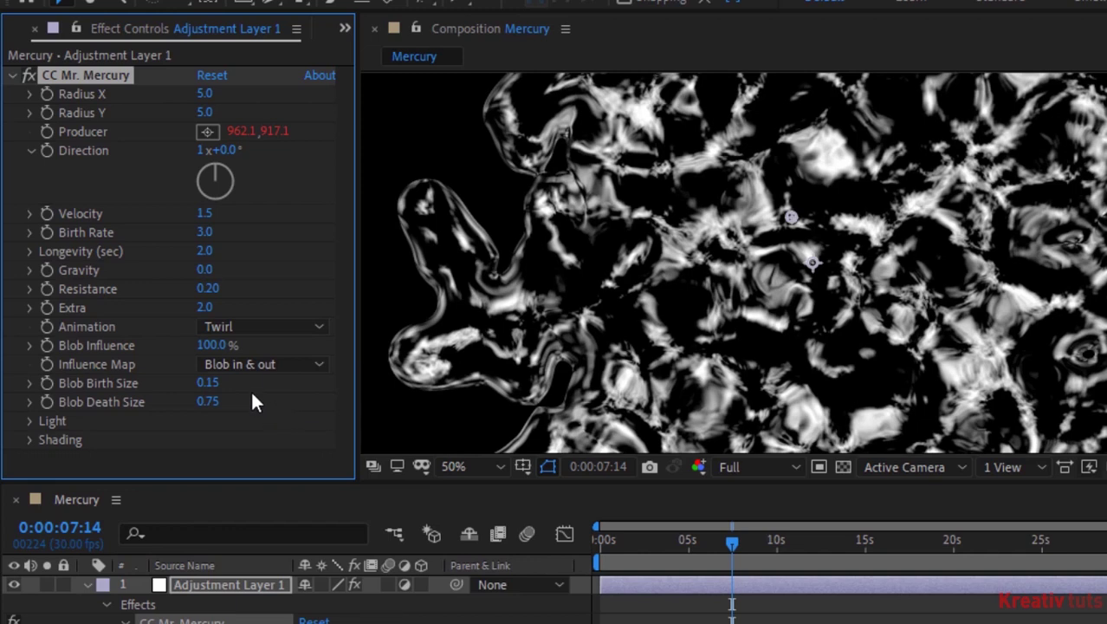
left_click(208, 383)
type("0.3")
key("Tab")
type("0.5")
key("Return")
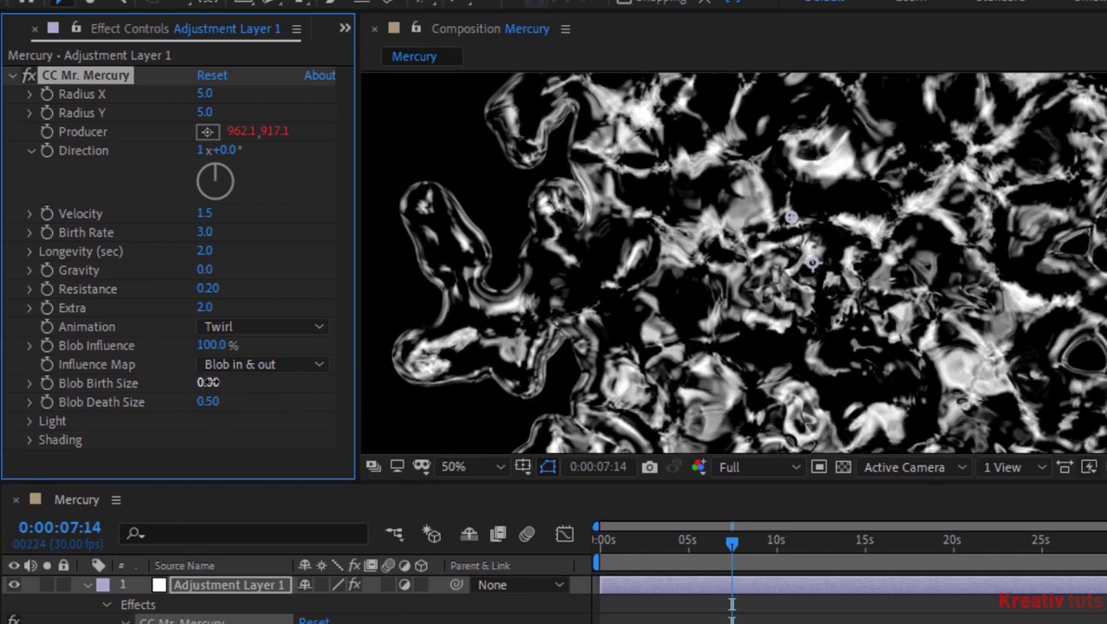
left_click_drag(208, 383, 174, 384)
left_click(29, 420)
left_click(29, 336)
left_click(30, 355)
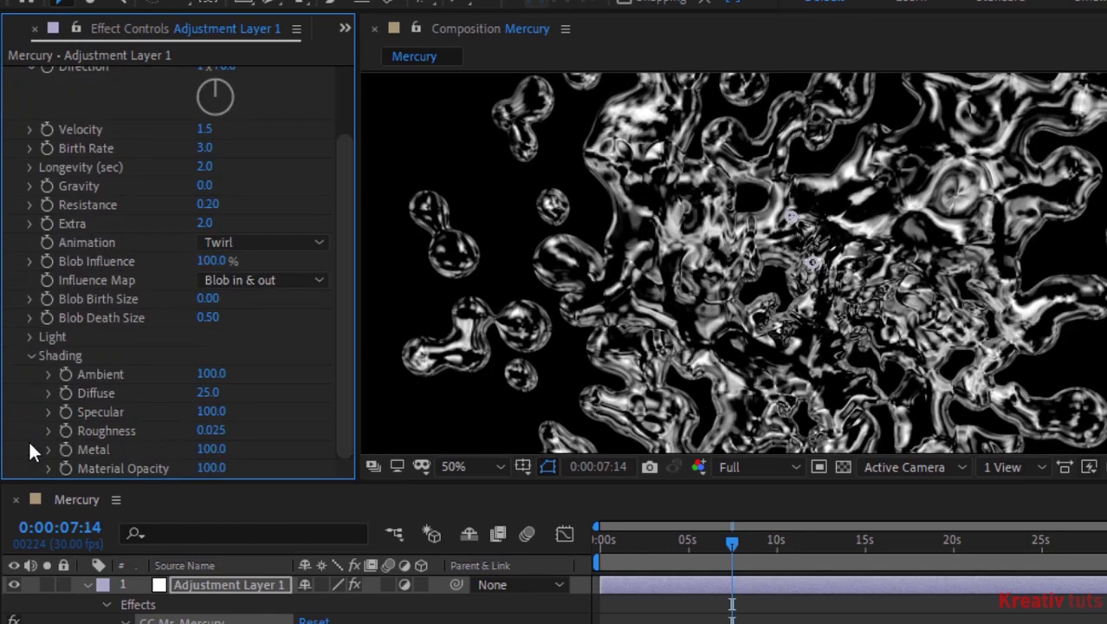
left_click(31, 355)
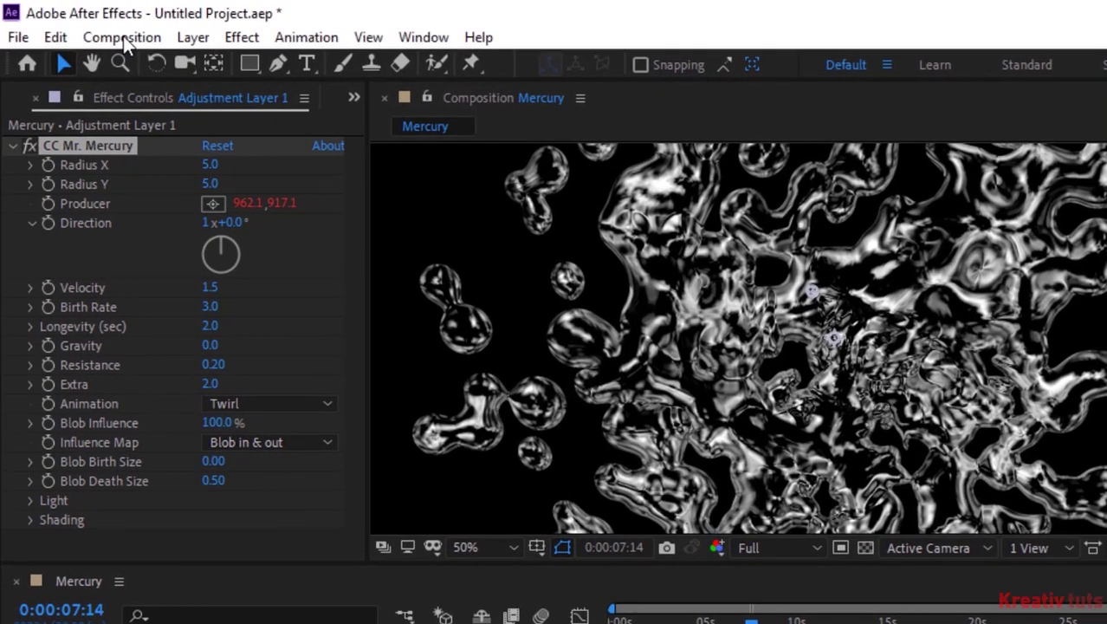
From the Composition menu, create an empty 2000×2000 composition named Floor.
left_click(123, 36)
left_click(142, 62)
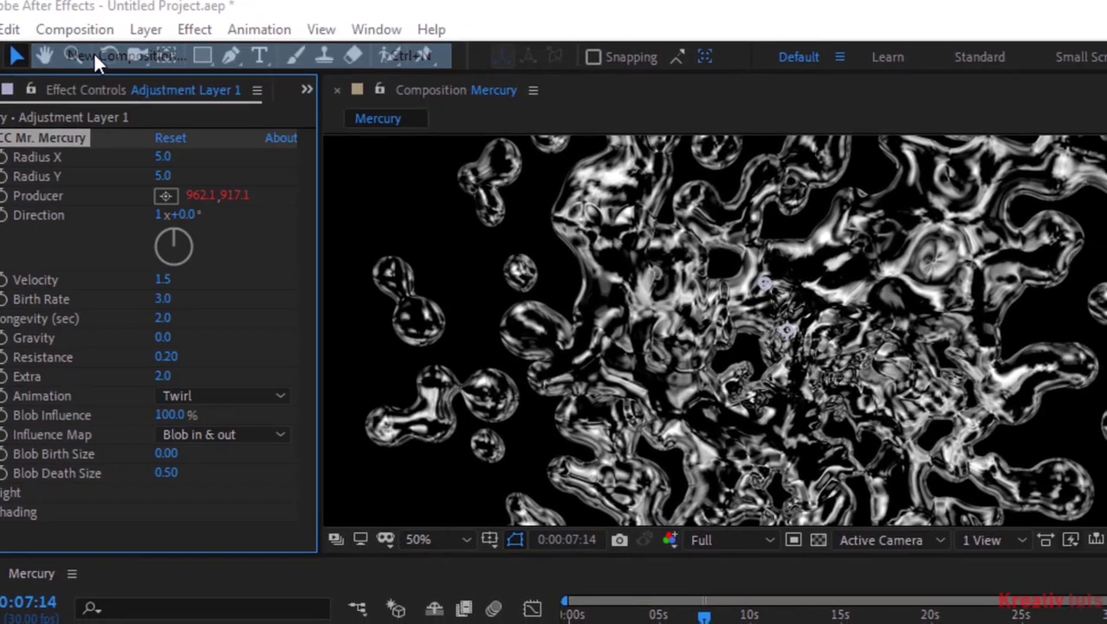
type("Floor")
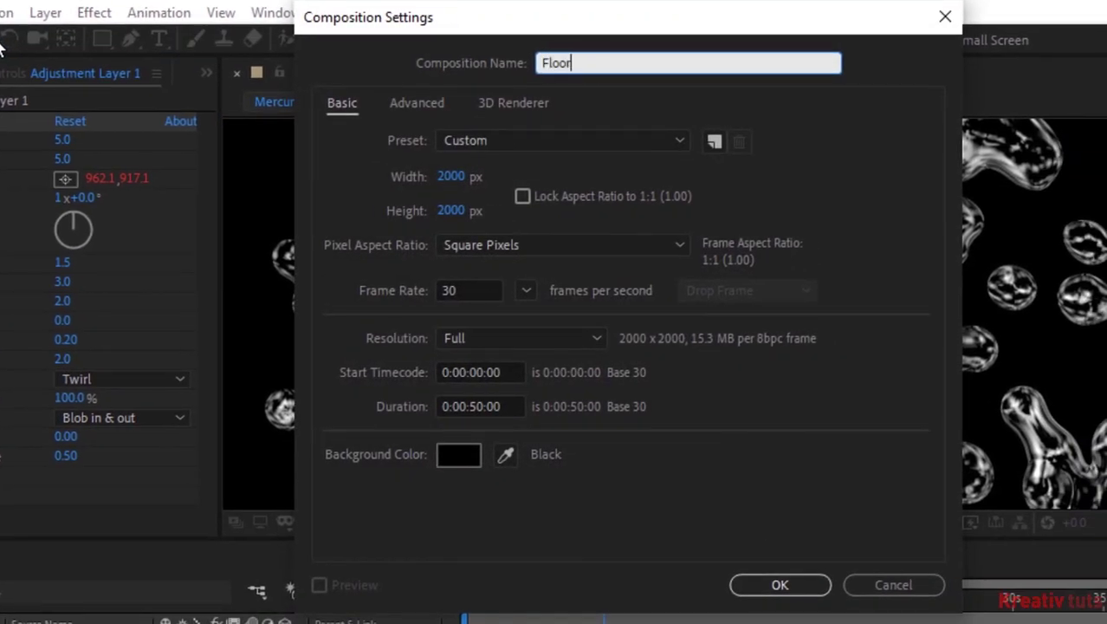
key("Return")
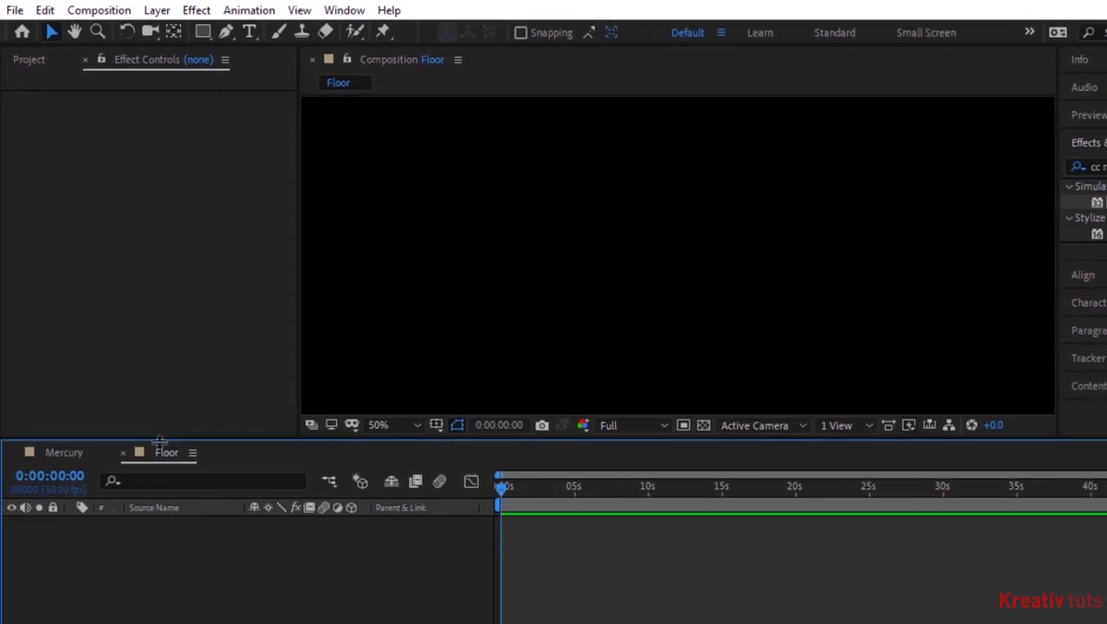
Add a black solid named BG to the Floor comp.
key("ctrl+y")
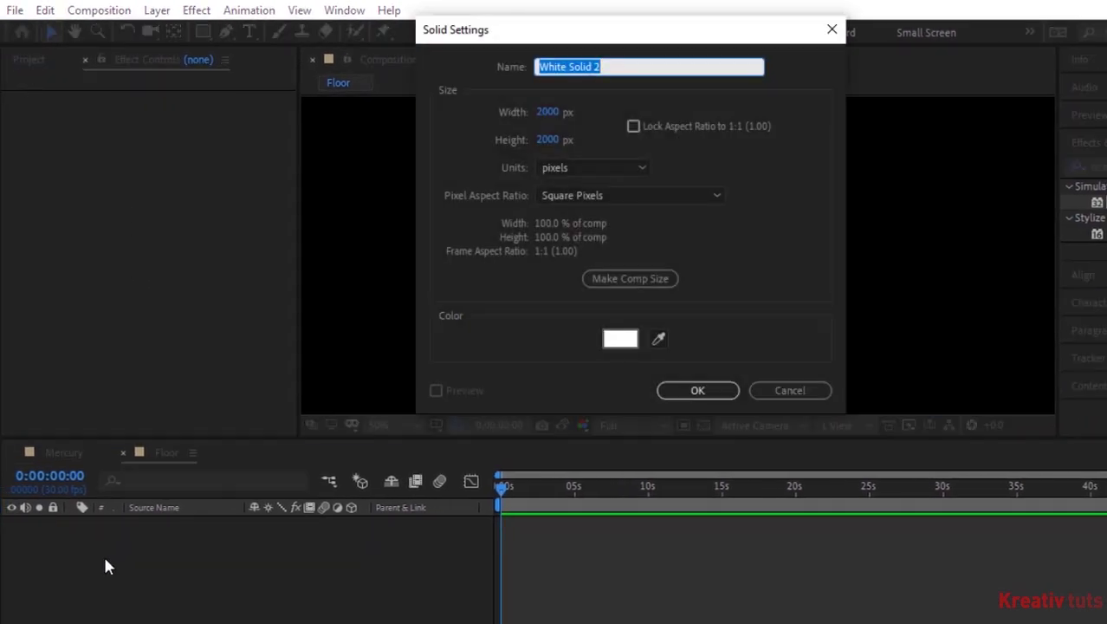
type("BG")
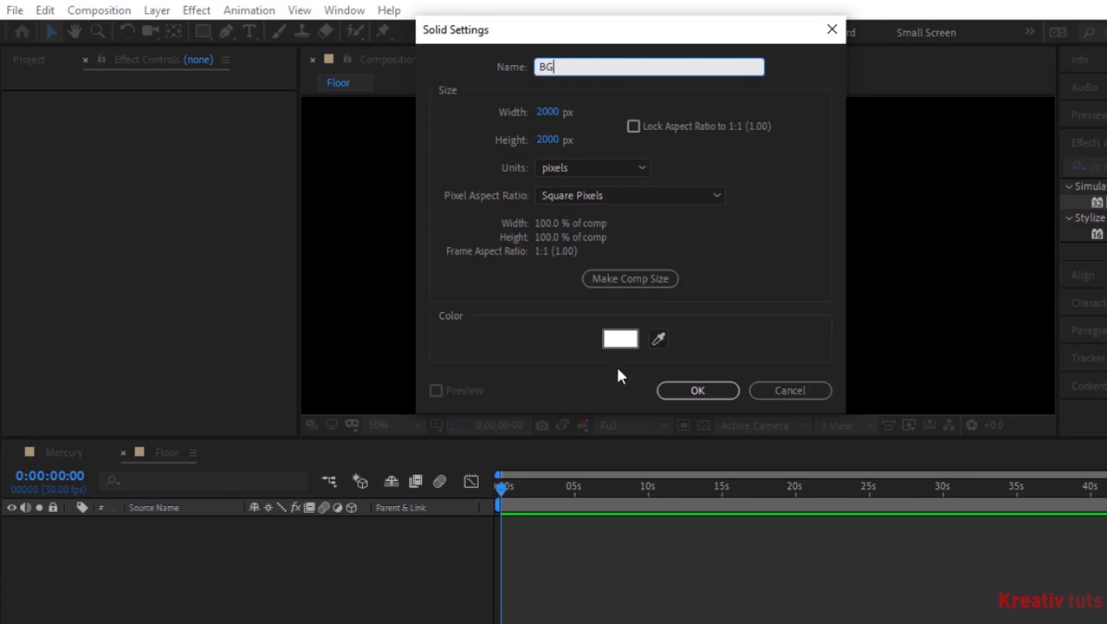
left_click(621, 338)
left_click_drag(96, 316, 153, 411)
left_click(486, 93)
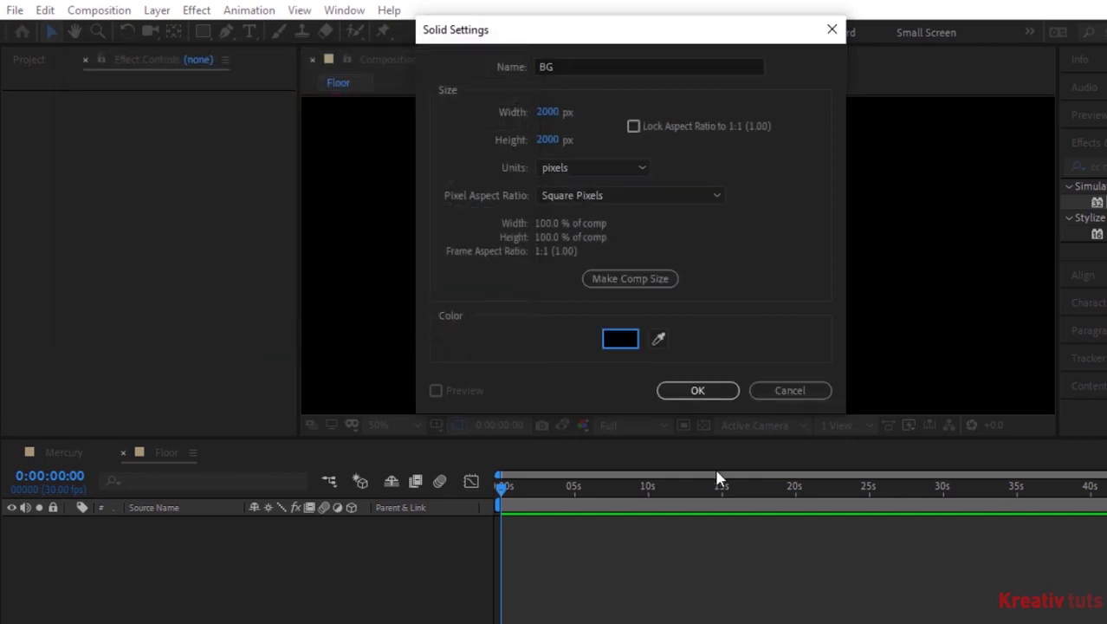
left_click(697, 389)
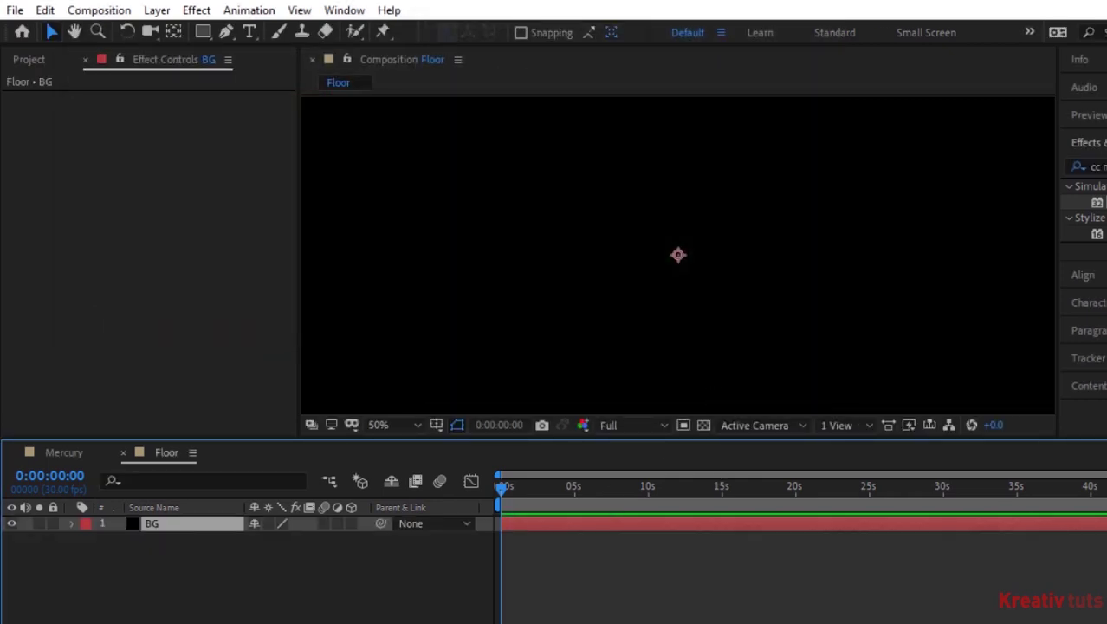
Add a second solid named Black and apply the Grid effect to it.
key("ctrl+y")
type("B")
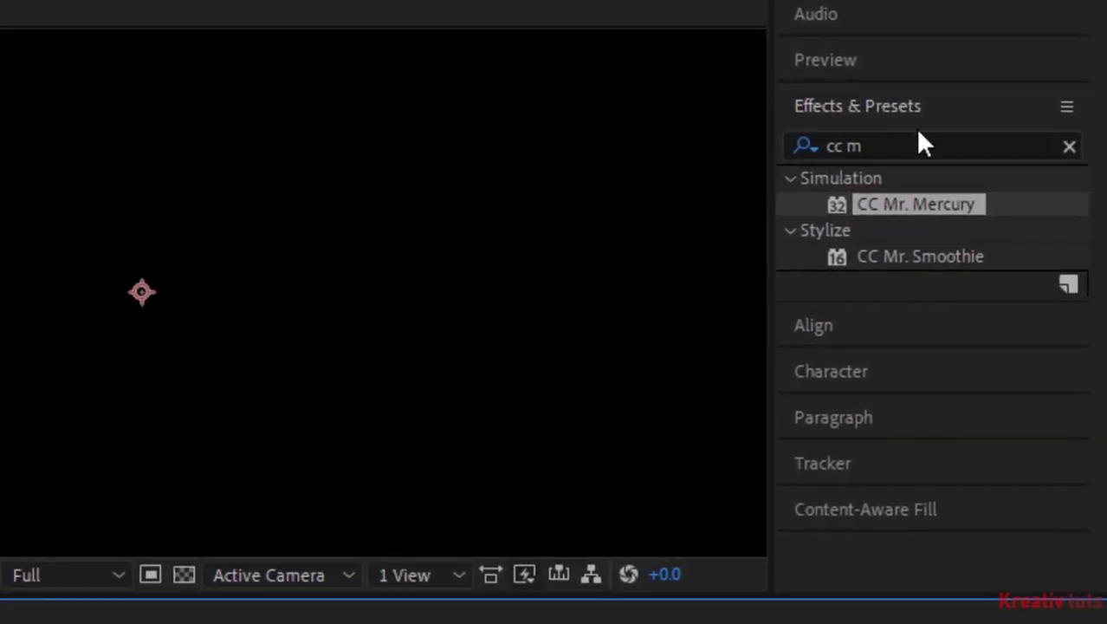
left_click(910, 136)
key("shift+Left")
key("shift+Home")
key("BackSpace")
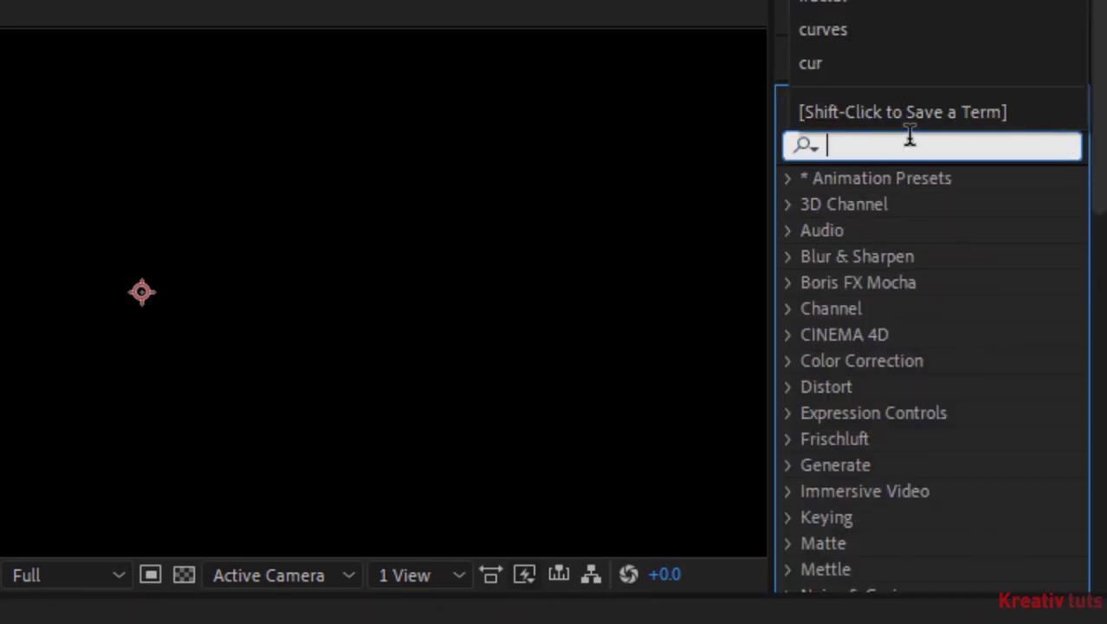
type("grid")
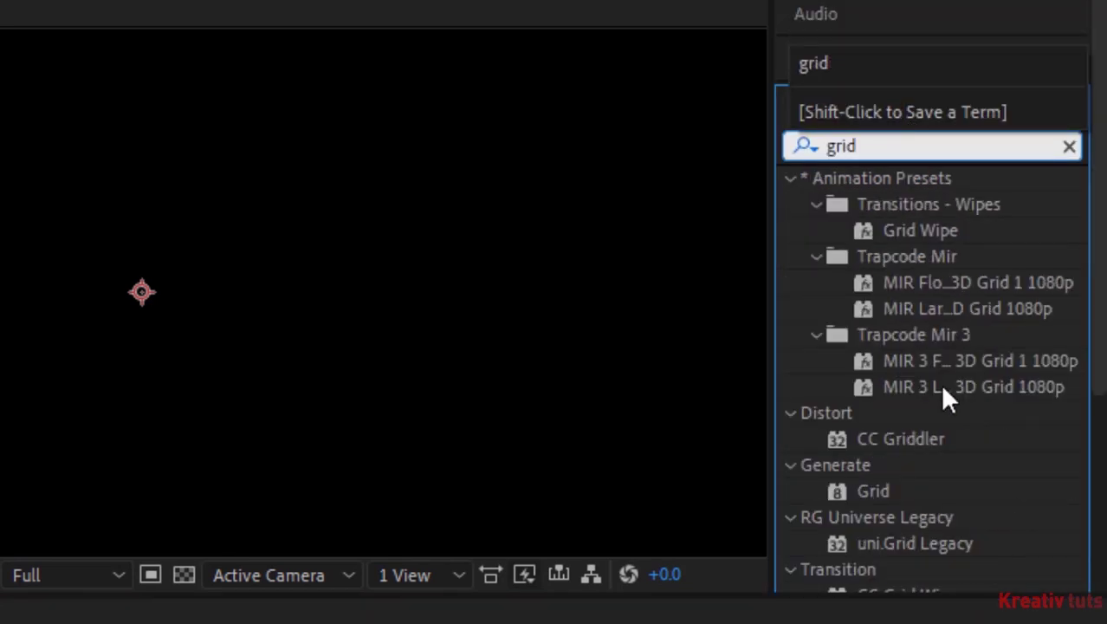
left_click(862, 487)
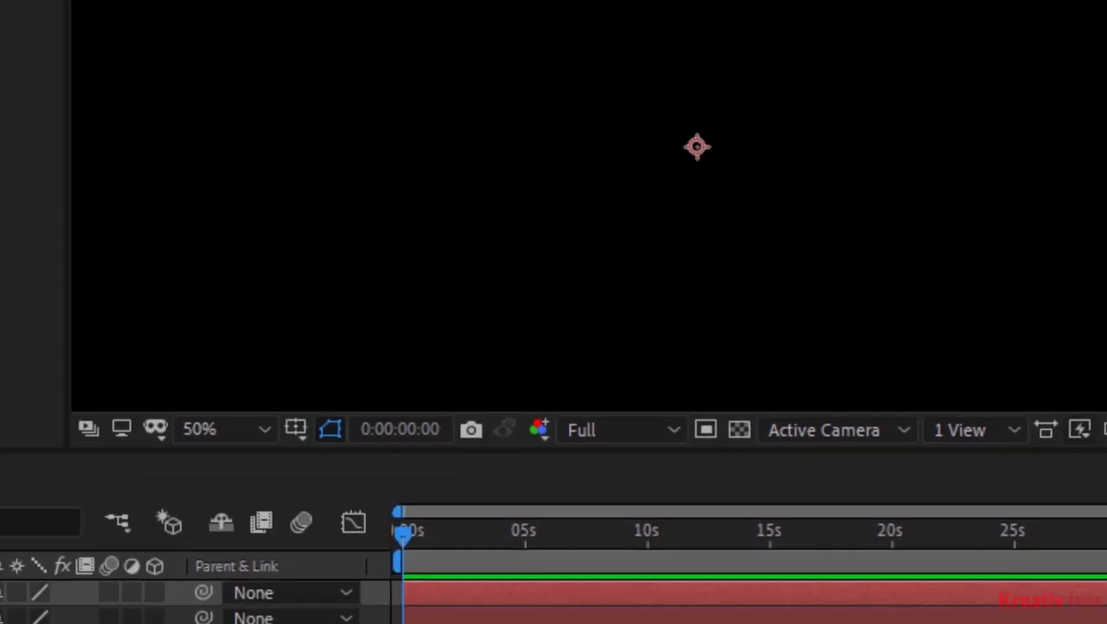
left_click_drag(1106, 260, 650, 260)
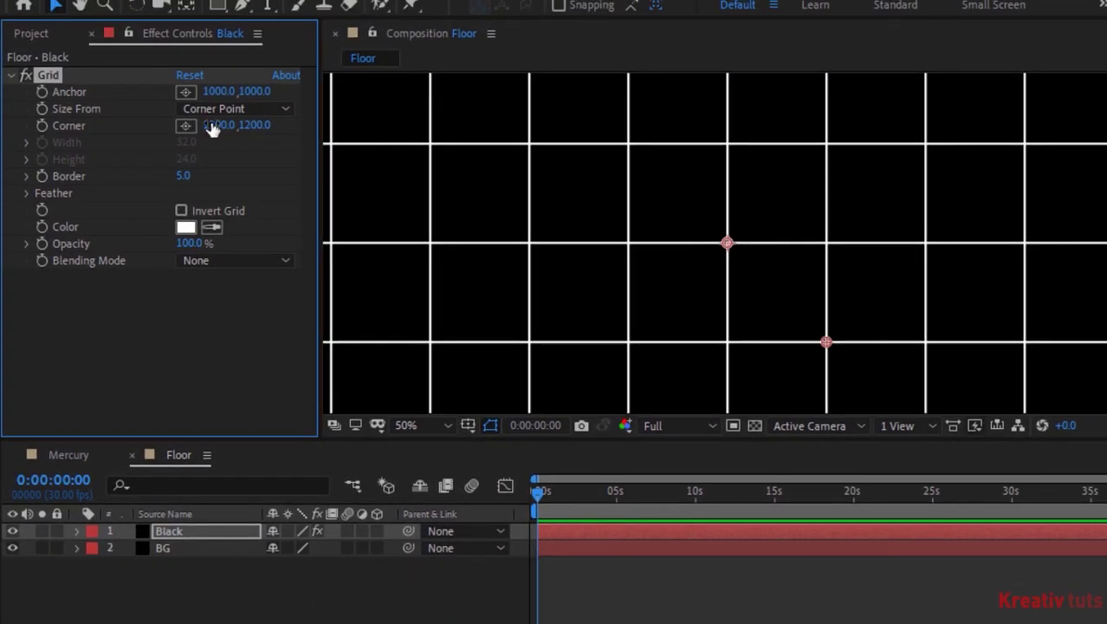
Set the Grid Corner to 1036, 1038 and Border to 2.
left_click(214, 126)
type("1036")
key("Tab")
type("1038")
key("Return")
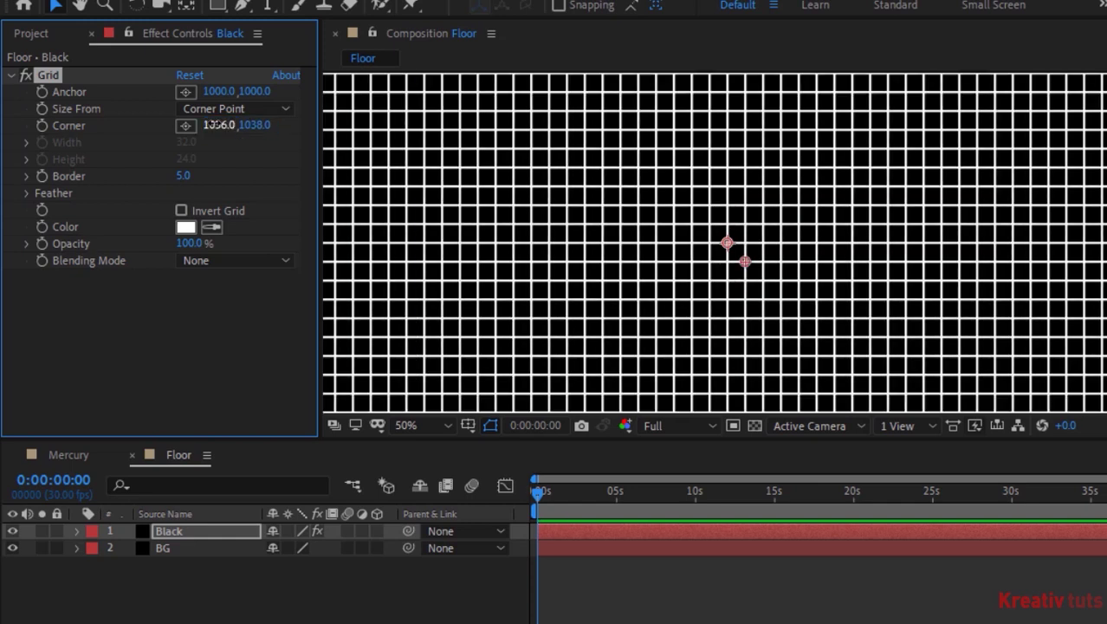
left_click(181, 177)
type("2")
key("Tab")
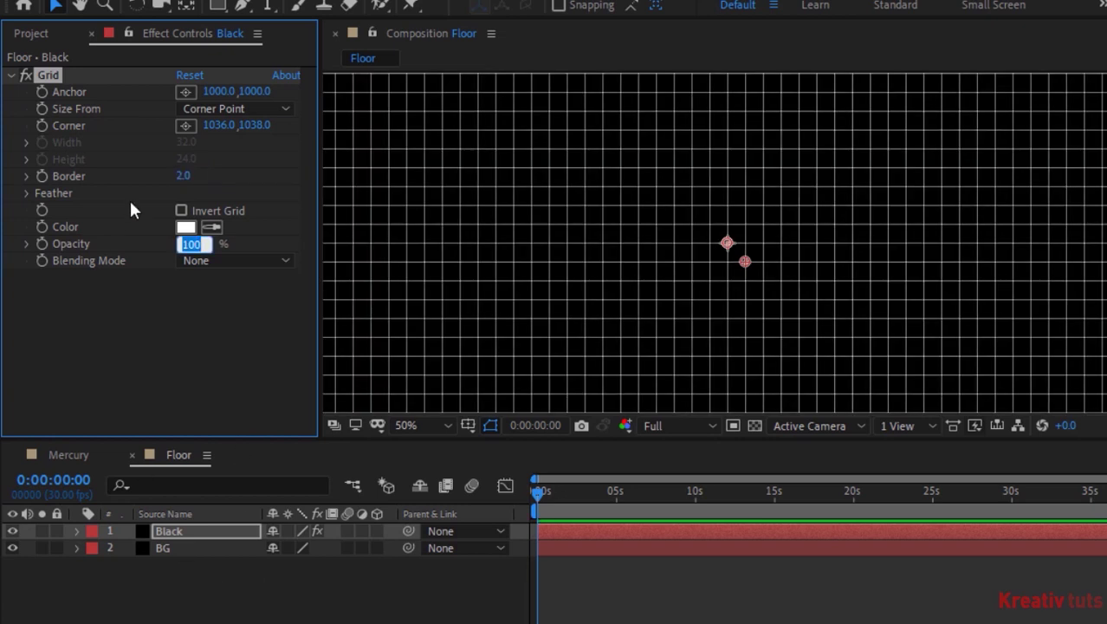
Drop the Mercury comp into Floor as the top layer with Overlay blending.
left_click(31, 33)
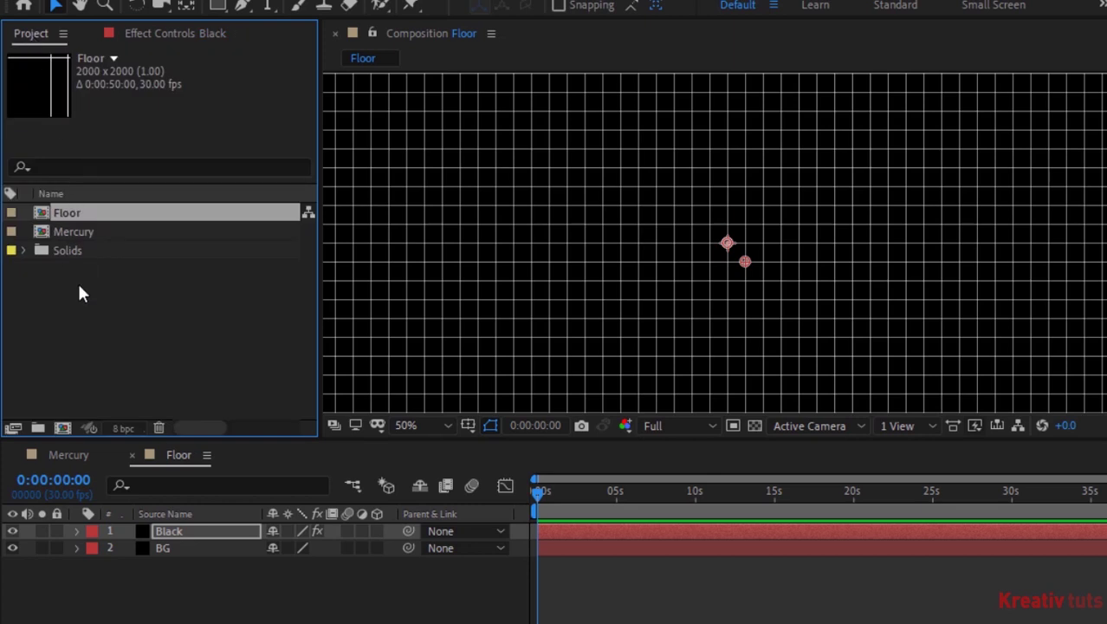
left_click_drag(77, 233, 170, 528)
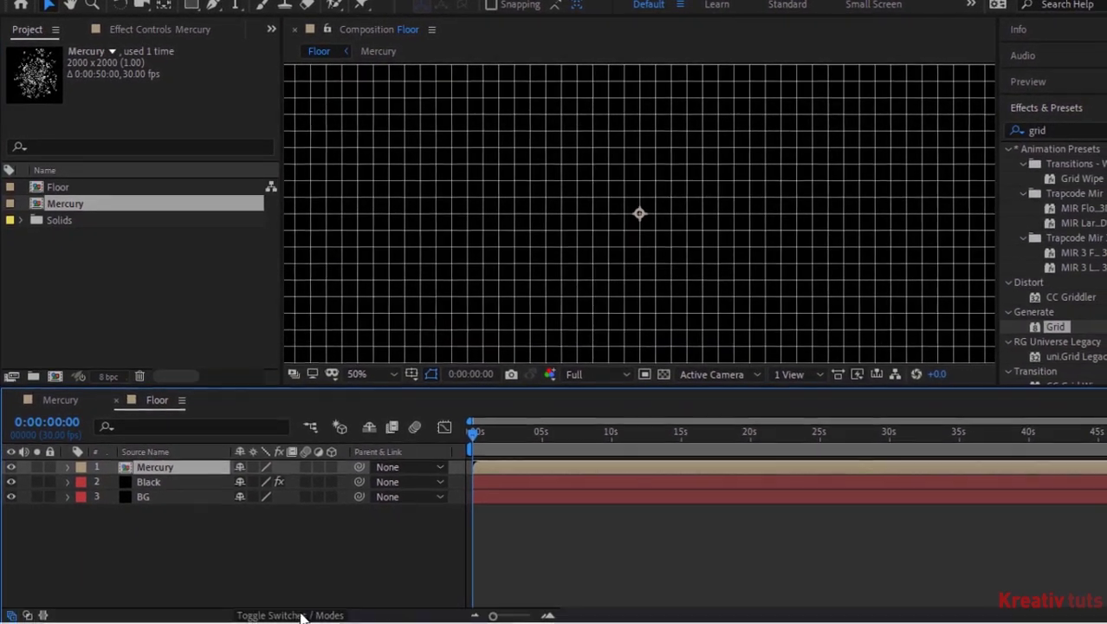
left_click(299, 614)
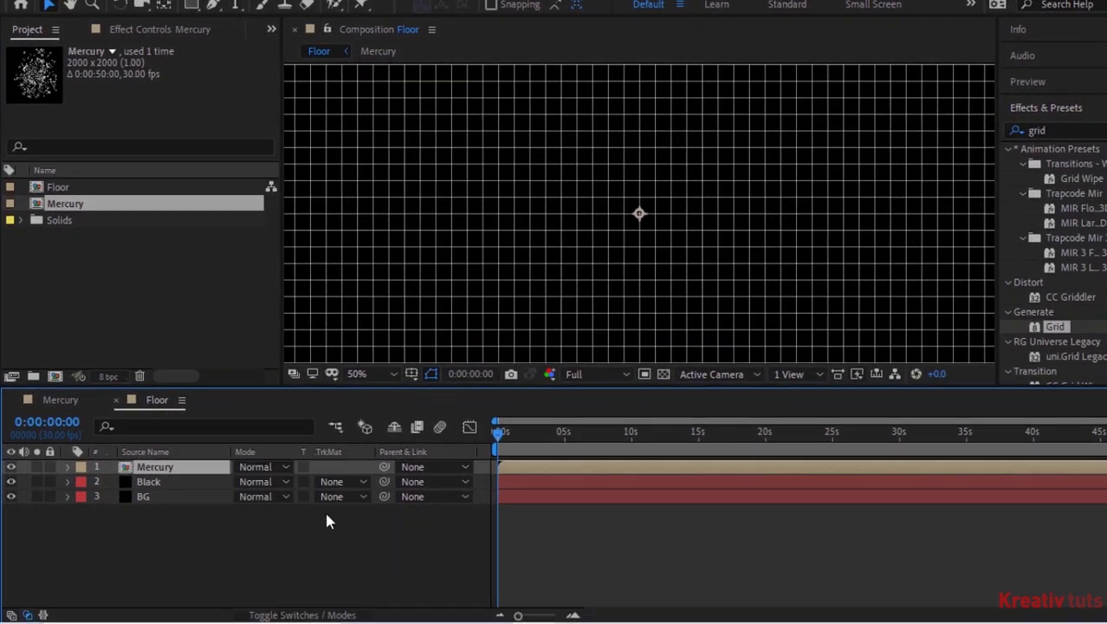
left_click(278, 466)
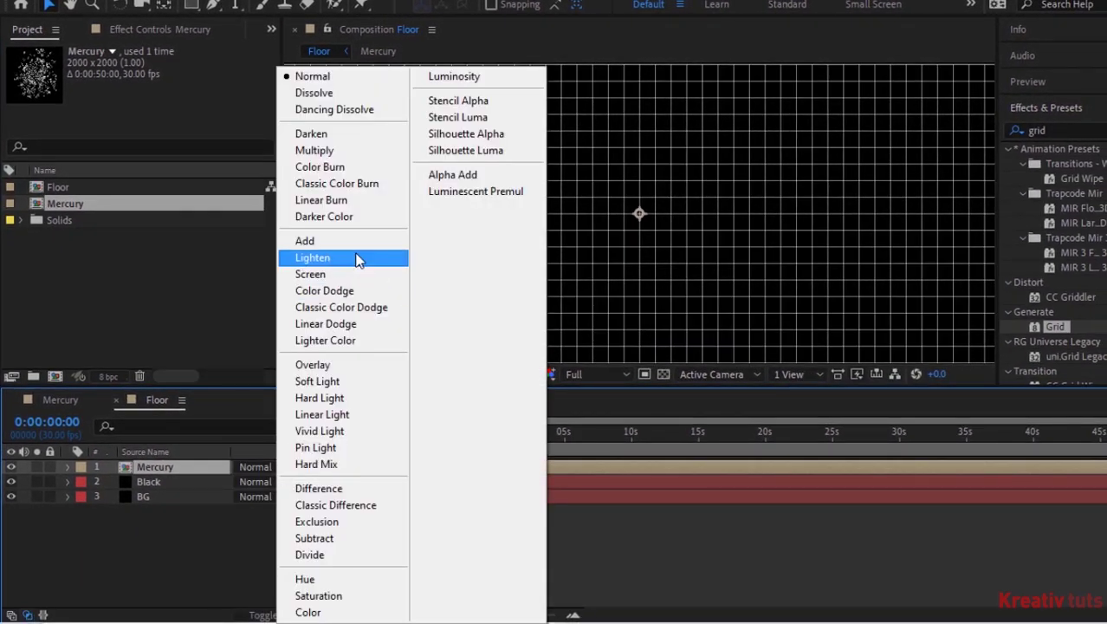
left_click(333, 365)
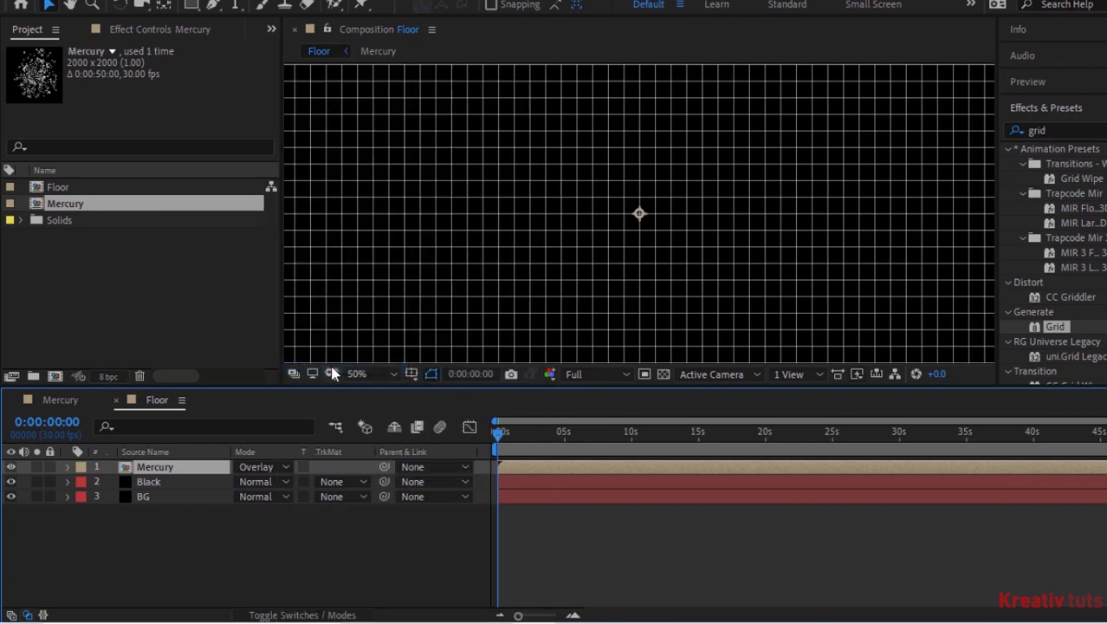
left_click(570, 431)
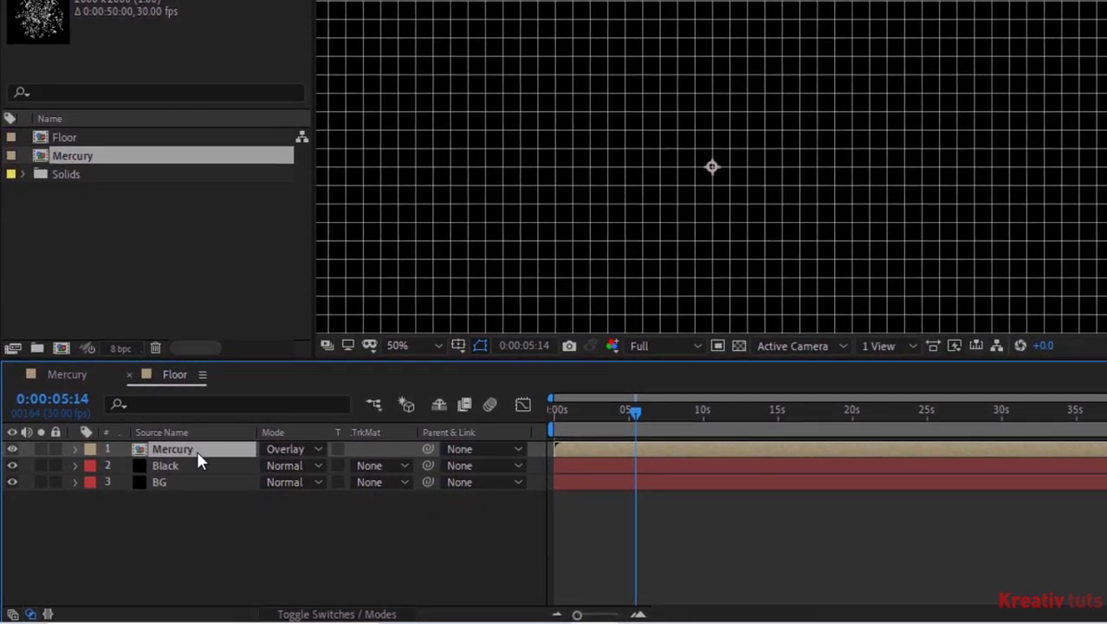
Duplicate the Mercury layer and set the lower copy to Normal blending.
key("ctrl+d")
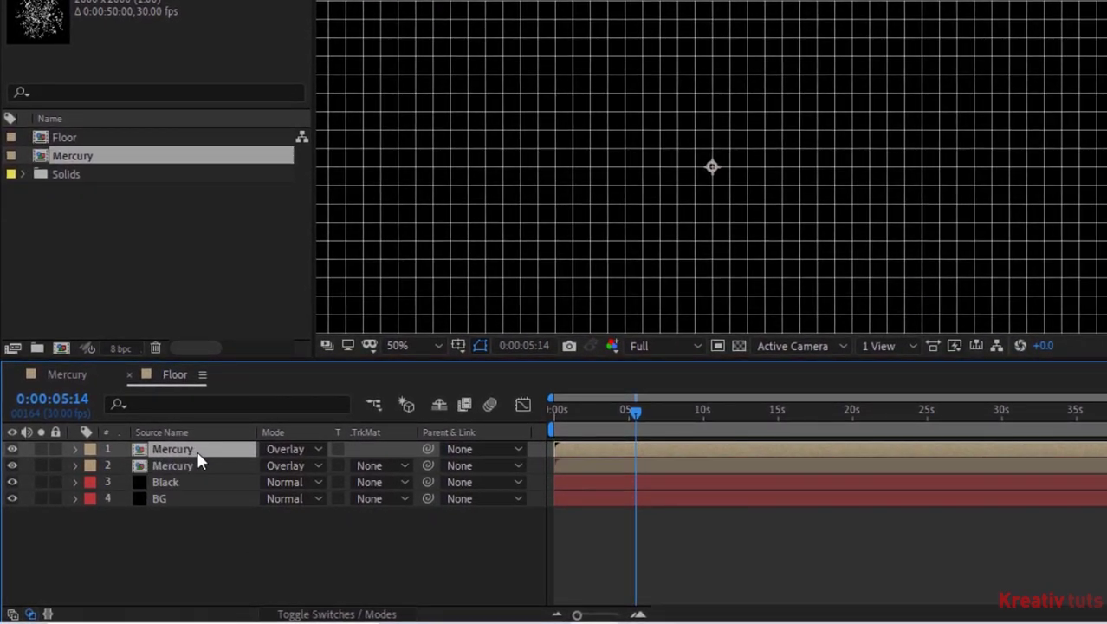
left_click(306, 464)
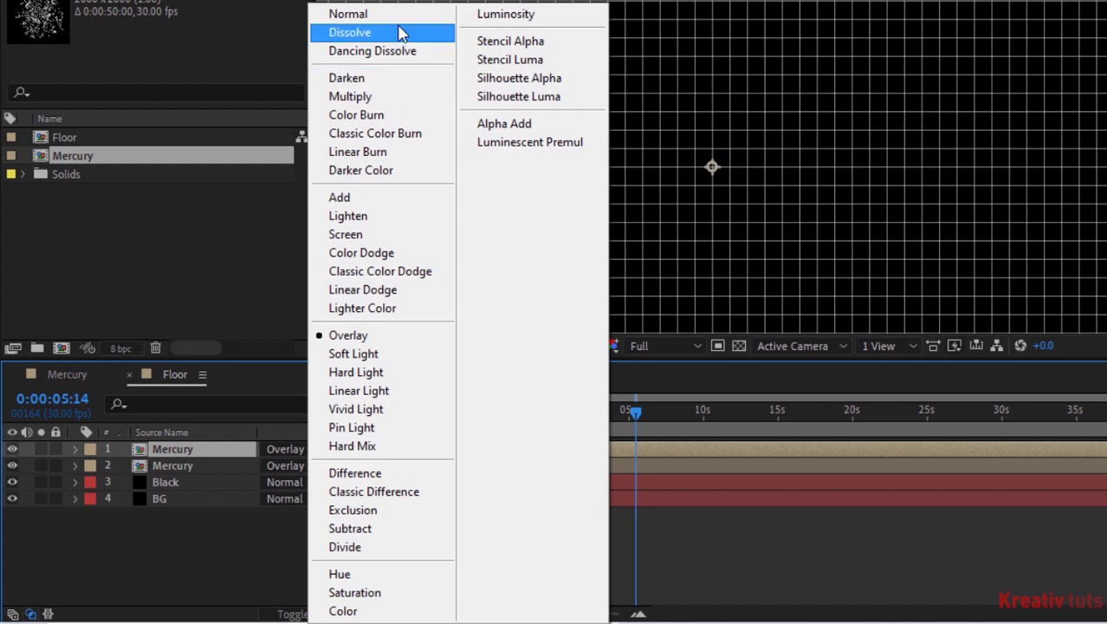
left_click(403, 14)
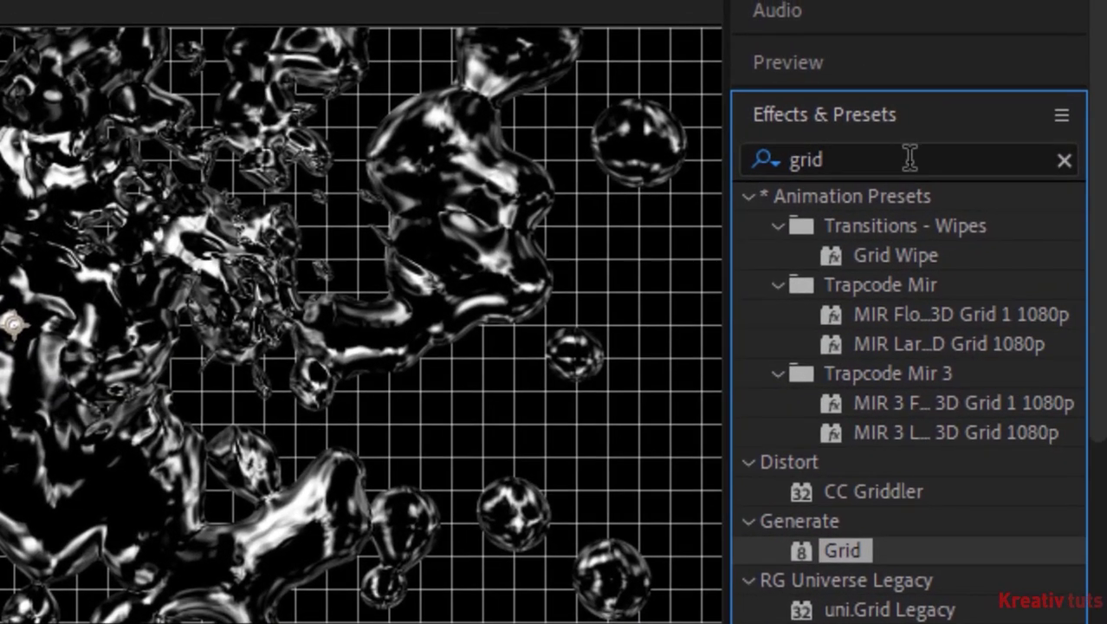
Apply Drop Shadow to the second Mercury layer with 100% opacity and distance 10.
double_click(1106, 71)
key("BackSpace")
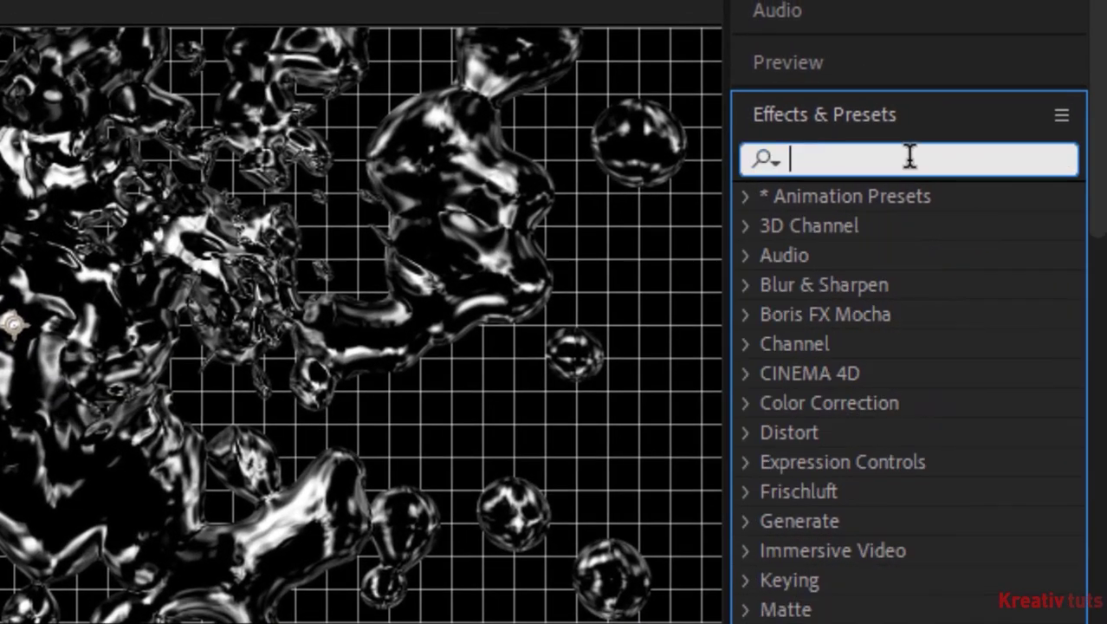
left_click(910, 157)
type("drop")
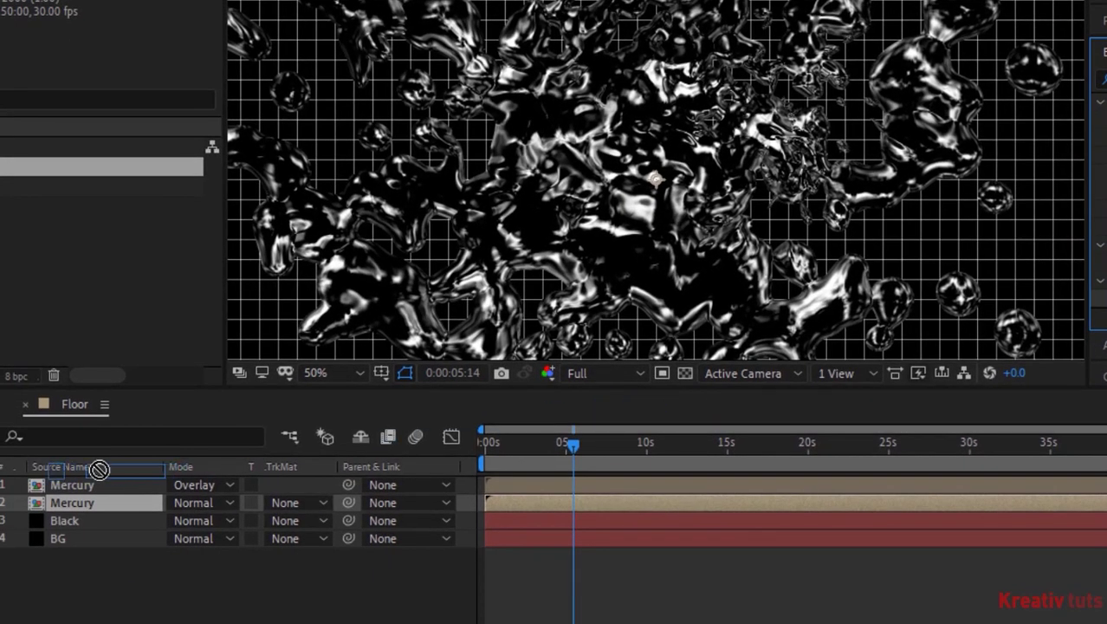
left_click_drag(92, 469, 84, 507)
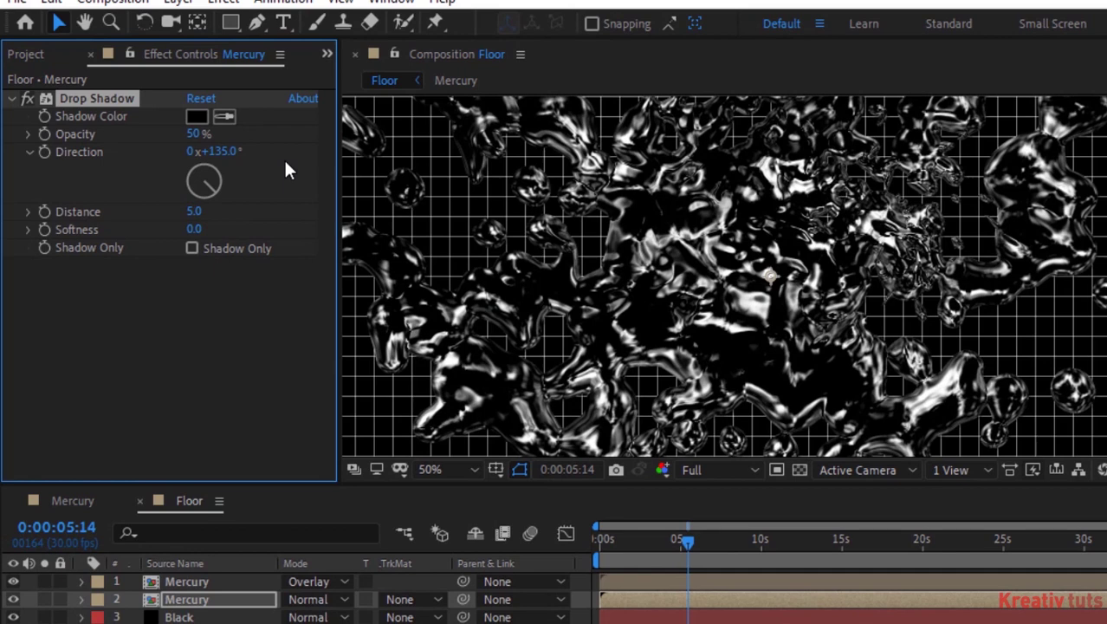
left_click(192, 134)
type("100")
key("Return")
left_click(194, 212)
type("10")
key("Return")
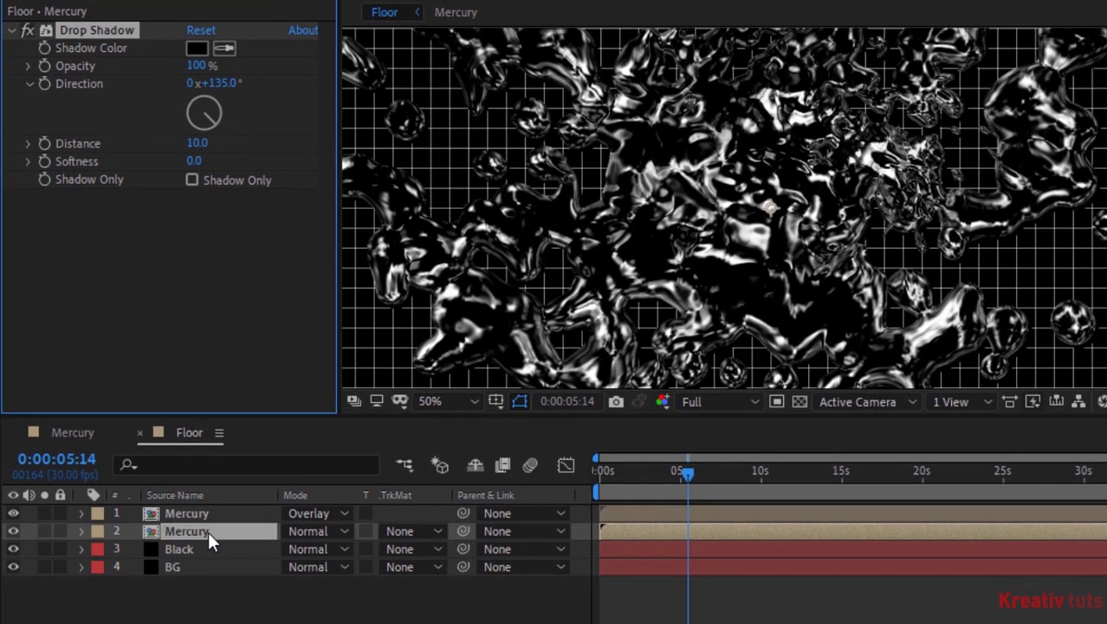
Duplicate that layer and remove the Drop Shadow from the copy.
left_click(208, 600)
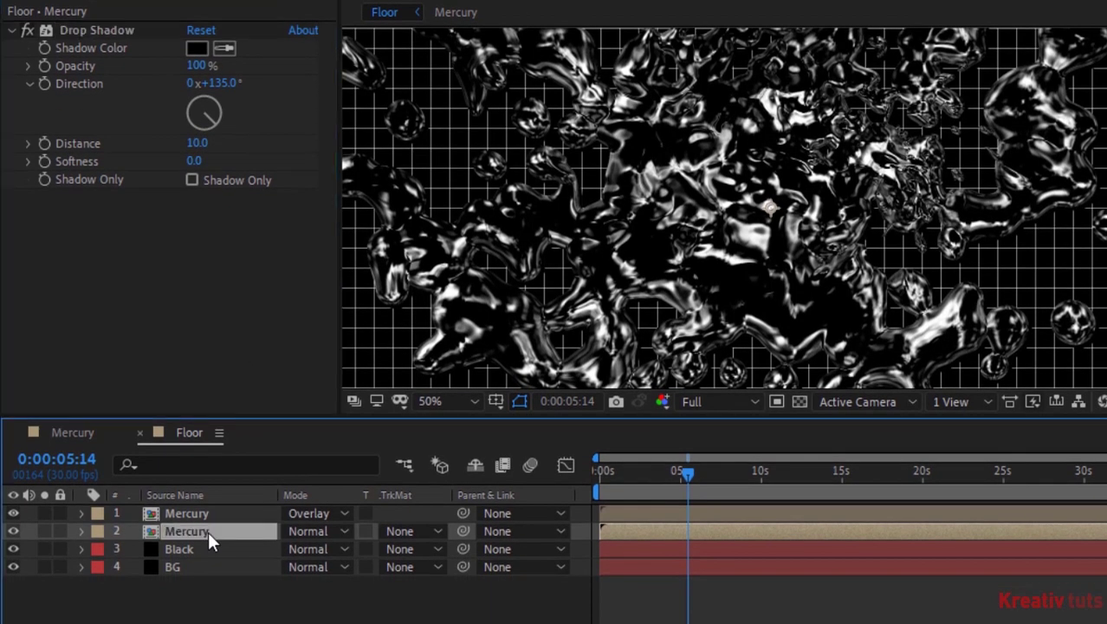
key("ctrl+d")
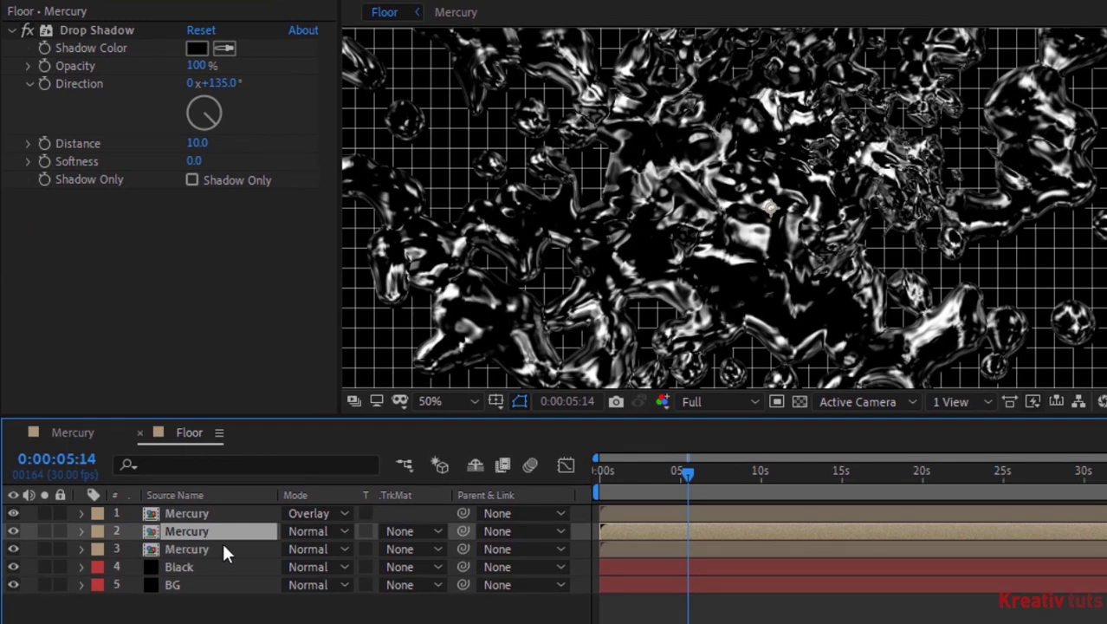
left_click(206, 549)
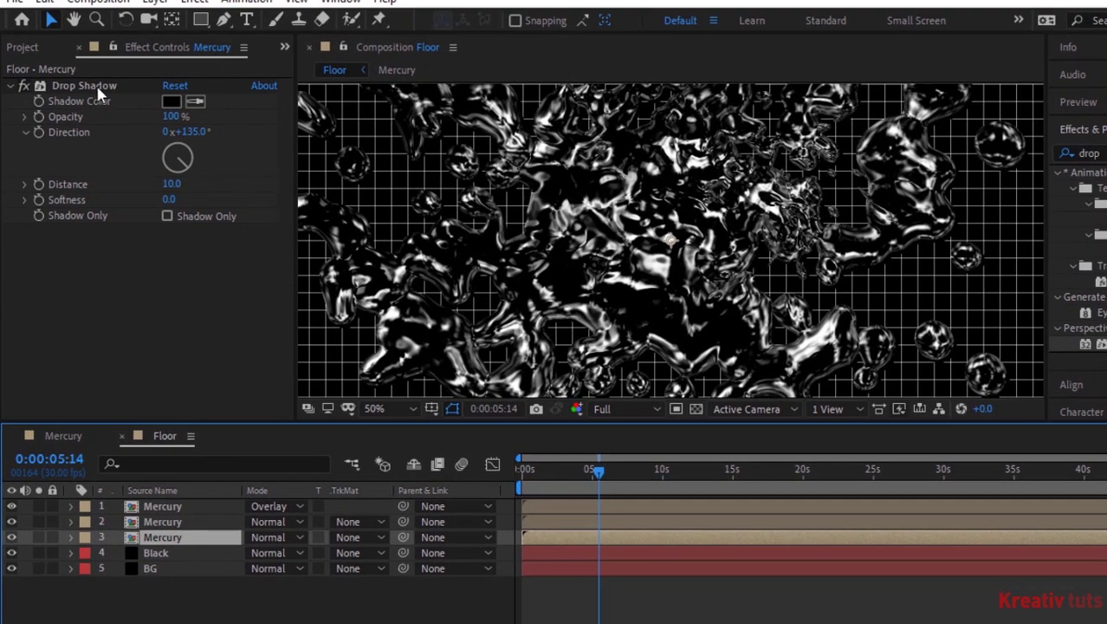
left_click(96, 85)
key("Delete")
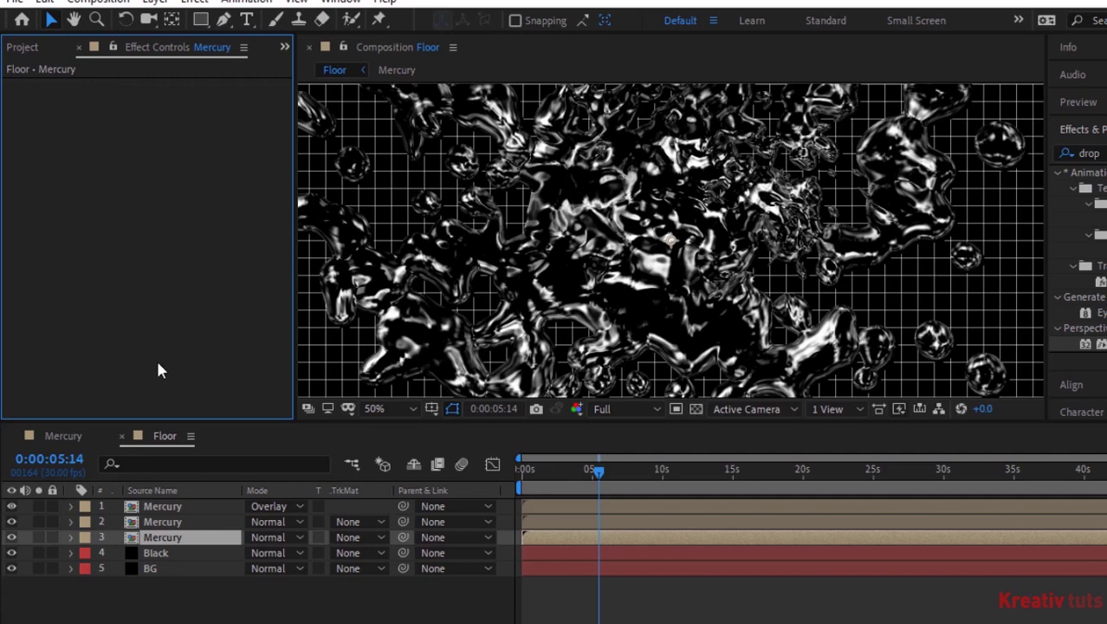
Add Adjustment Layer 2 below Mercury, matted to Mercury's alpha.
right_click(43, 591)
mouse_move(190, 388)
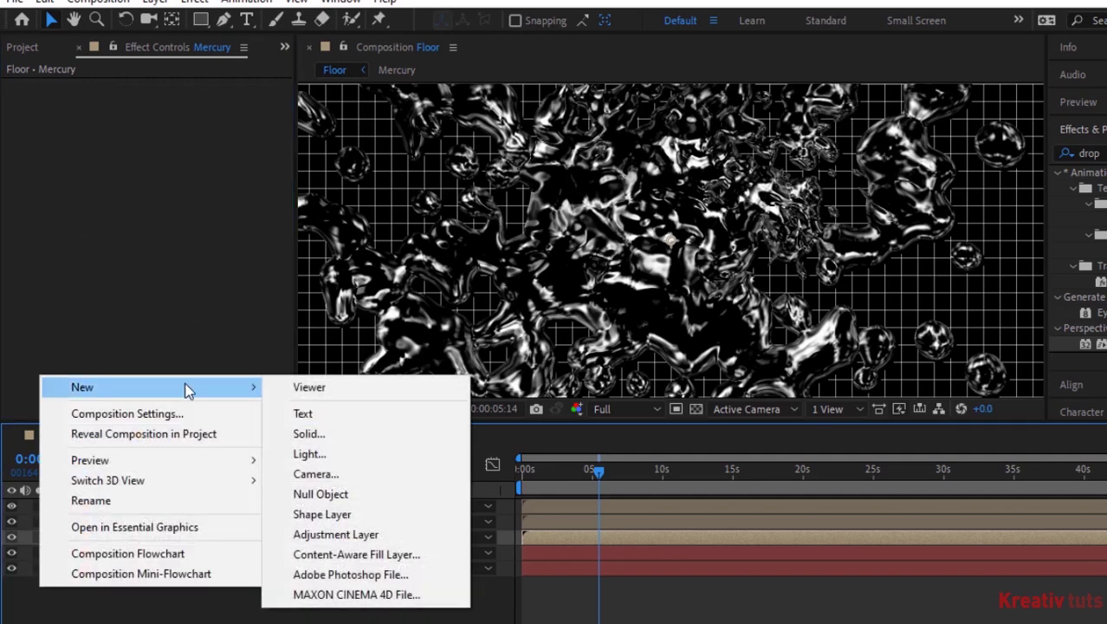
left_click(351, 543)
left_click_drag(207, 540, 194, 563)
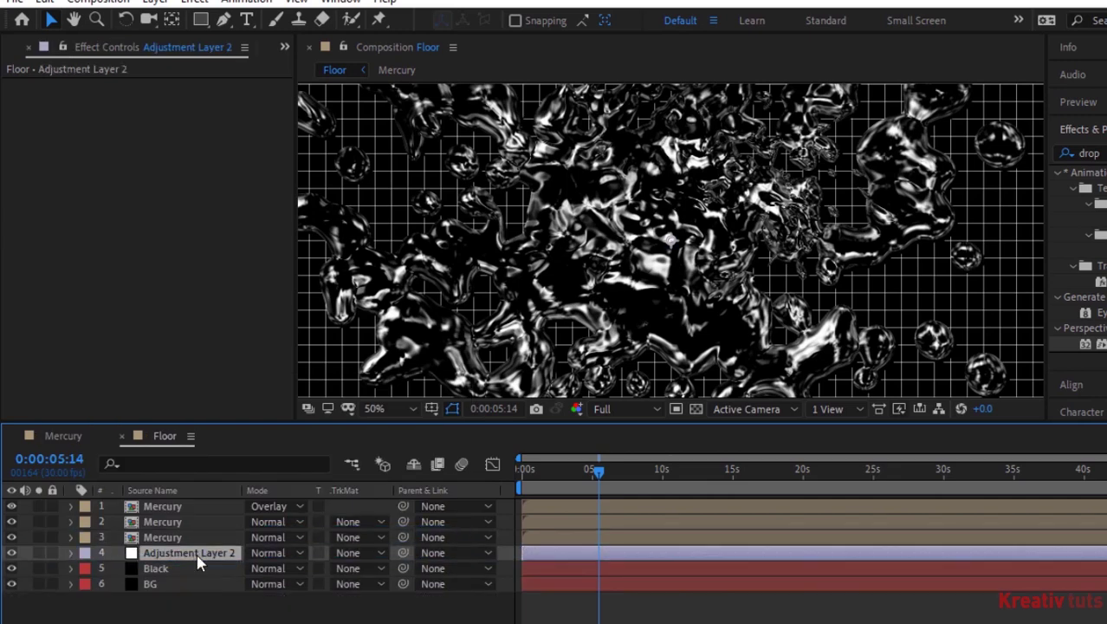
left_click(350, 553)
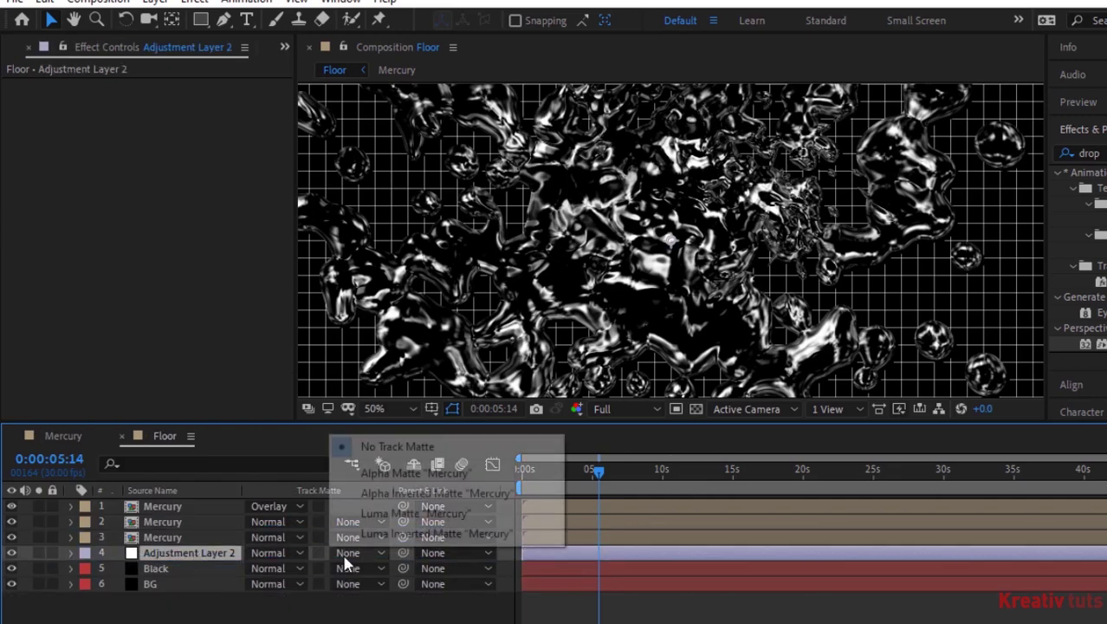
left_click(423, 482)
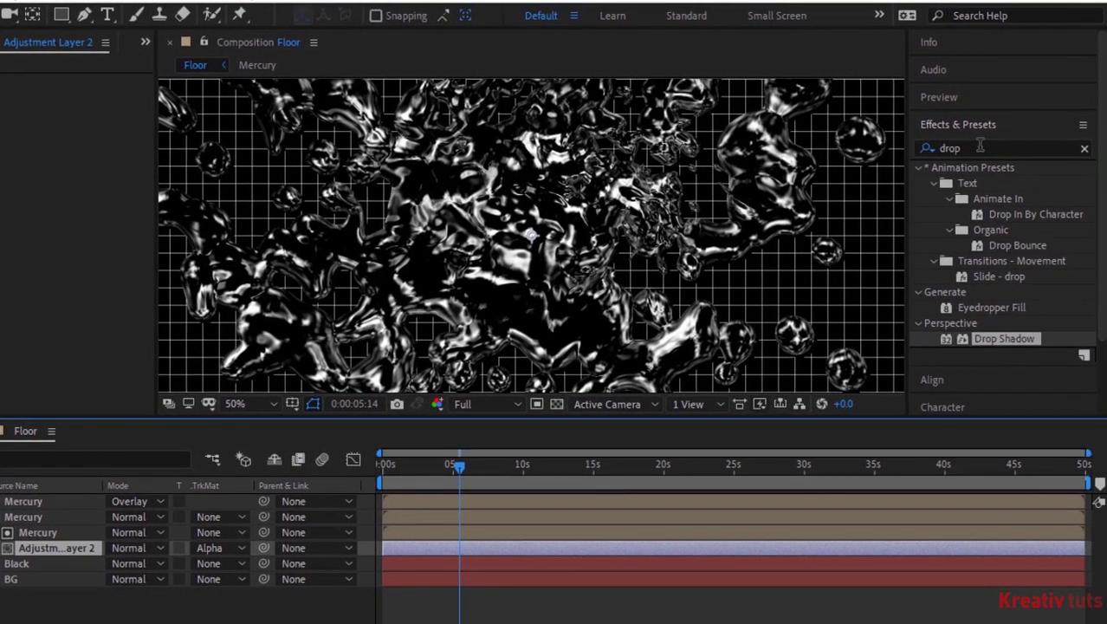
Apply Displacement Map using layer 1 Mercury, with maximum horizontal and vertical displacement 10.
left_click(981, 147)
type("displ")
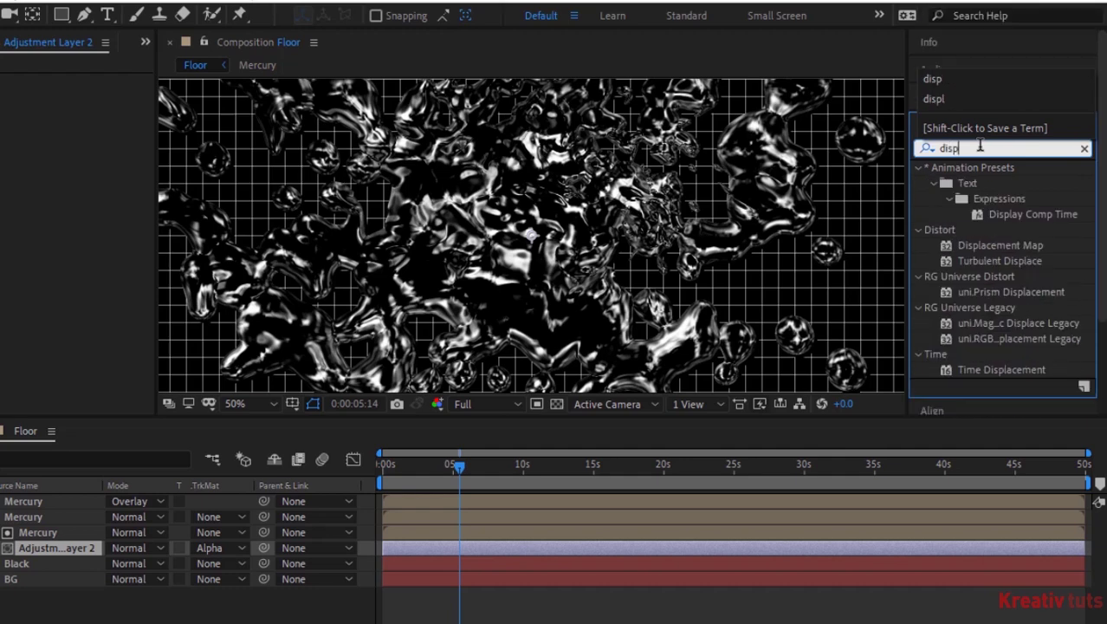
left_click_drag(997, 245, 81, 545)
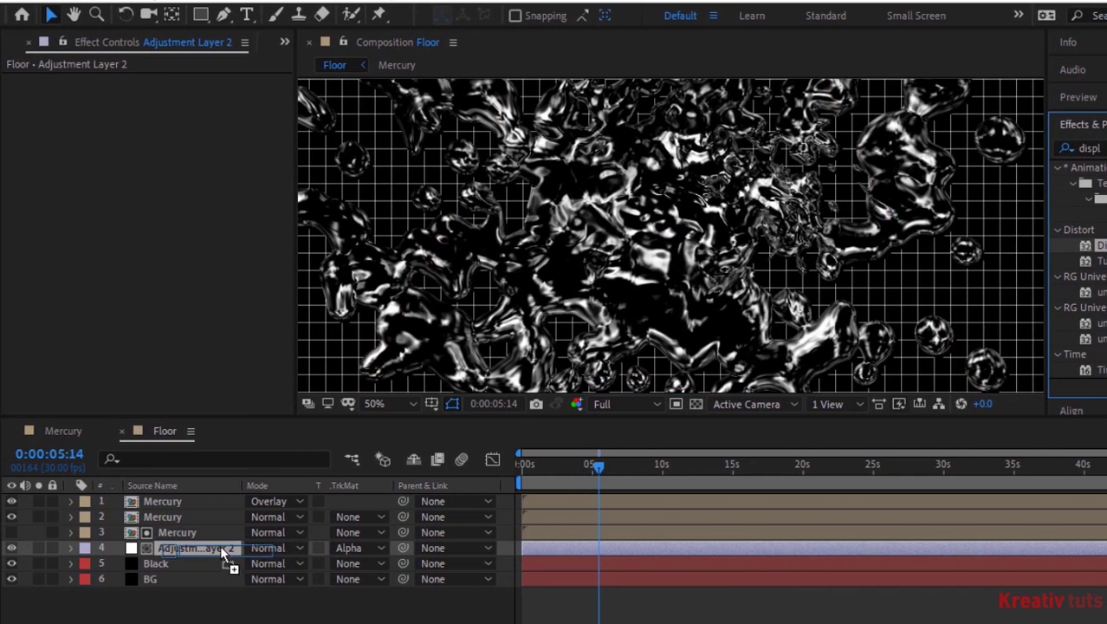
left_click_drag(220, 545, 211, 543)
left_click(192, 99)
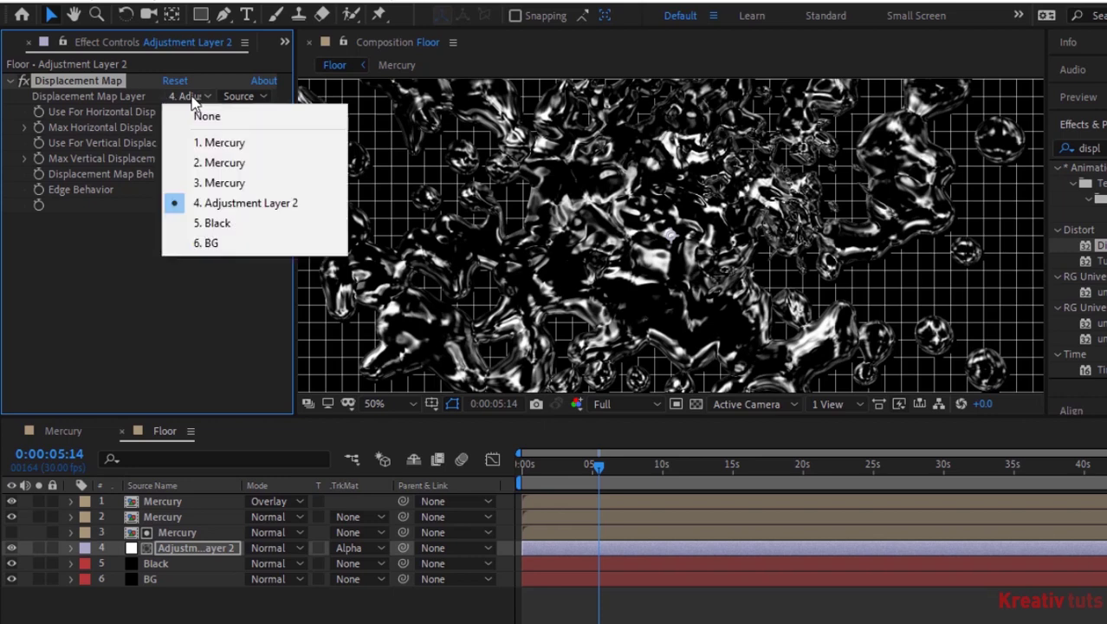
left_click(208, 143)
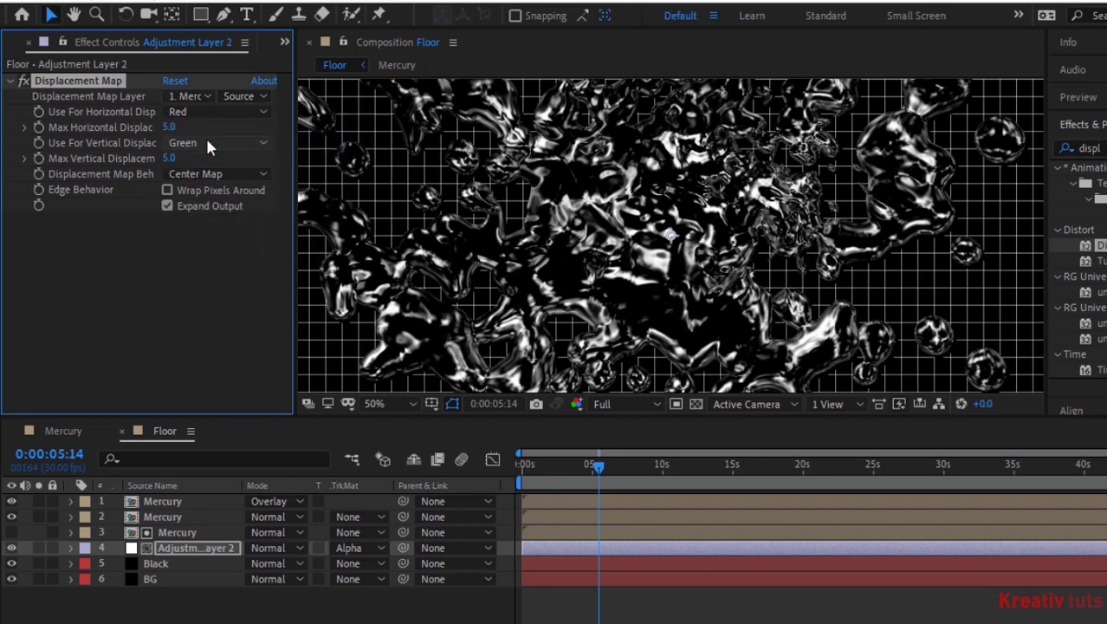
left_click(173, 129)
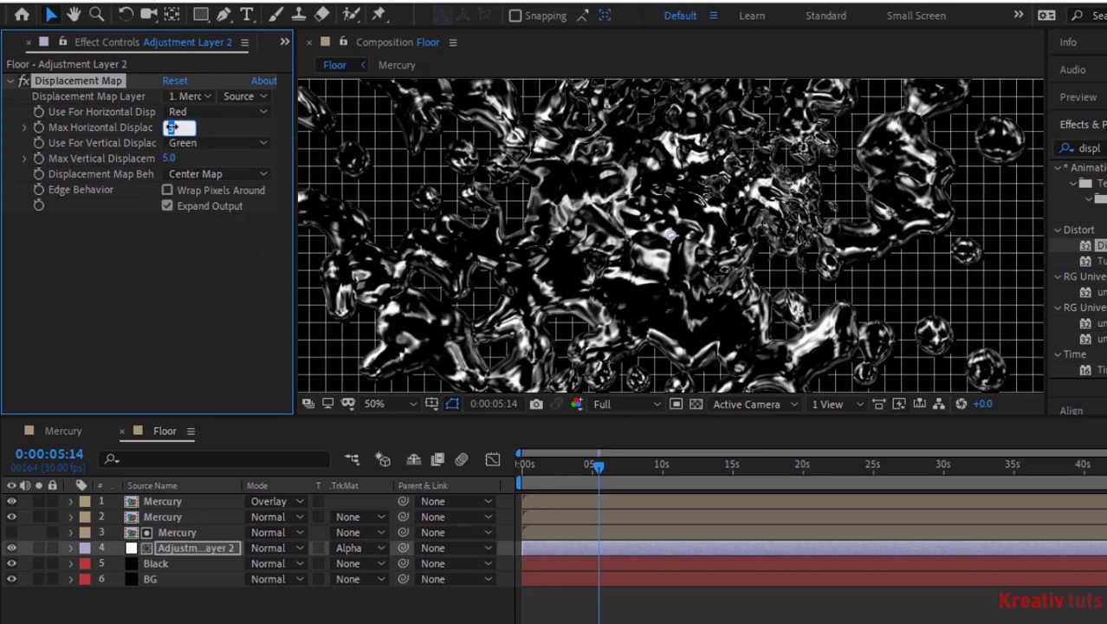
type("10")
key("Tab")
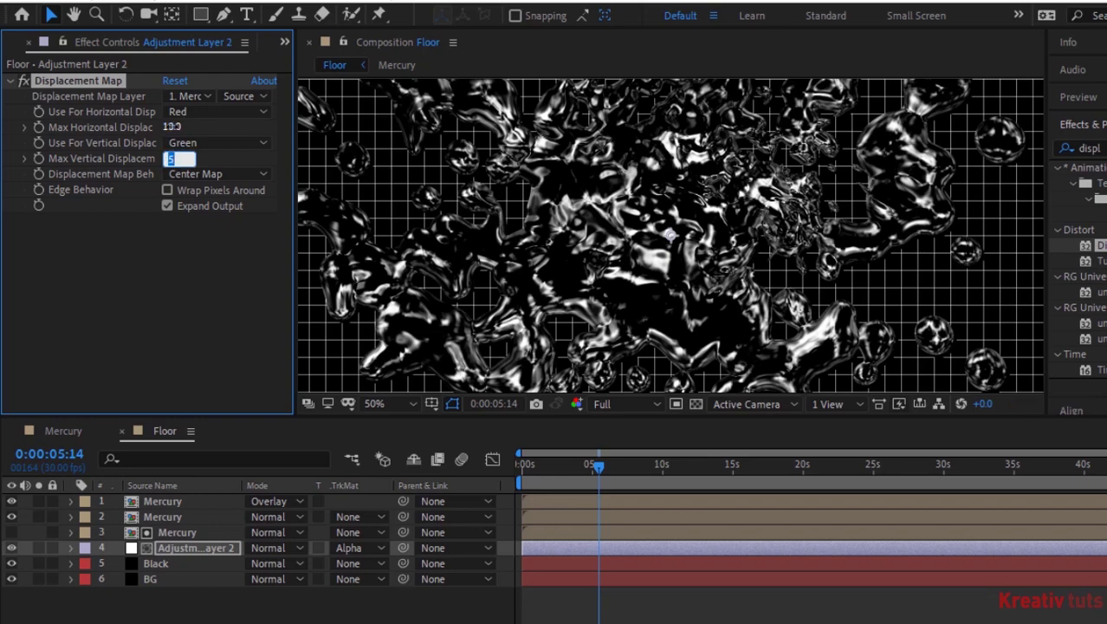
type("10")
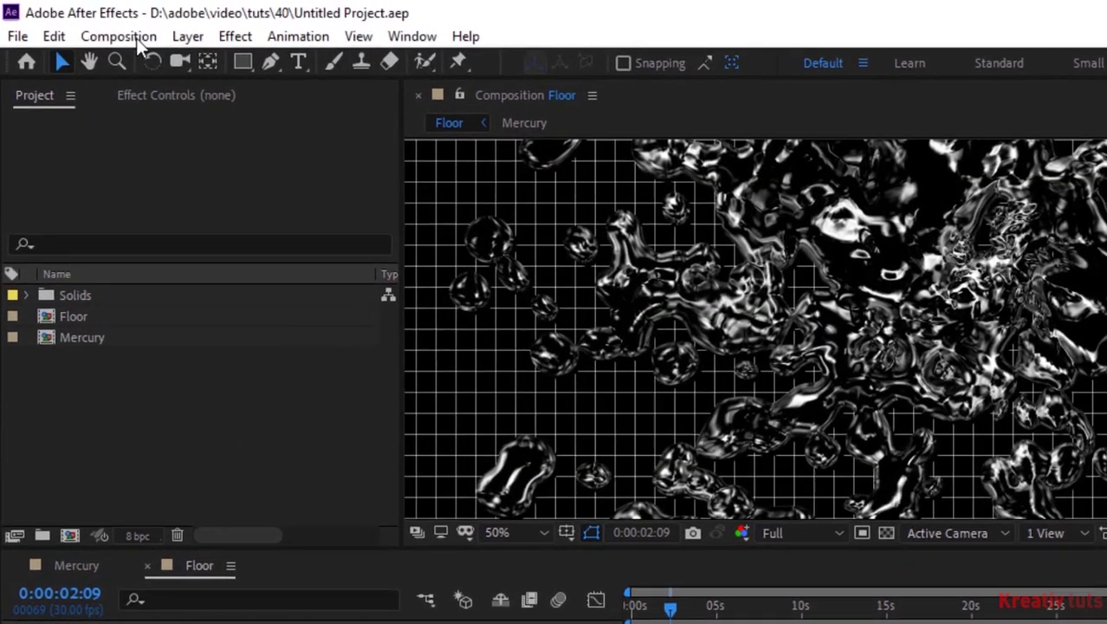
Create a new composition named 'Final', keeping the 1920×1080, 30 fps settings.
left_click(87, 26)
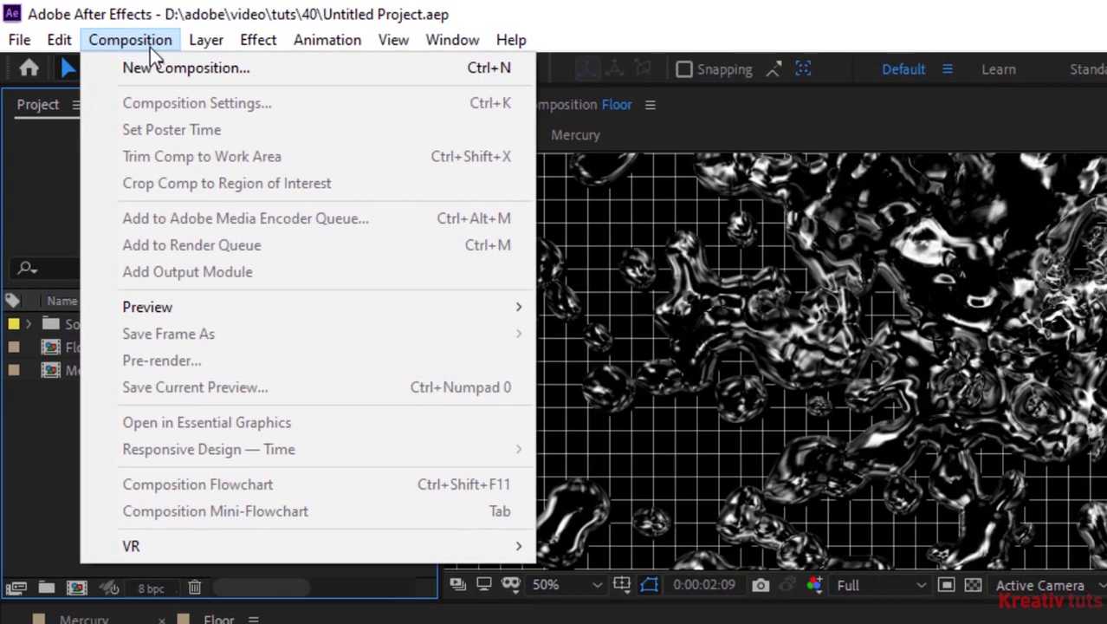
left_click(103, 42)
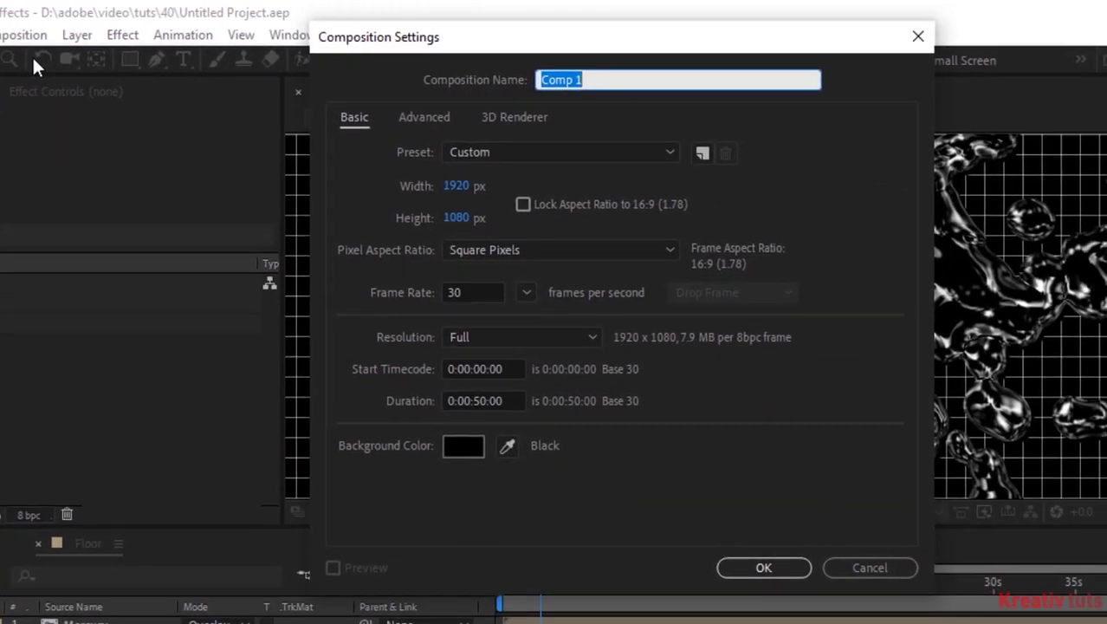
type("ina")
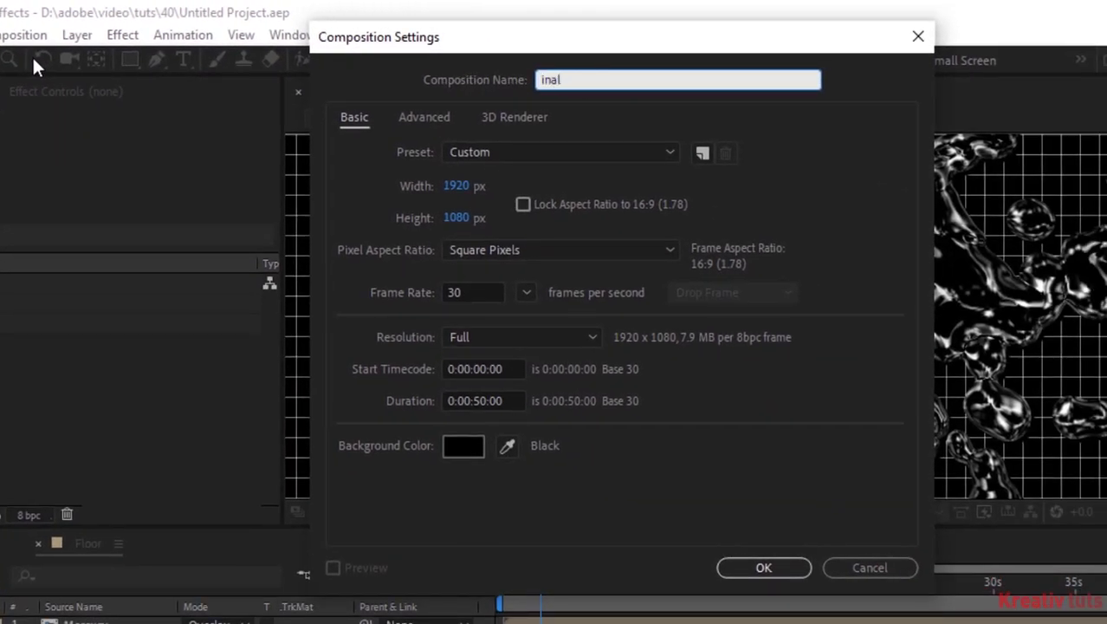
type("l")
key("Home")
type("F")
key("Tab")
key("Tab")
key("Tab")
key("Tab")
key("Tab")
key("Tab")
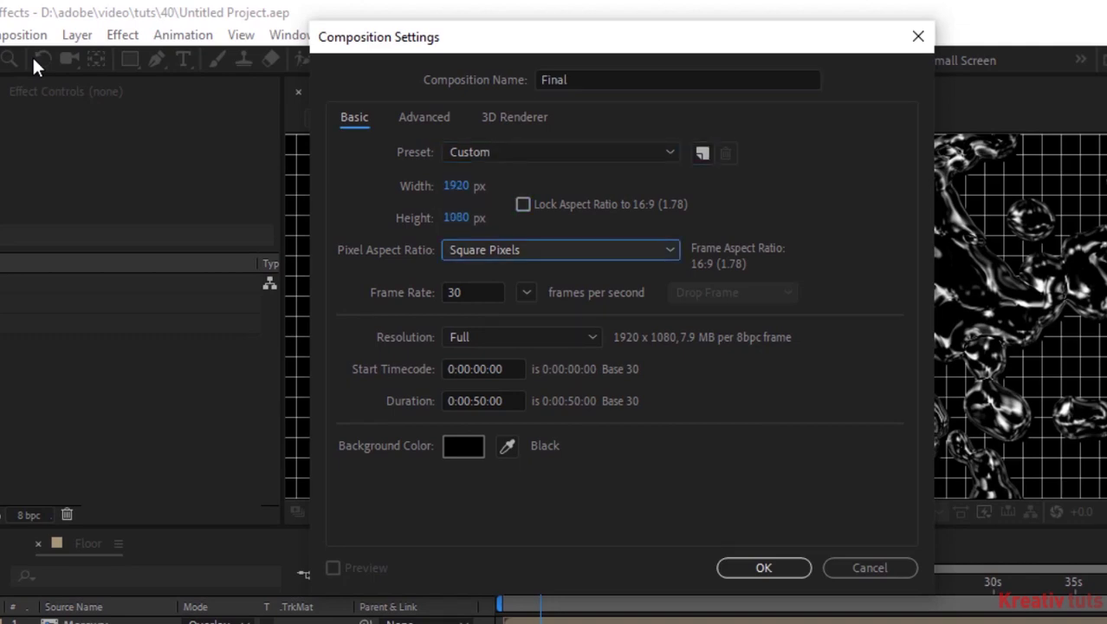
key("Tab")
key("Return")
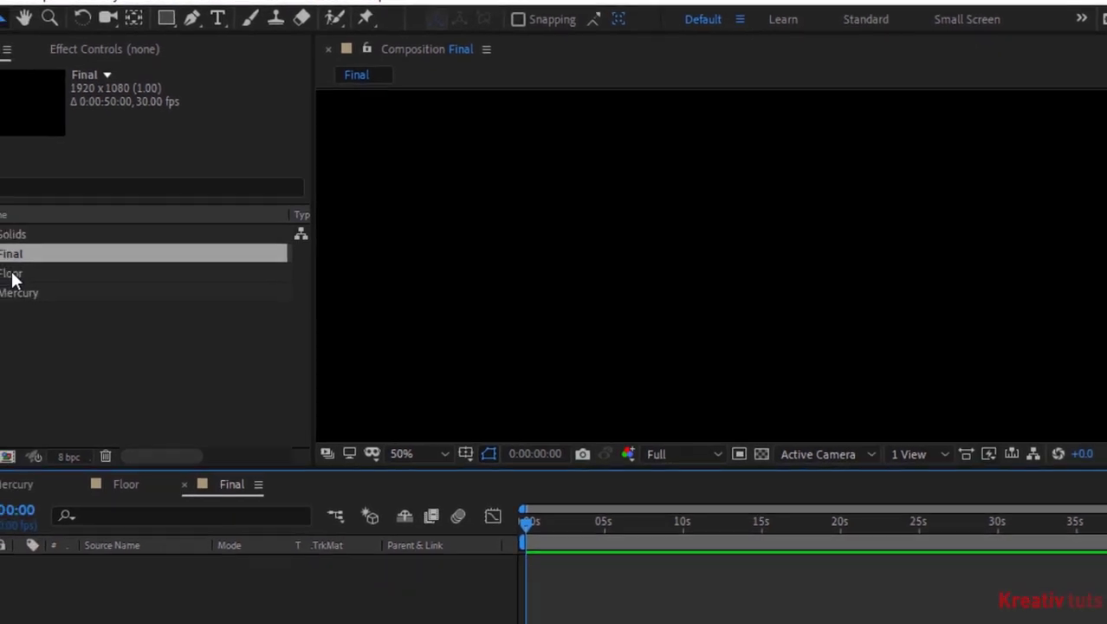
Place the Floor comp into Final and make it a 3D layer.
left_click_drag(2, 326, 4, 623)
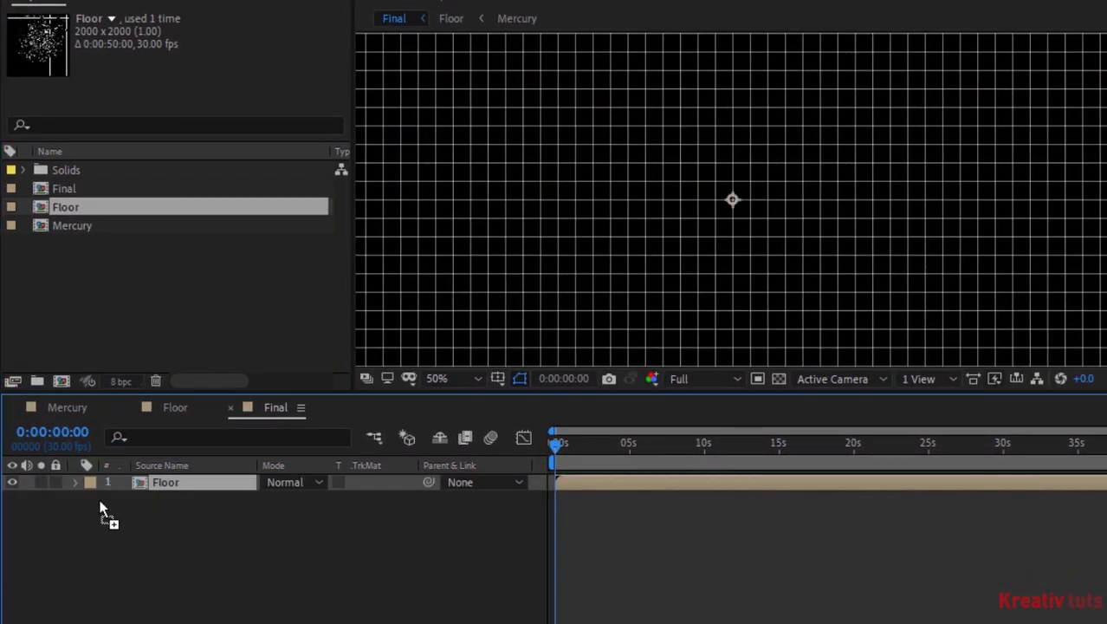
key("r")
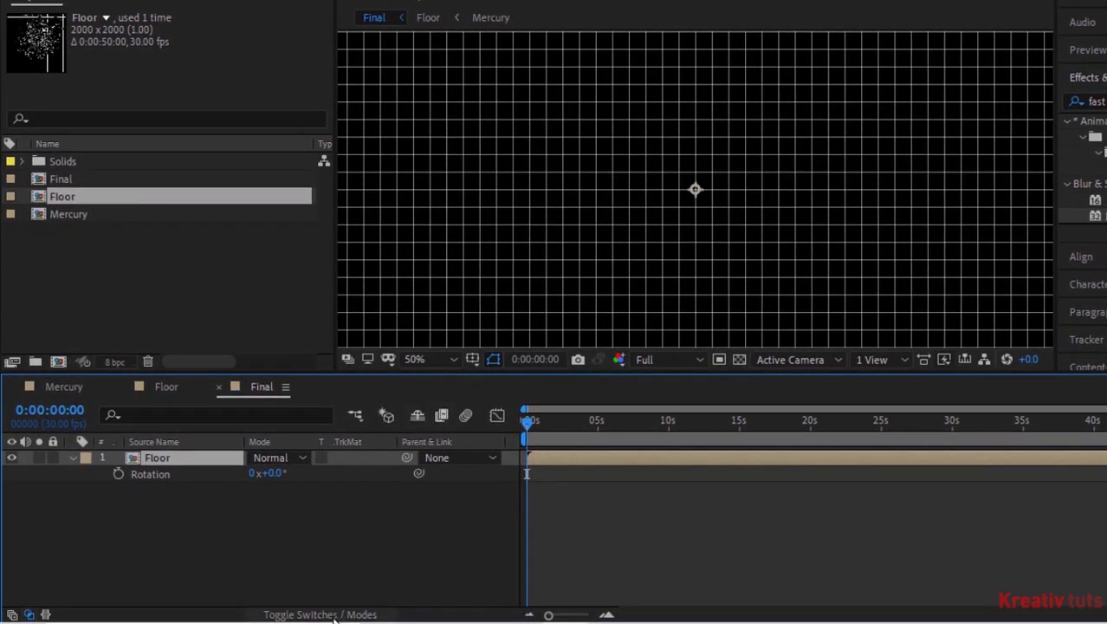
left_click(333, 615)
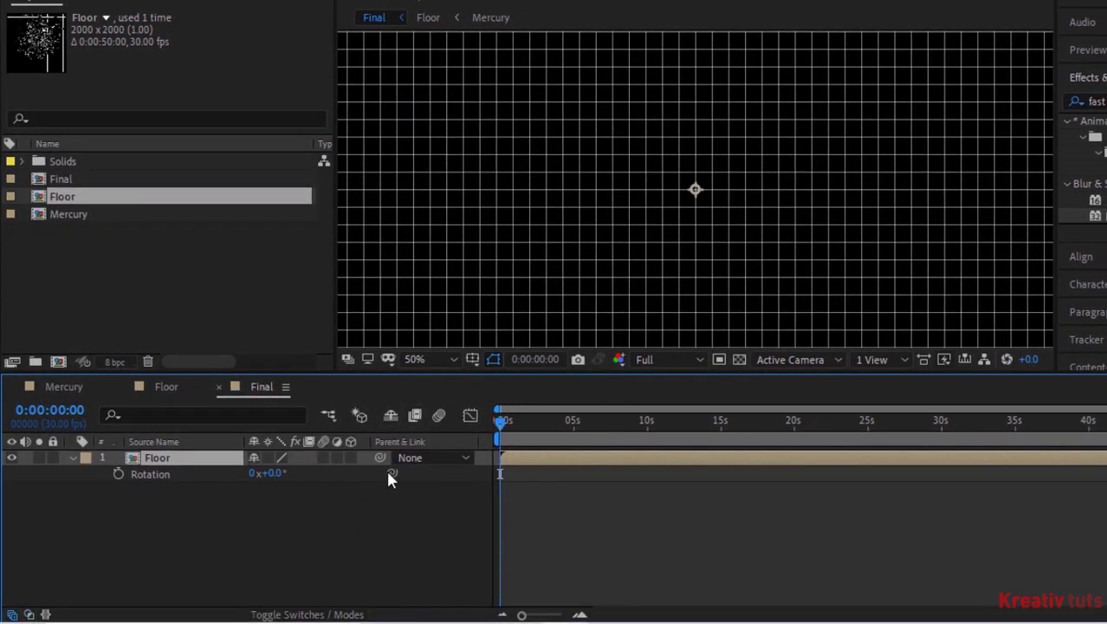
left_click(351, 458)
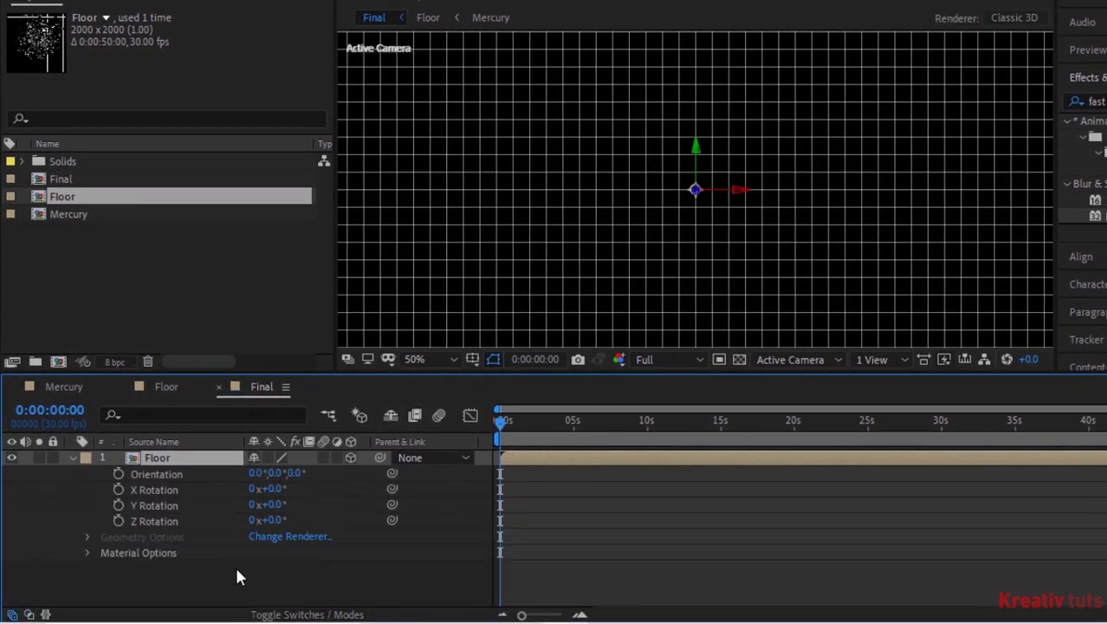
left_click(242, 595)
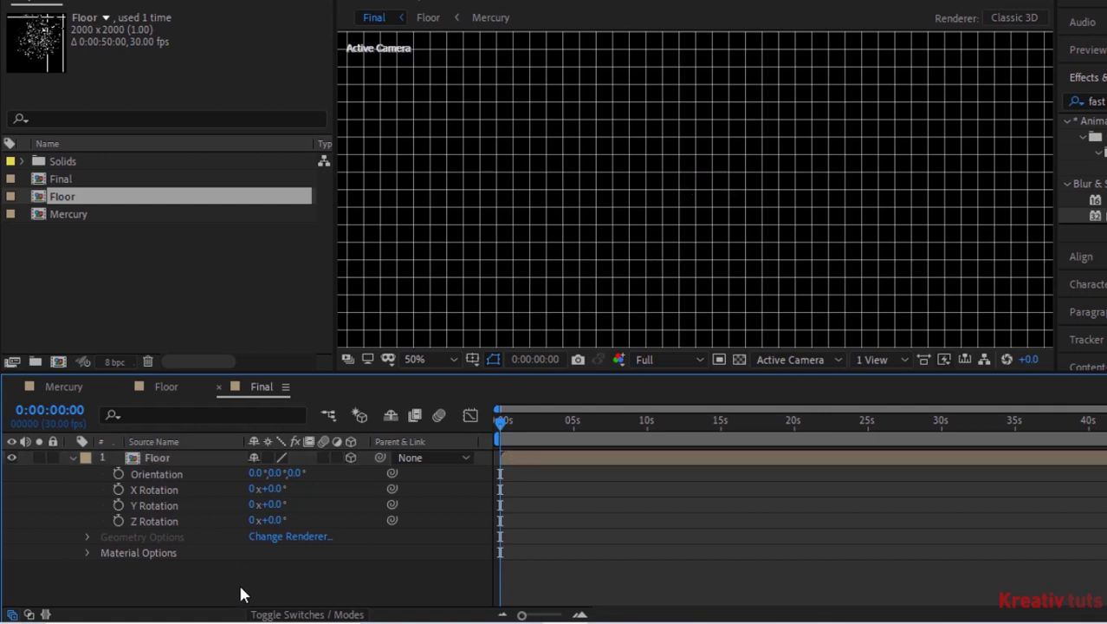
Set the Floor layer's X Rotation to 90° and collapse its properties.
left_click(276, 488)
type("90")
key("Return")
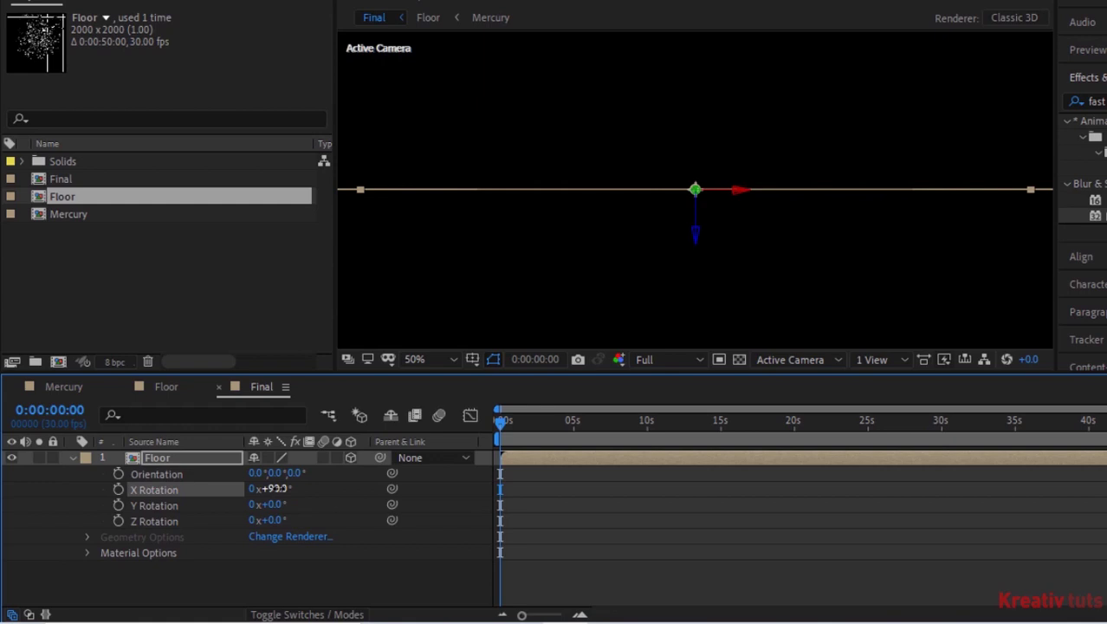
left_click(74, 457)
Add a new camera named 'Cam' to the Final comp.
right_click(83, 530)
mouse_move(312, 336)
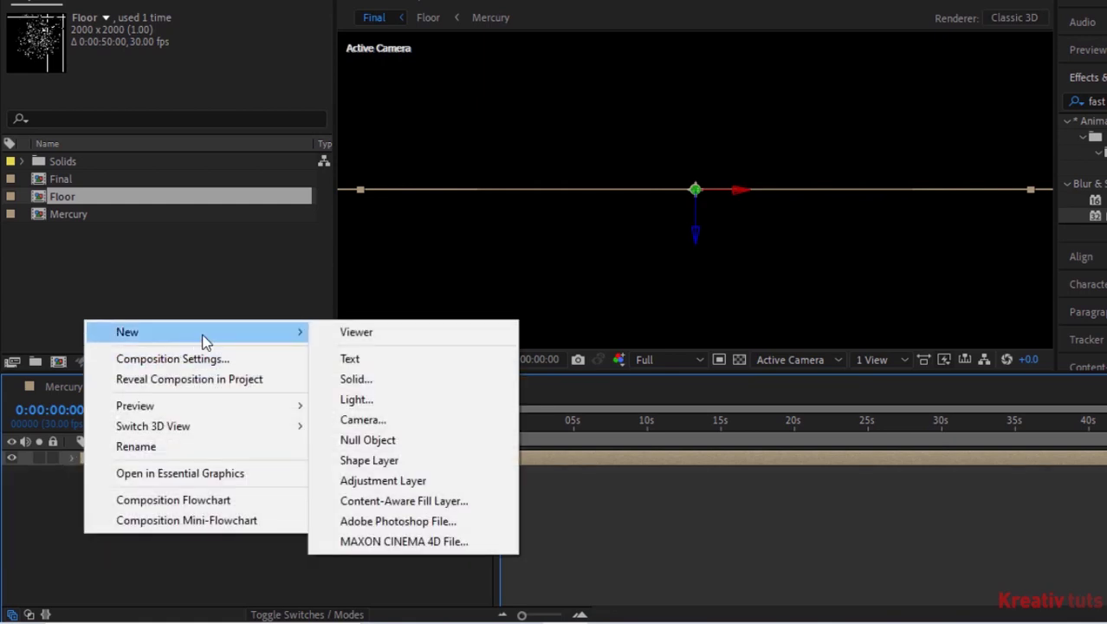
left_click(363, 420)
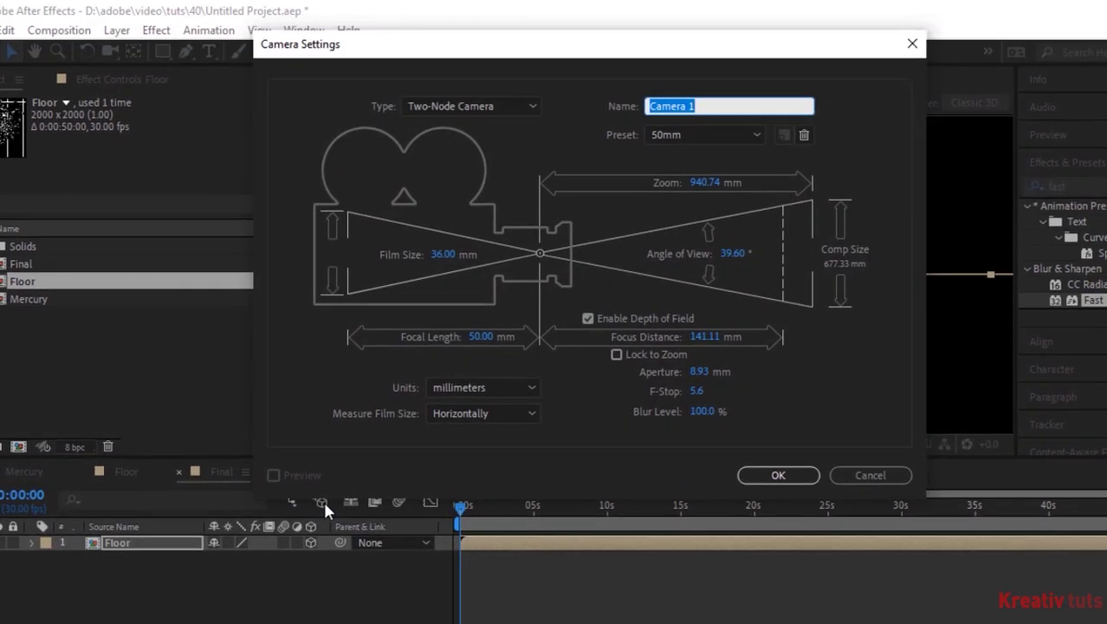
type("Cam")
key("Return")
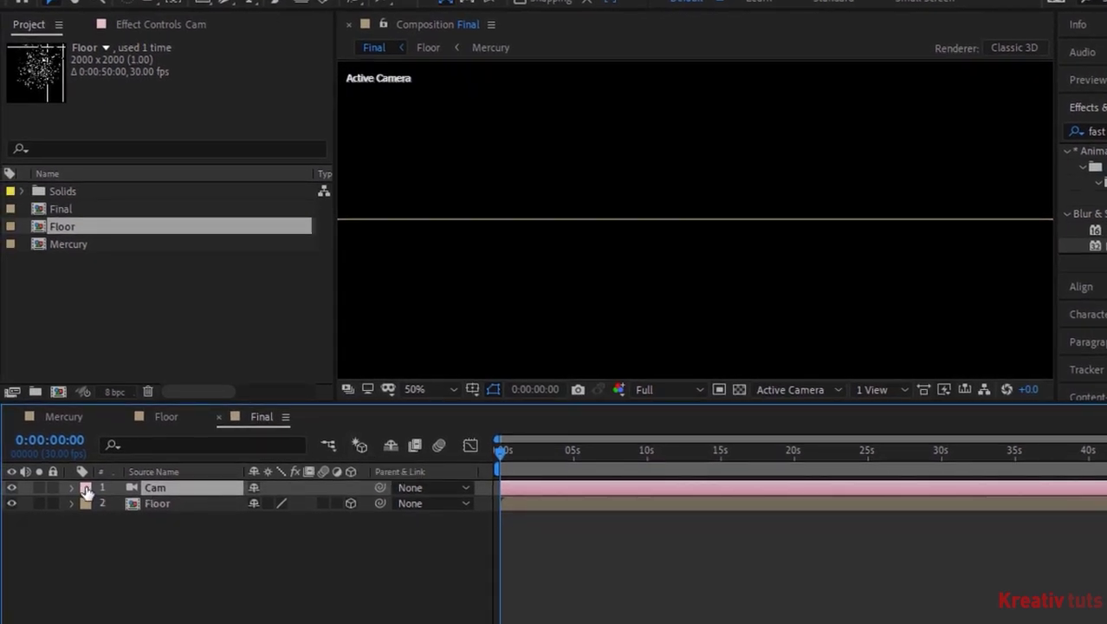
Add a null object, parent Cam to Null 5, and make Null 5 3D.
right_click(130, 530)
mouse_move(339, 369)
left_click(429, 472)
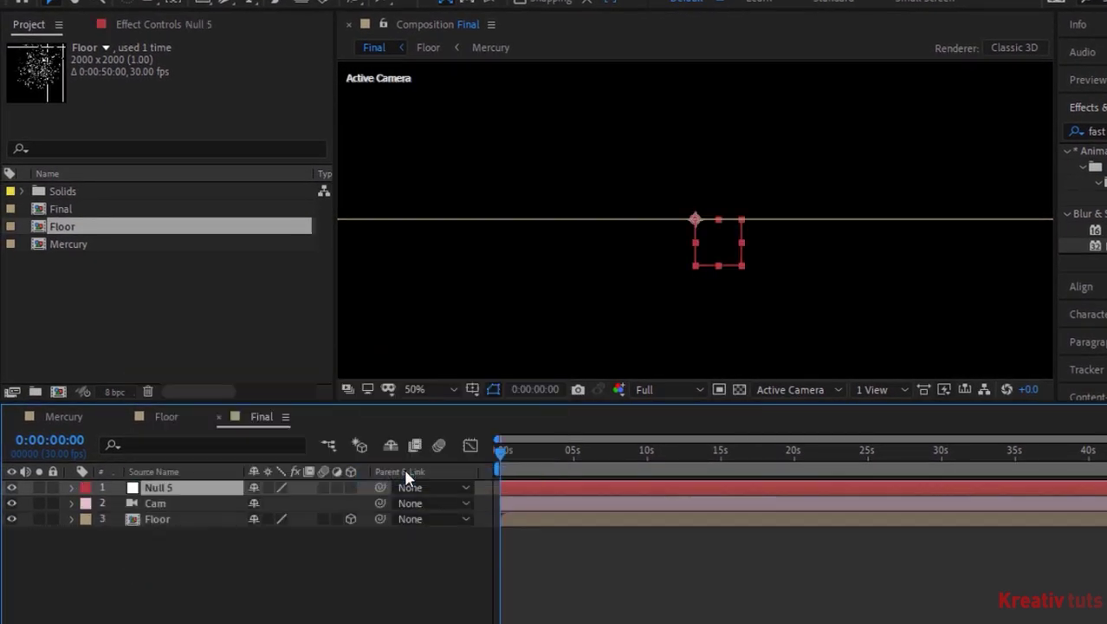
left_click_drag(380, 504, 208, 492)
left_click(73, 489)
left_click(351, 488)
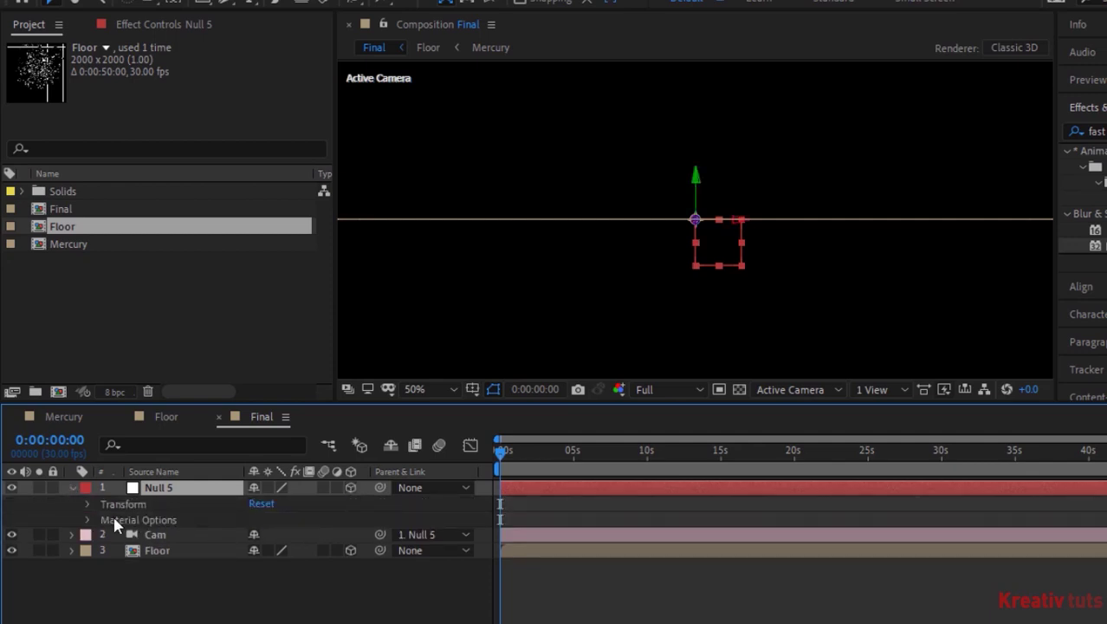
Try Null 5's Position Y at 720, then return it to 540.
left_click(89, 505)
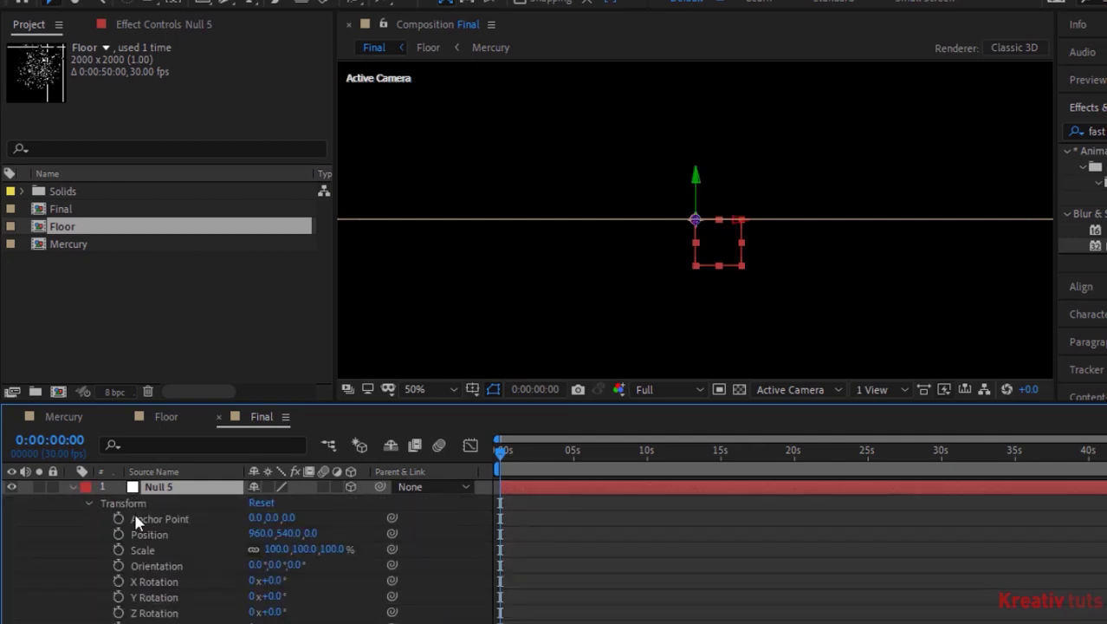
left_click(285, 533)
type("720")
key("Return")
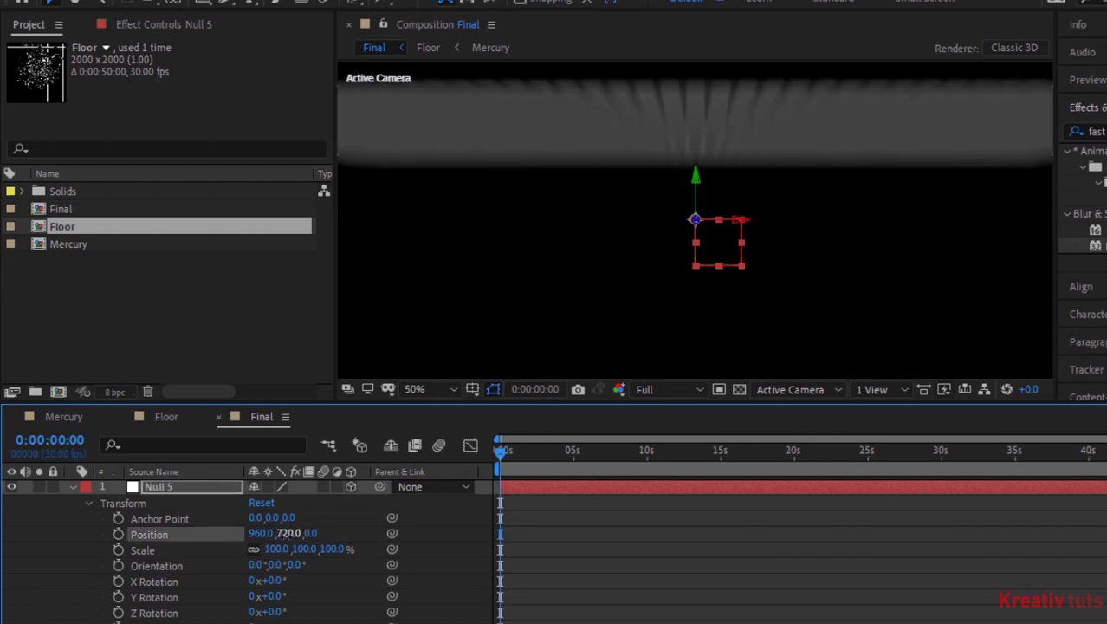
left_click(287, 534)
type("540")
key("Return")
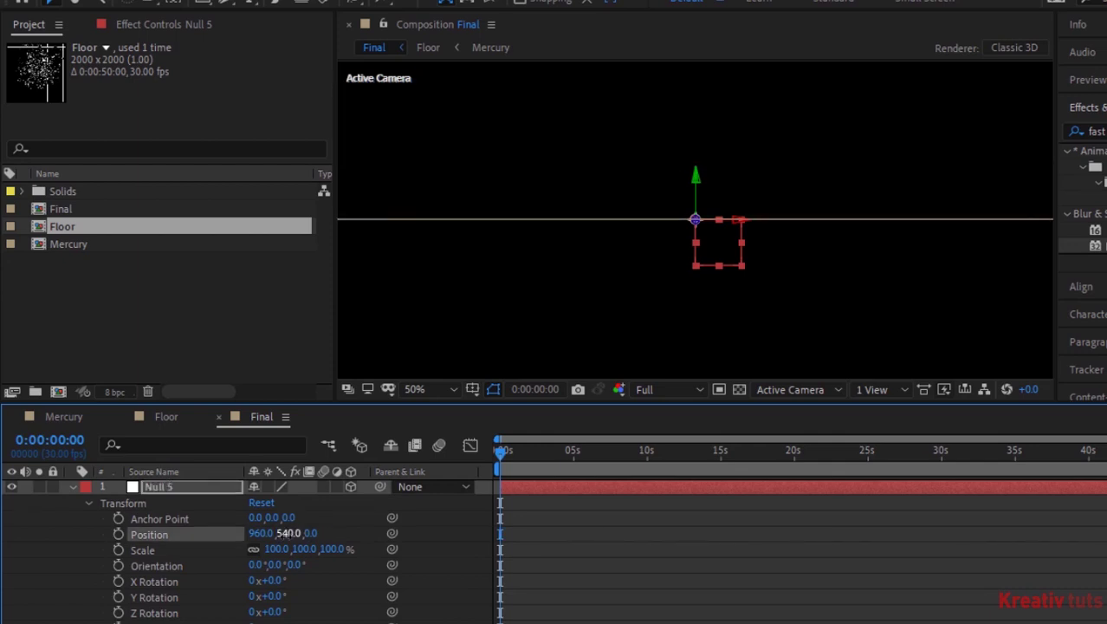
left_click(71, 487)
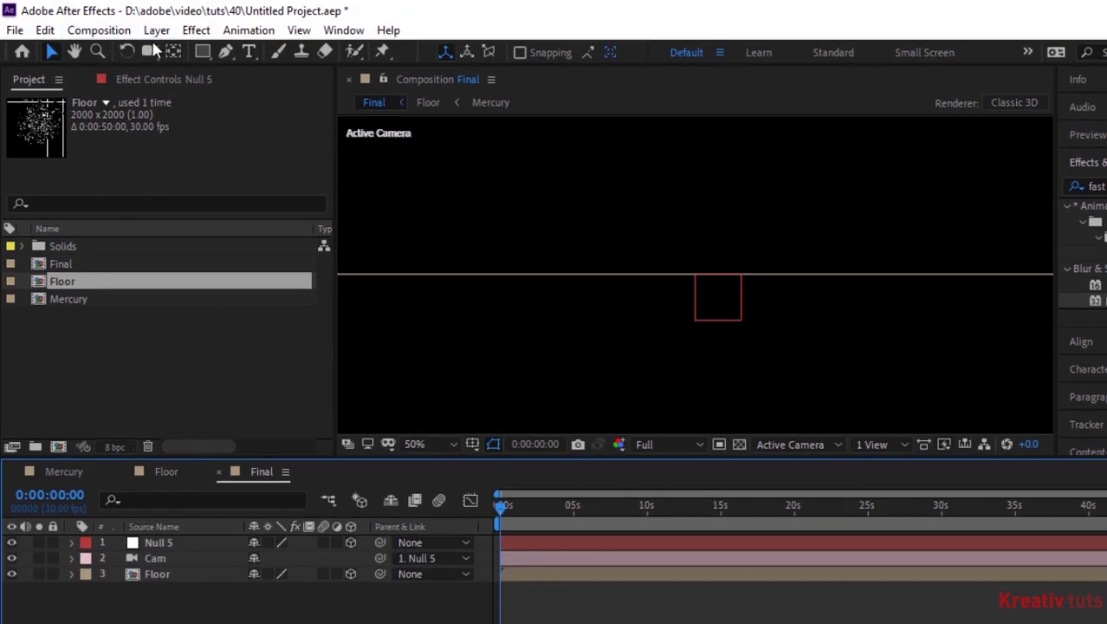
Orbit and pan the camera to look down on the grid floor, then go to 0:00:10:01.
left_click(150, 51)
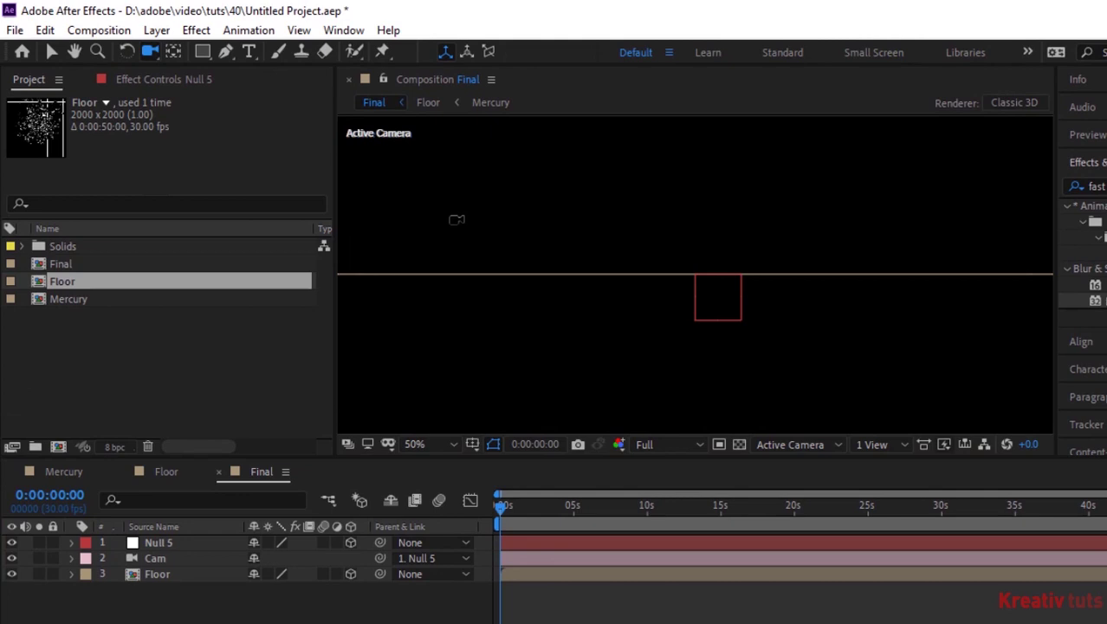
scroll(457, 219, "down", 2)
left_click_drag(579, 208, 585, 247)
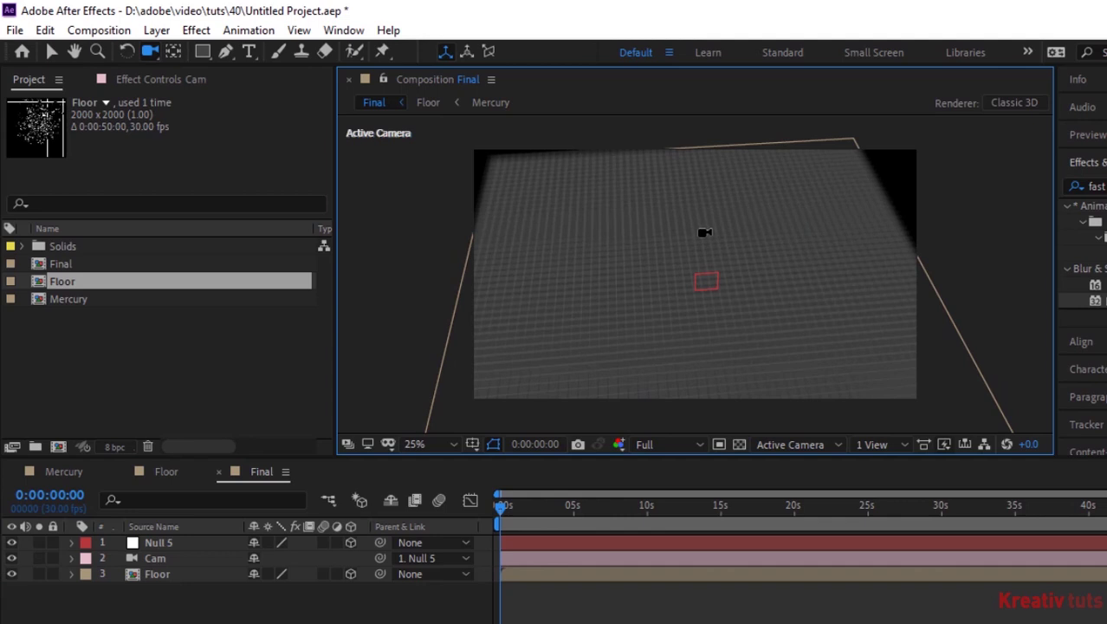
key("c")
left_click_drag(715, 263, 744, 198)
key("F2")
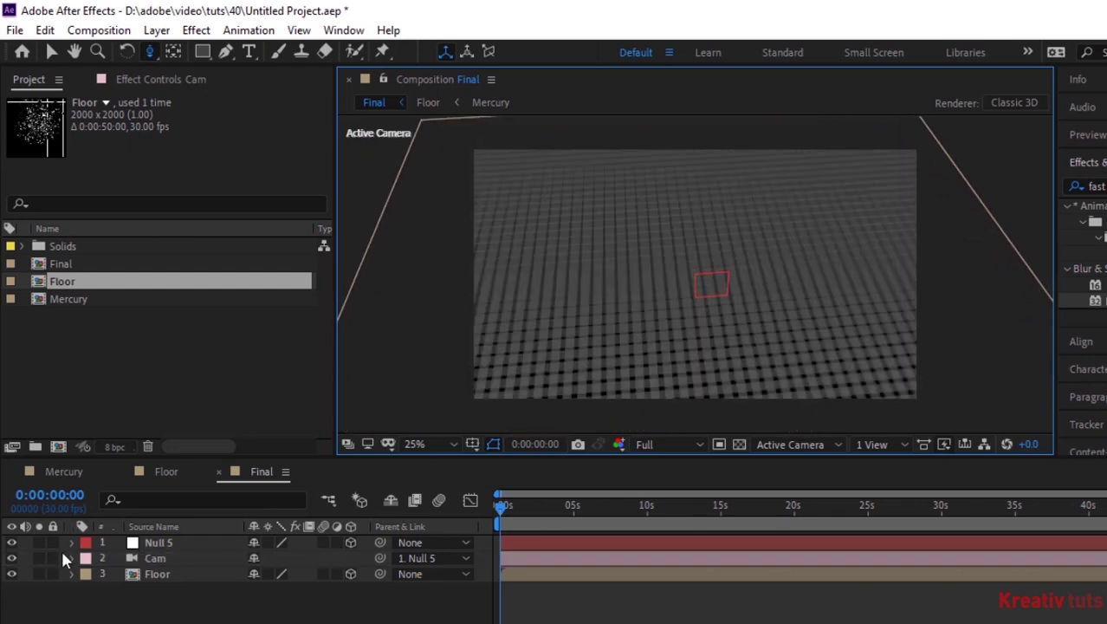
left_click(647, 505)
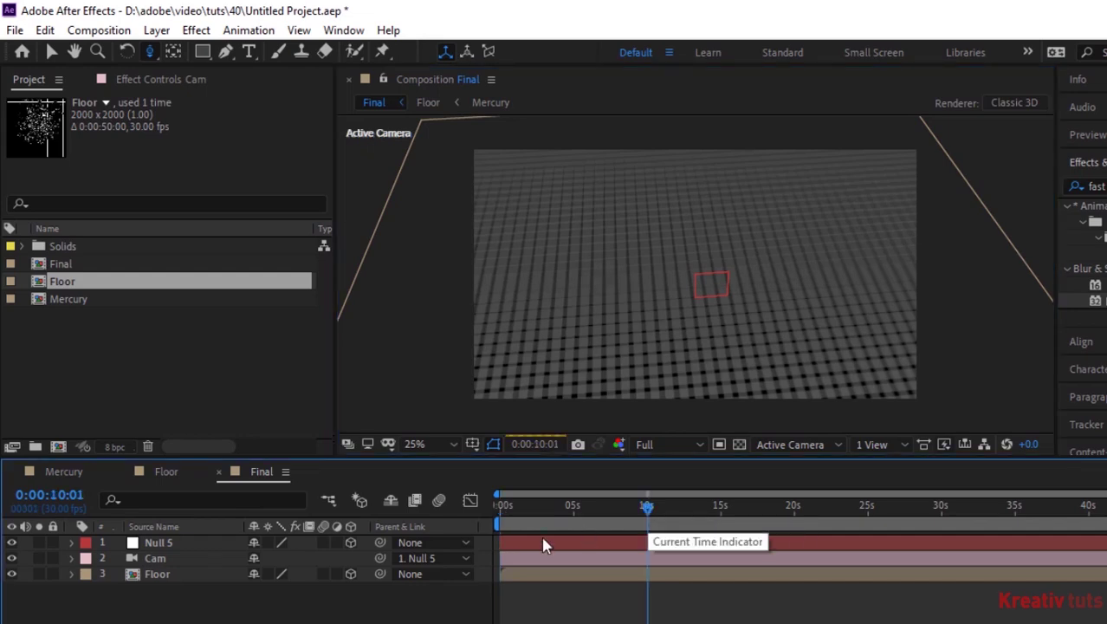
Add a wiggle(2,2) expression to Cam's Position.
left_click(72, 560)
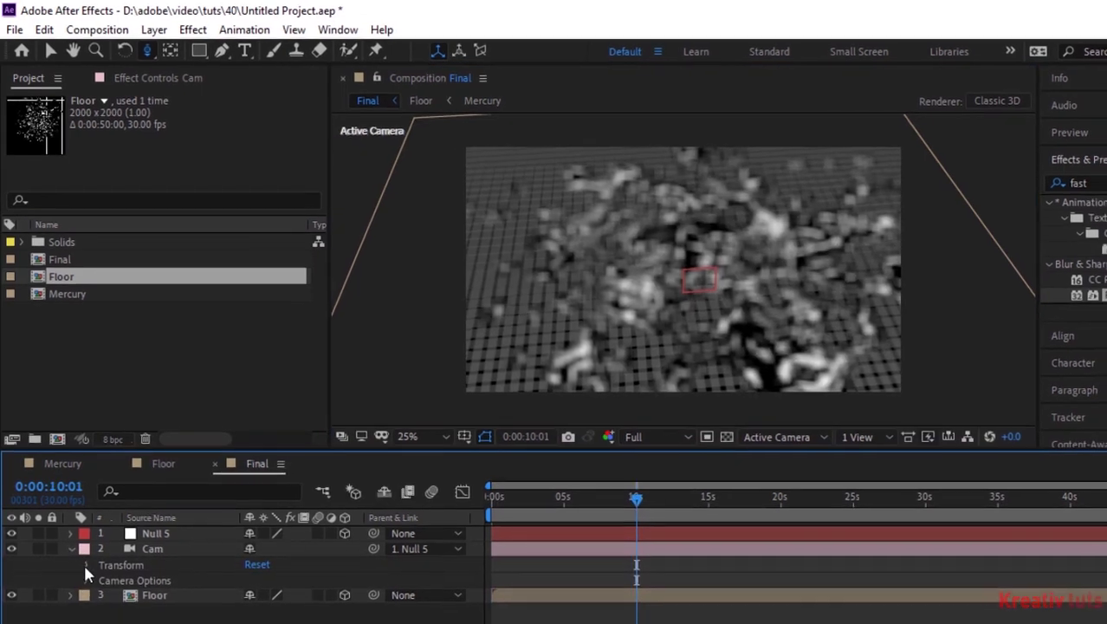
left_click(86, 575)
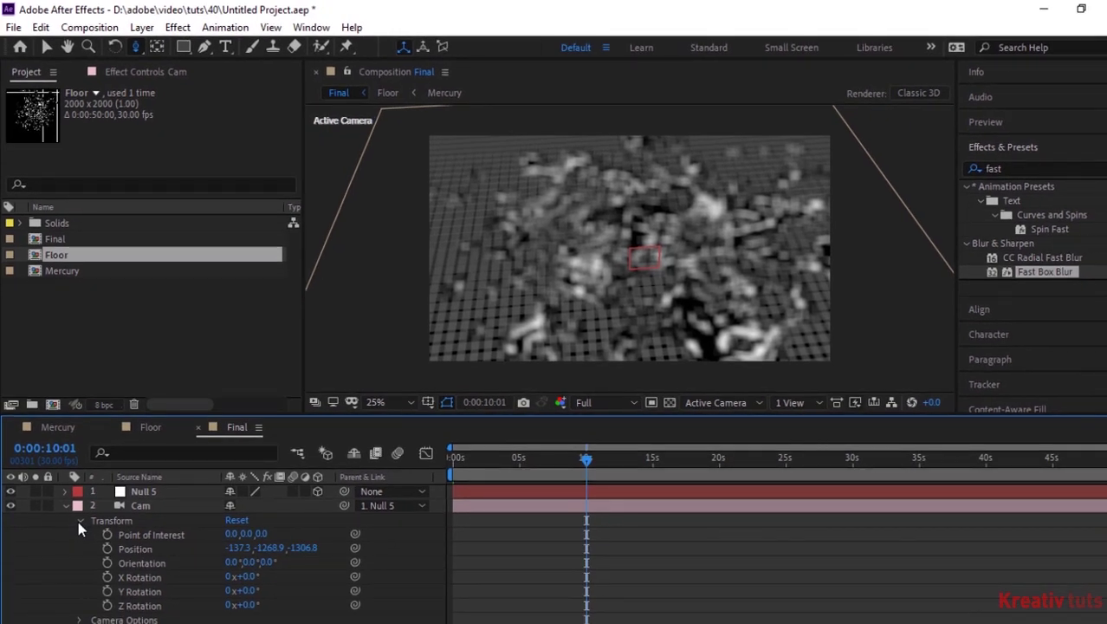
left_click(107, 550, "alt")
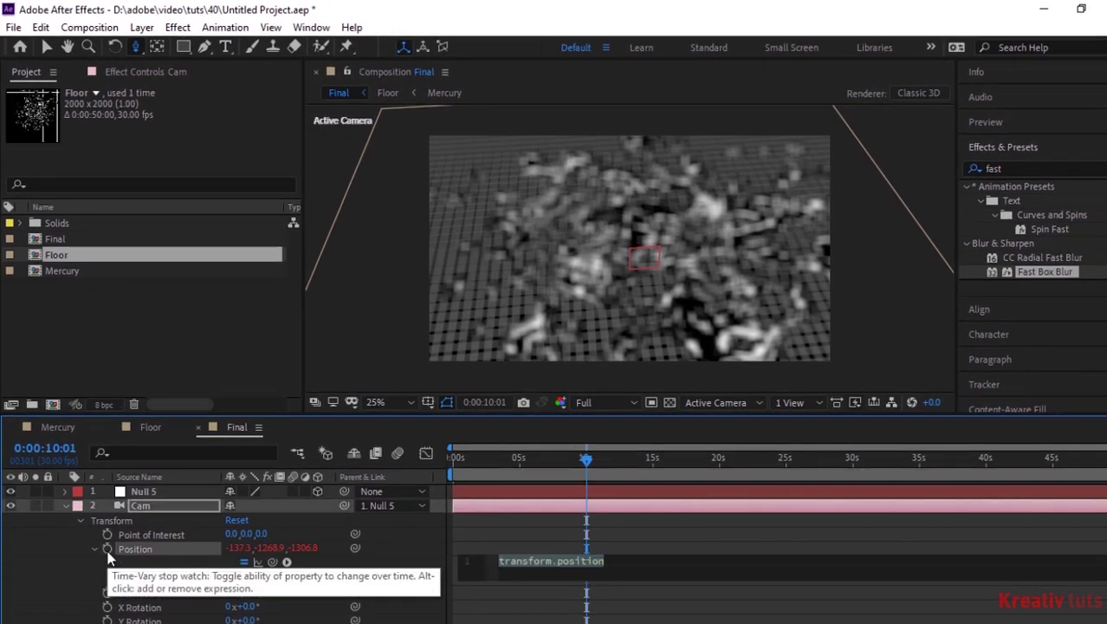
type("wigg")
key("Return")
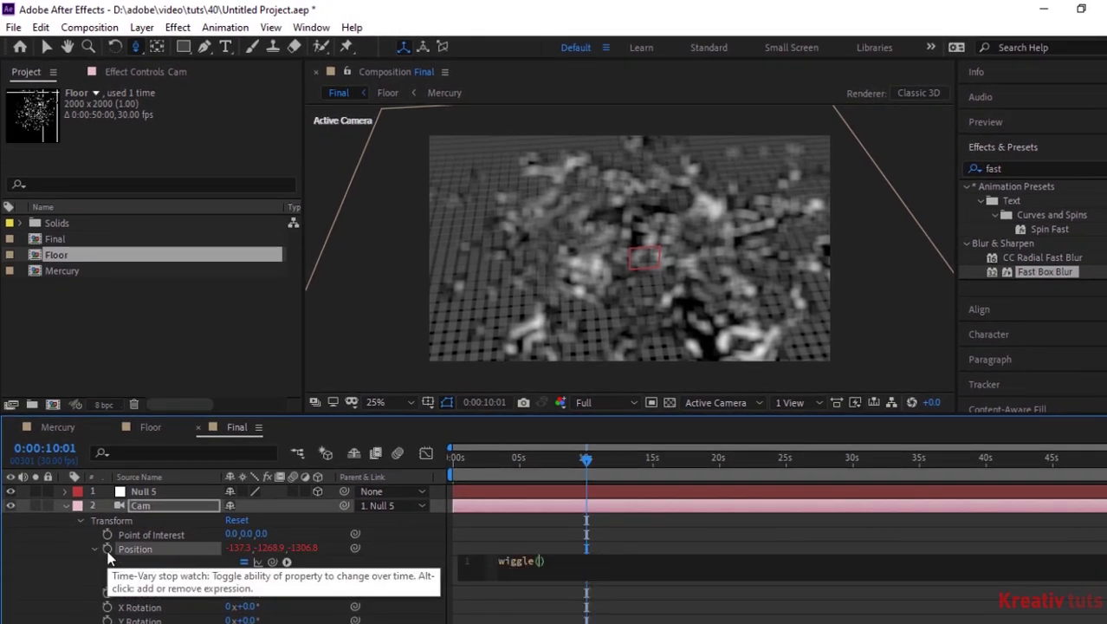
type("2,2")
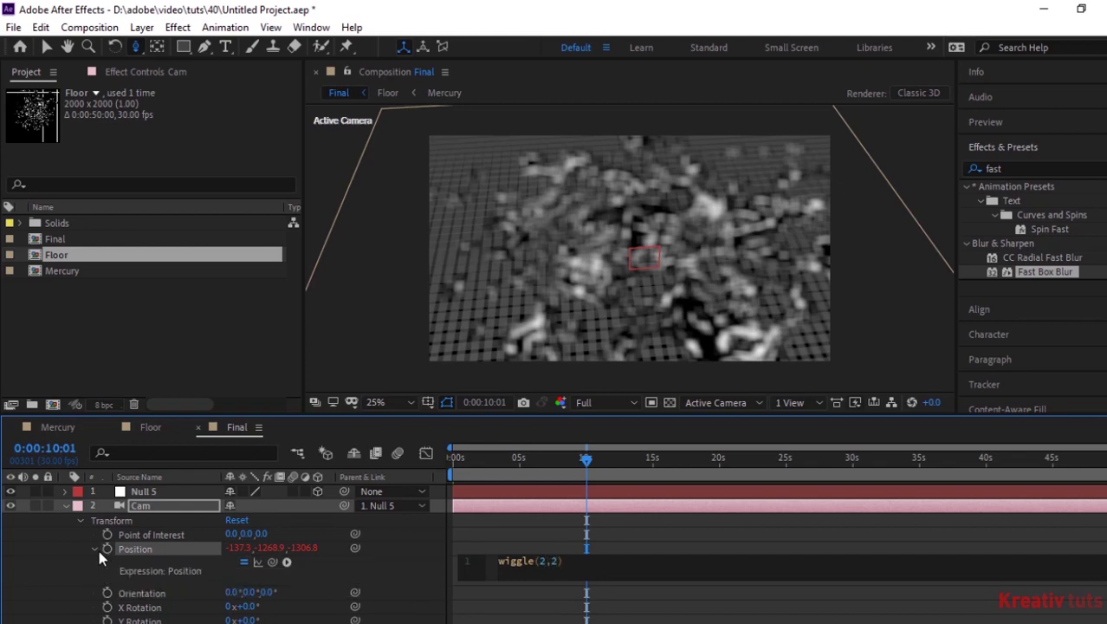
left_click(96, 550)
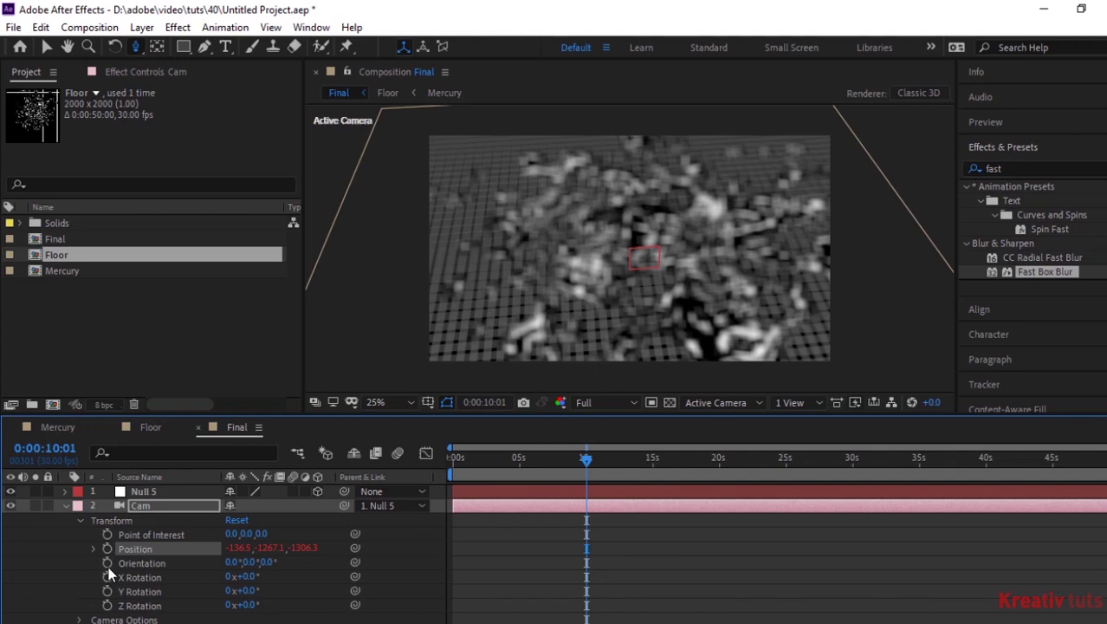
Start a wiggle() expression on Cam's Orientation.
left_click(108, 563, "alt")
type("wigg")
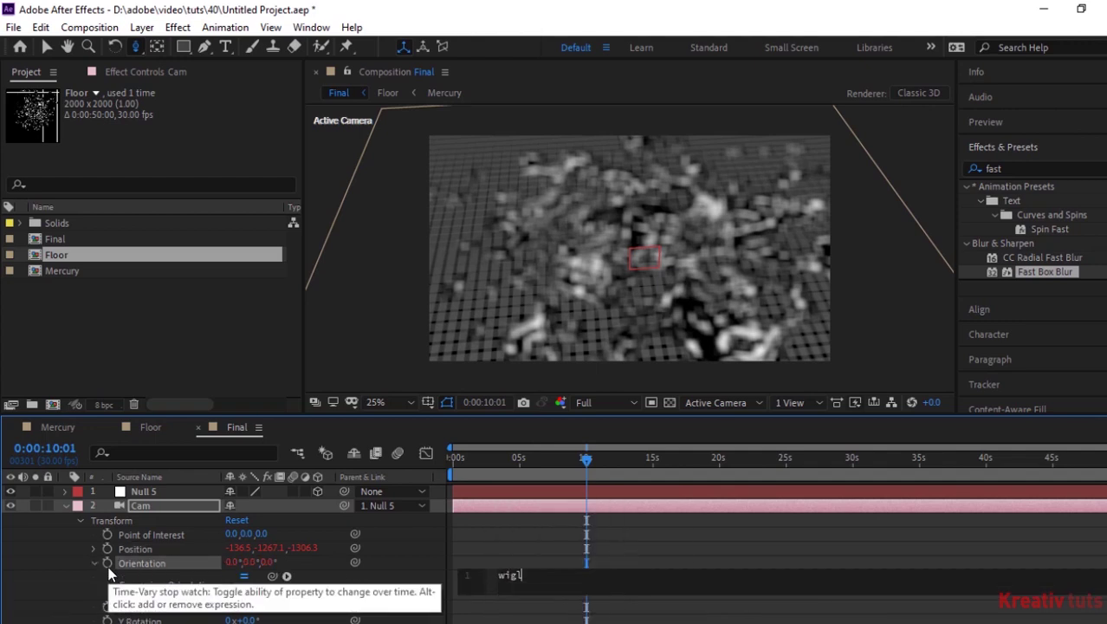
key("Return")
Finish Cam's Orientation expression as wiggle(2,.6) and collapse its transform group.
type("2,.6")
left_click(95, 570)
left_click(80, 520)
Set Cam's Focus Distance to 2666.7 and Aperture to 100 pixels.
left_click(80, 535)
scroll(173, 546, "down", 2)
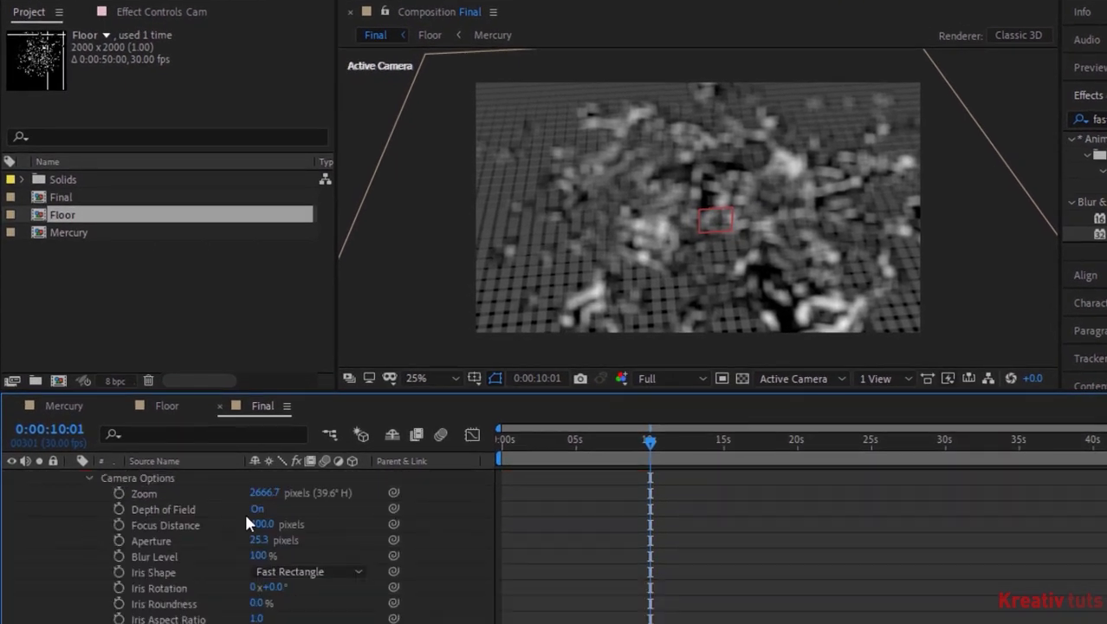
left_click(260, 525)
type("2666.7")
key("Return")
left_click(259, 541)
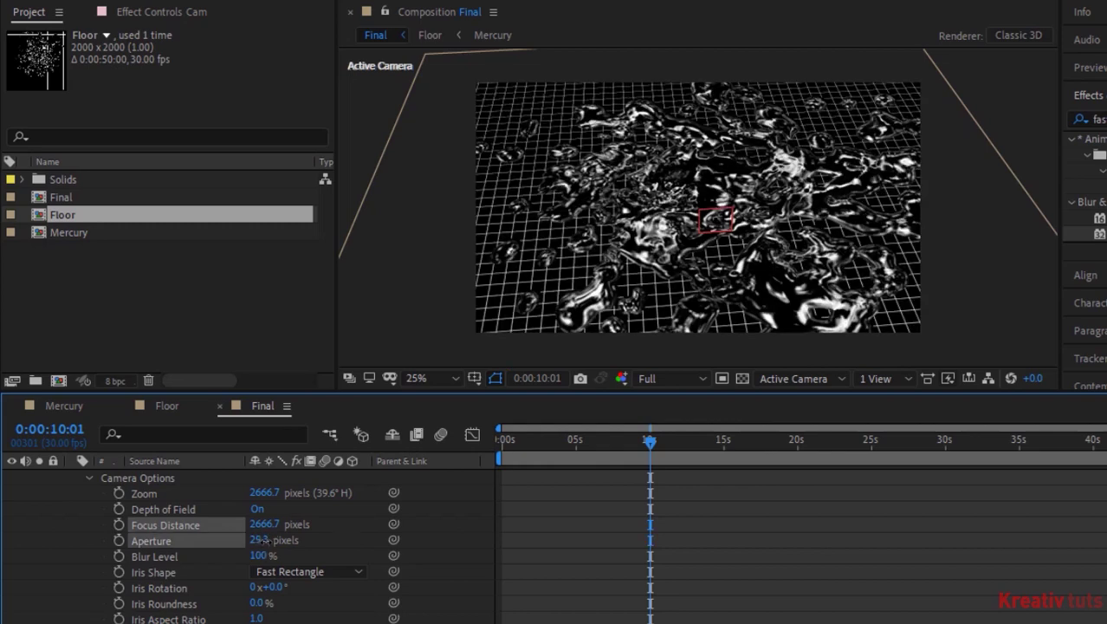
type("100")
key("Return")
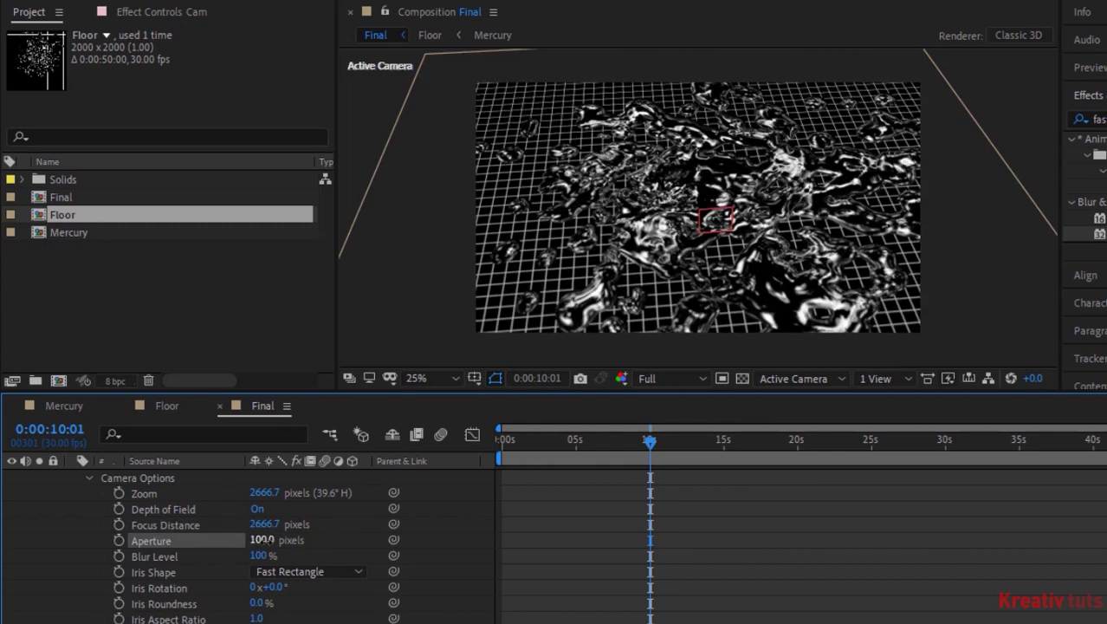
Test Aperture values 400, 250 and 200, then settle back on 100.
left_click(264, 540)
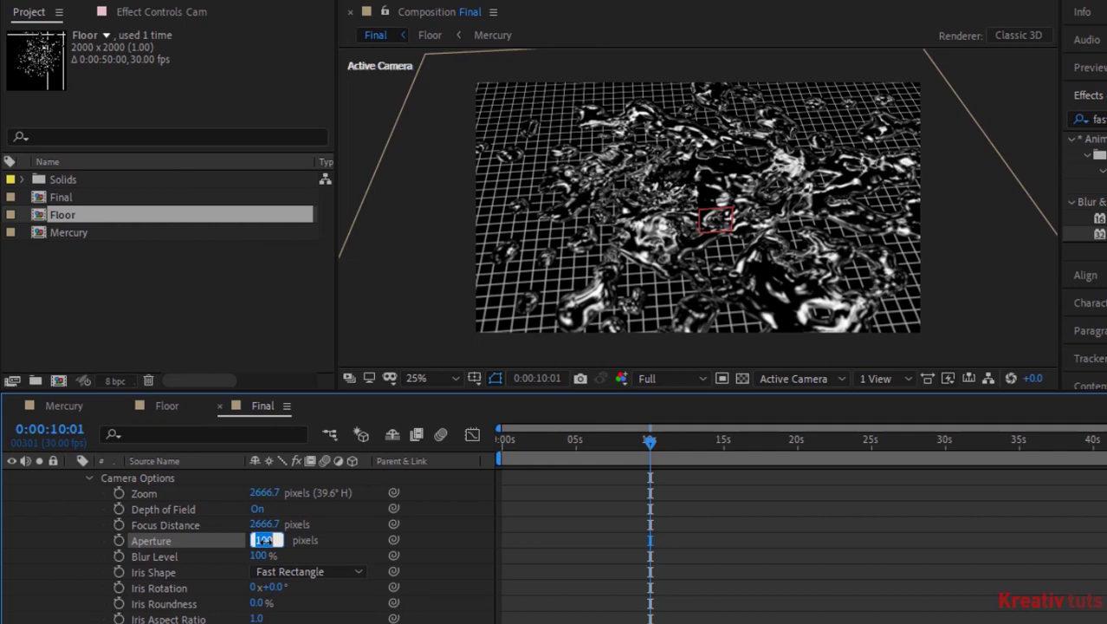
type("400")
key("Return")
left_click(265, 526)
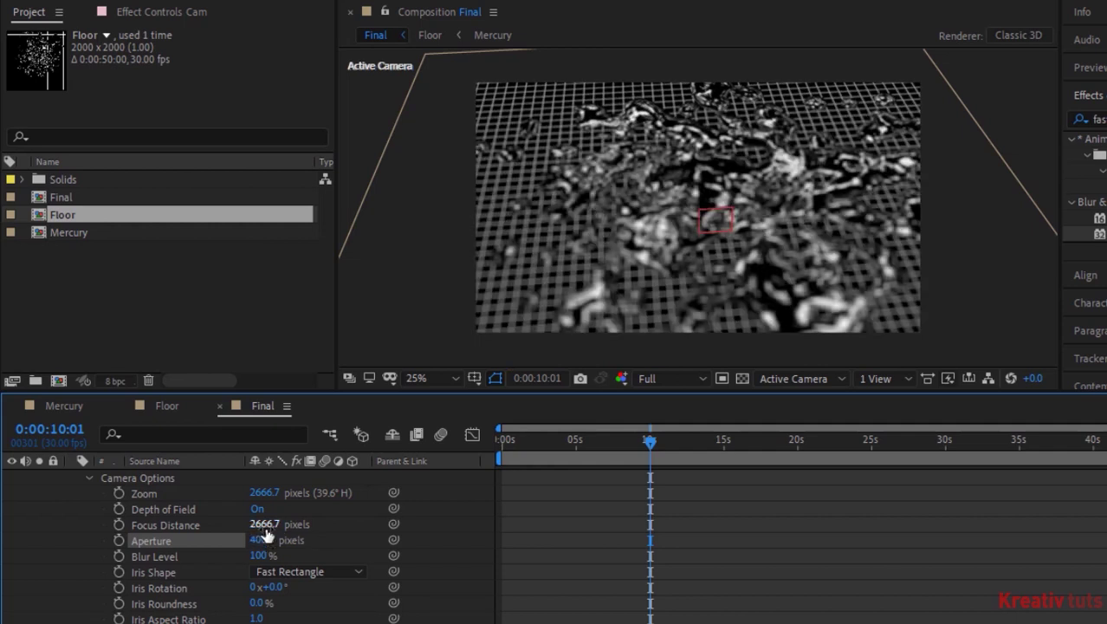
left_click(262, 540)
type("250")
key("Return")
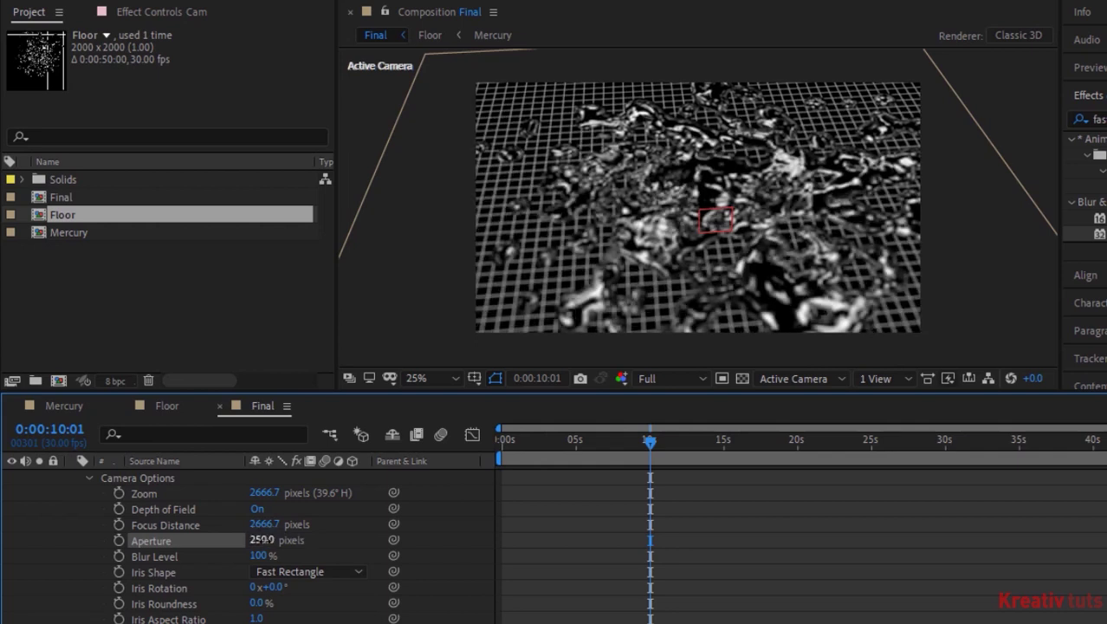
left_click(263, 540)
type("200")
key("Return")
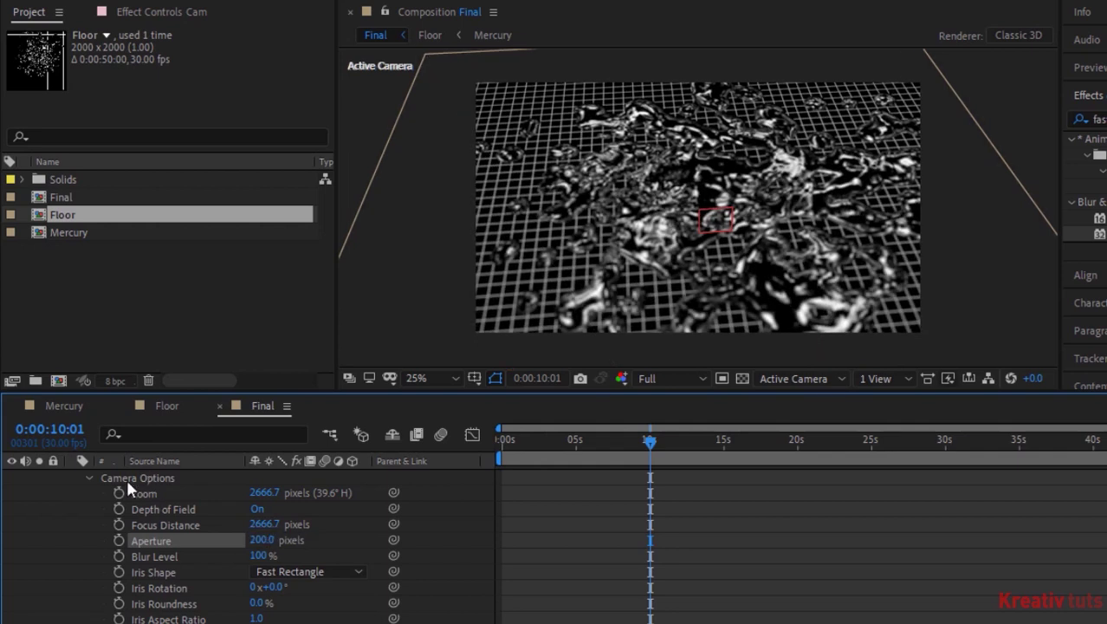
left_click(262, 540)
type("100")
key("Return")
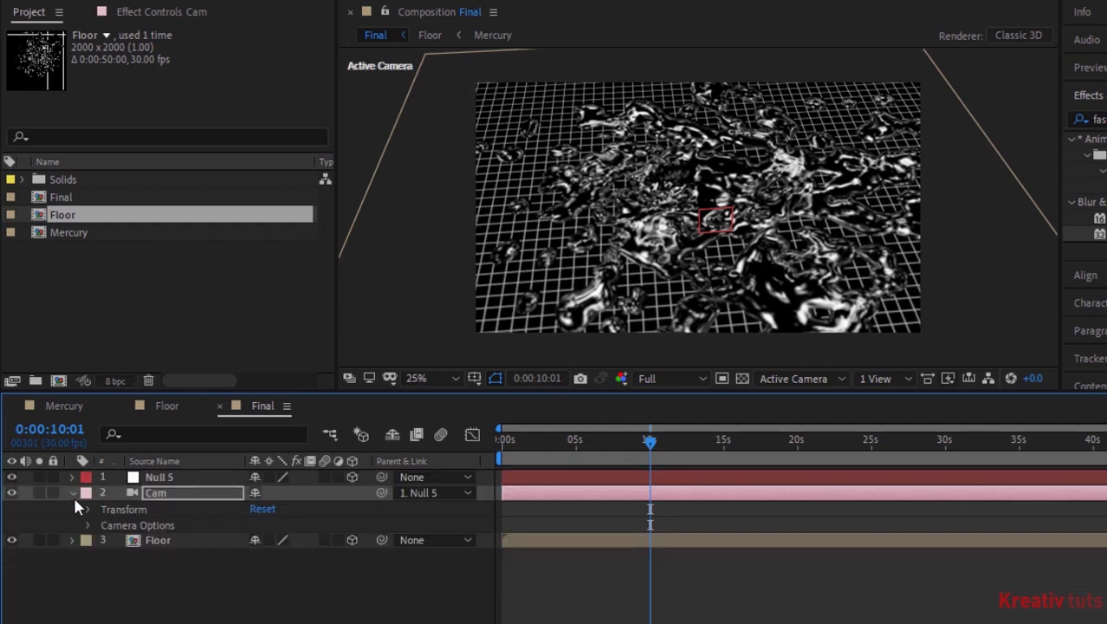
Keyframe Null 5's Y Rotation from 0° at the start to 1x+0° at the comp's end.
left_click(73, 493)
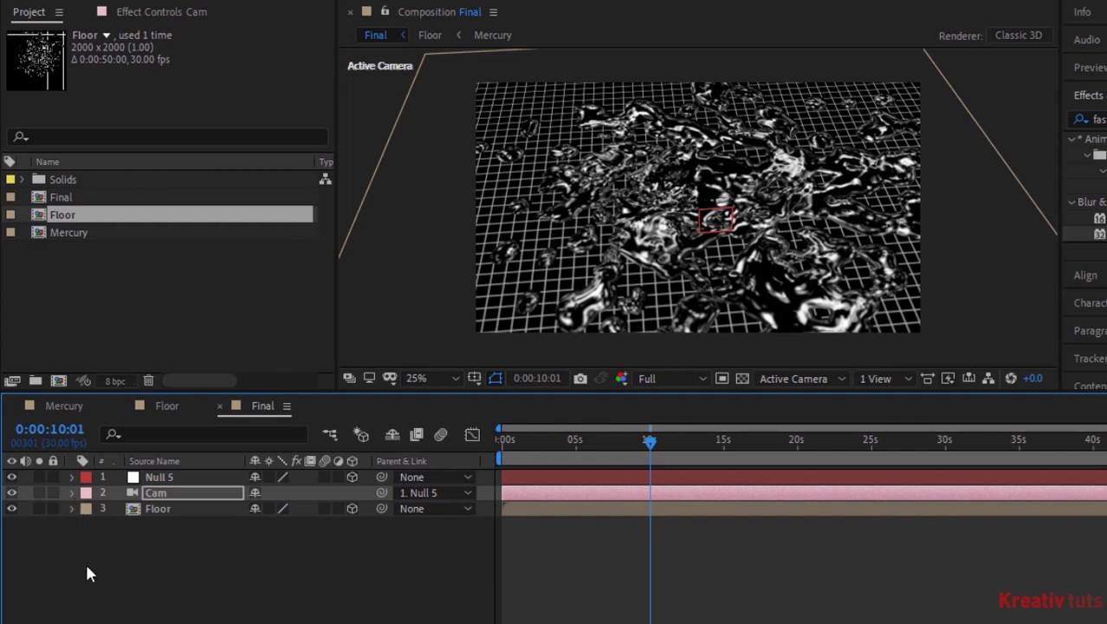
left_click(84, 564)
left_click(72, 479)
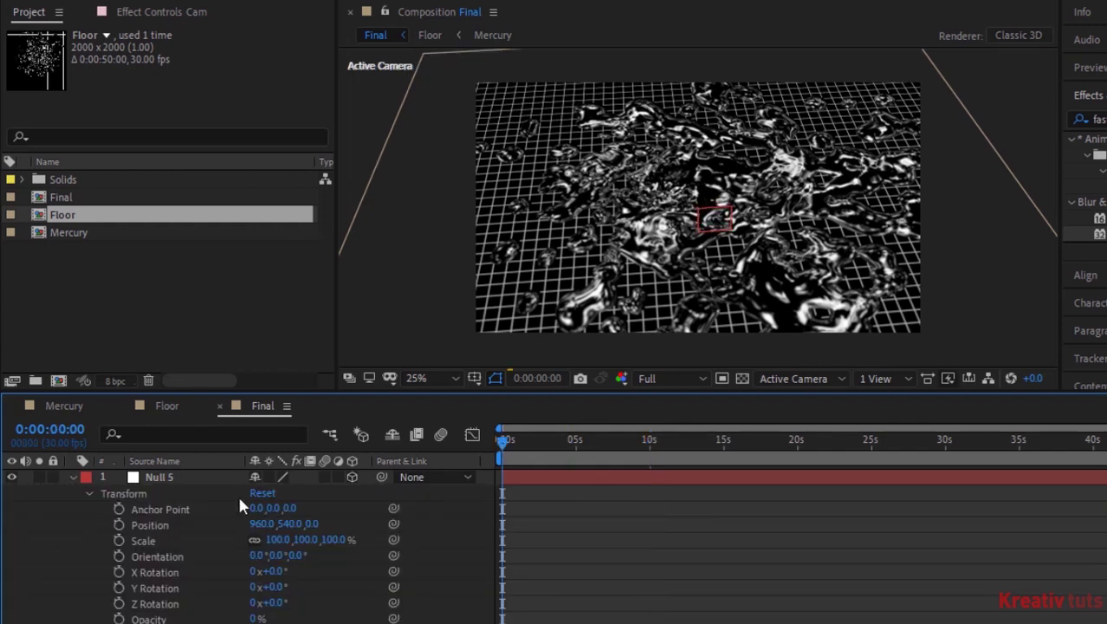
key("Home")
left_click(119, 587)
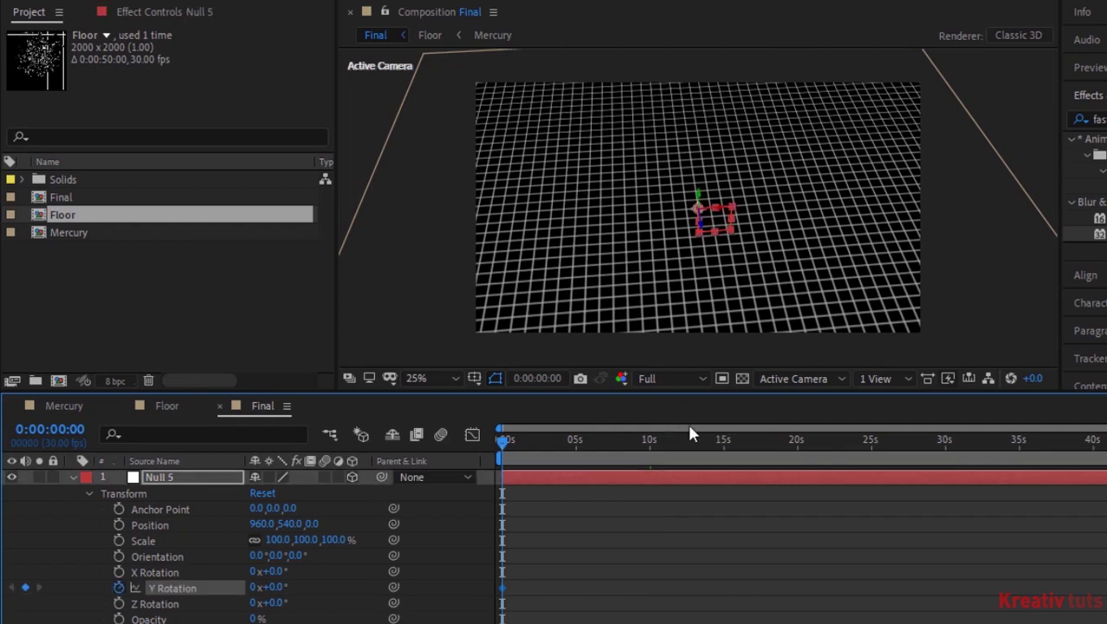
key("End")
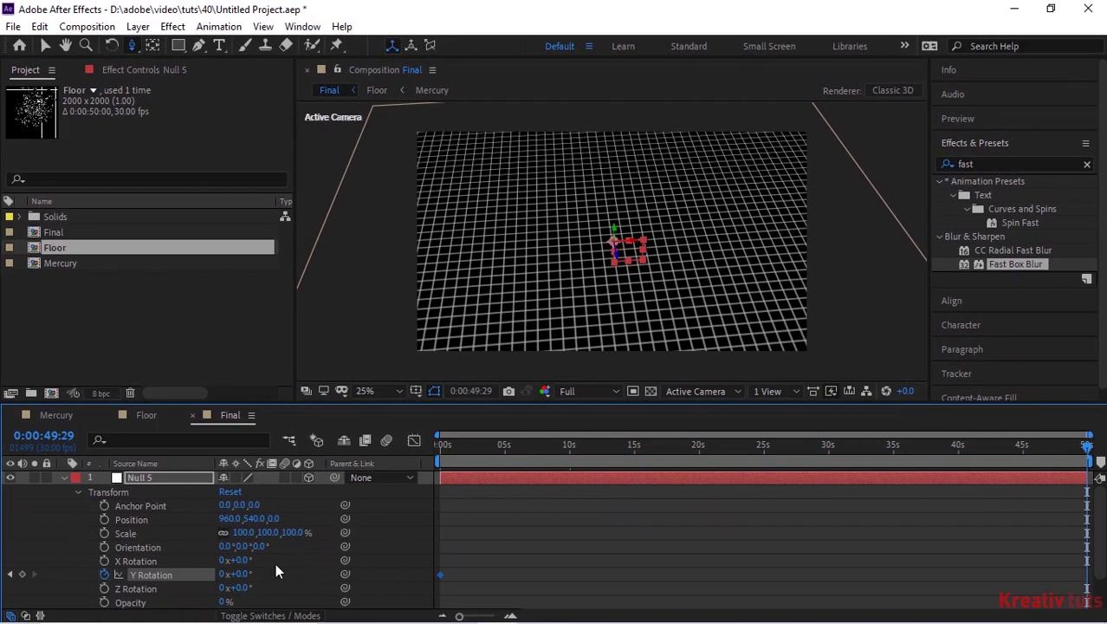
left_click(224, 574)
type("1")
key("Return")
left_click(572, 442)
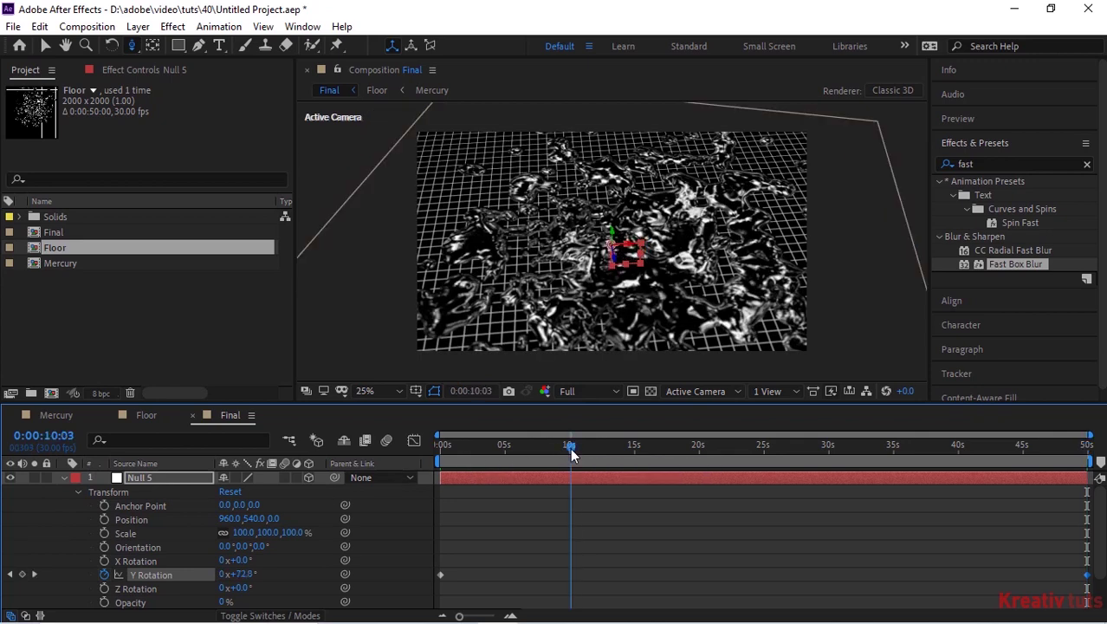
left_click(65, 476)
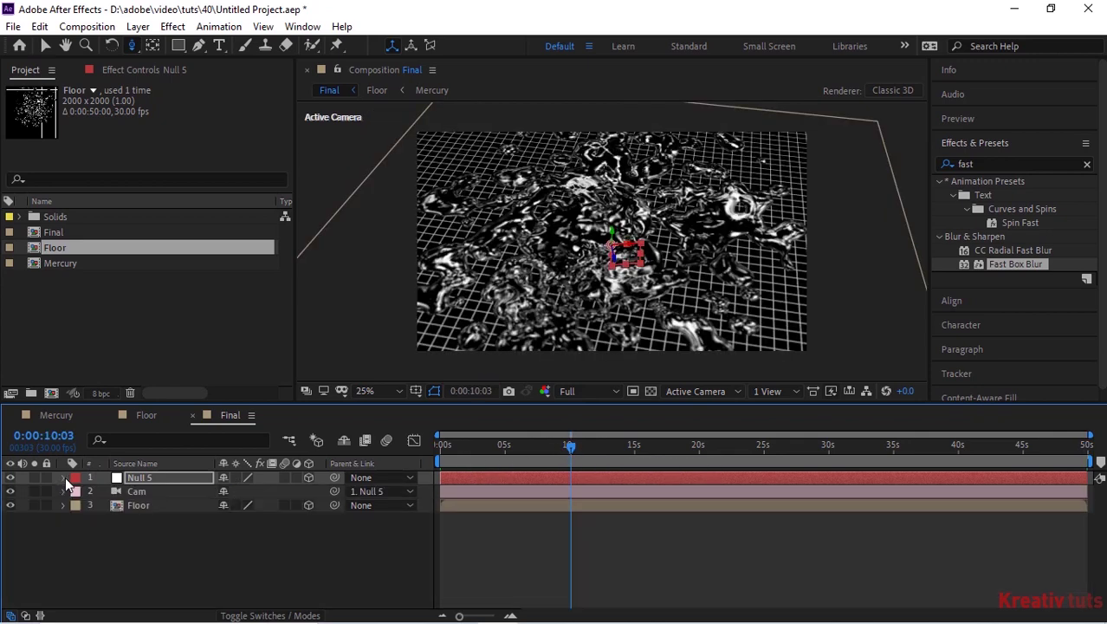
Add a new point light named 'Light' to the Final comp.
left_click(94, 550)
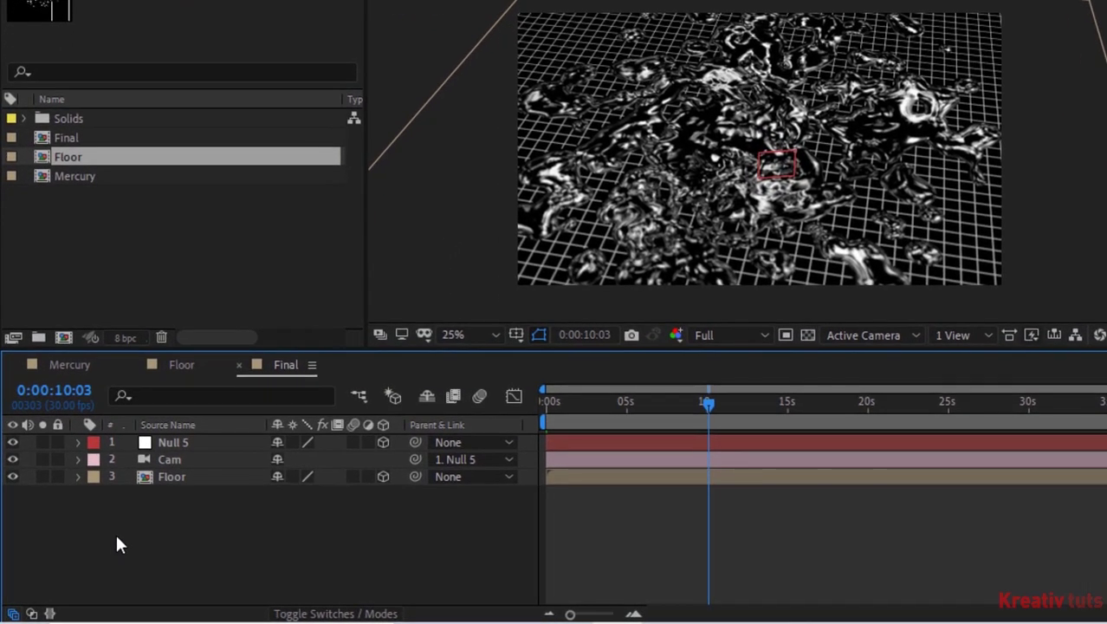
right_click(118, 539)
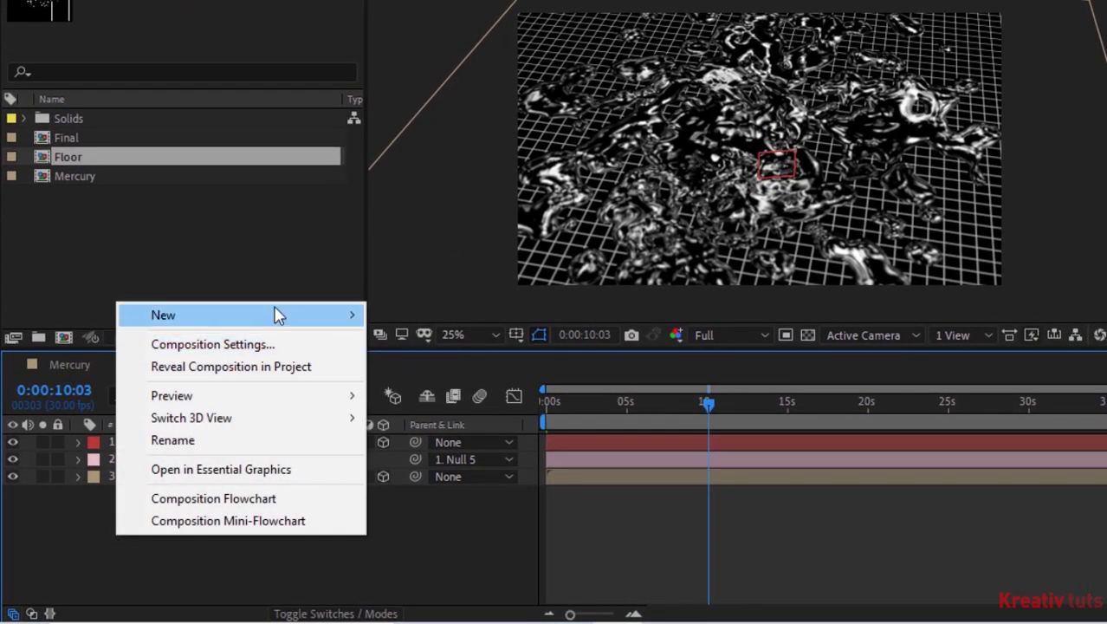
mouse_move(331, 315)
left_click(434, 389)
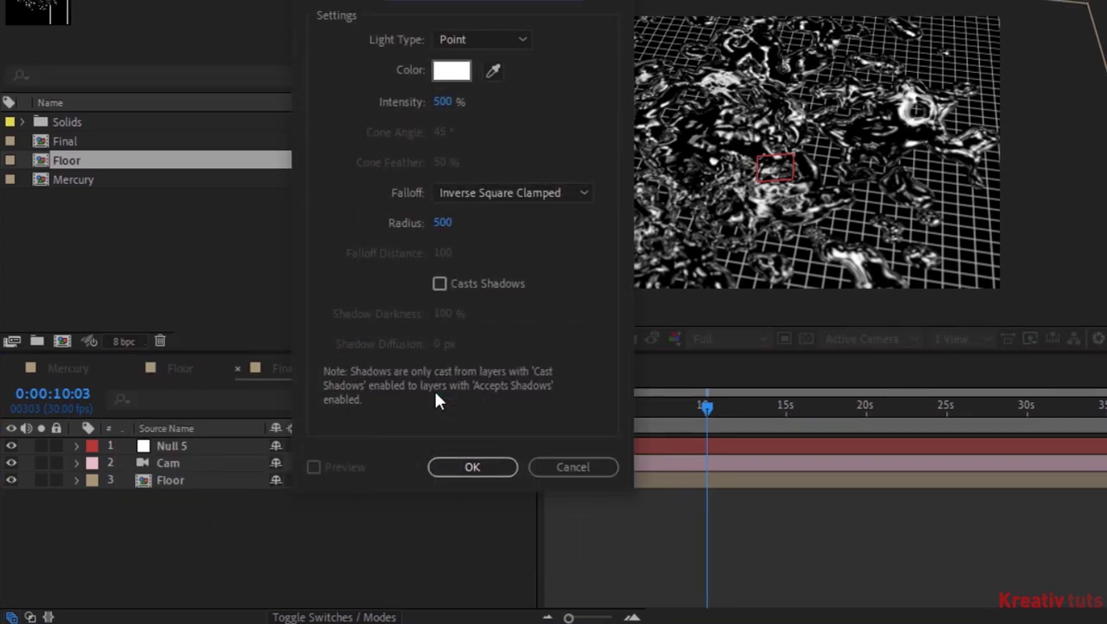
type("Ligh")
type("t")
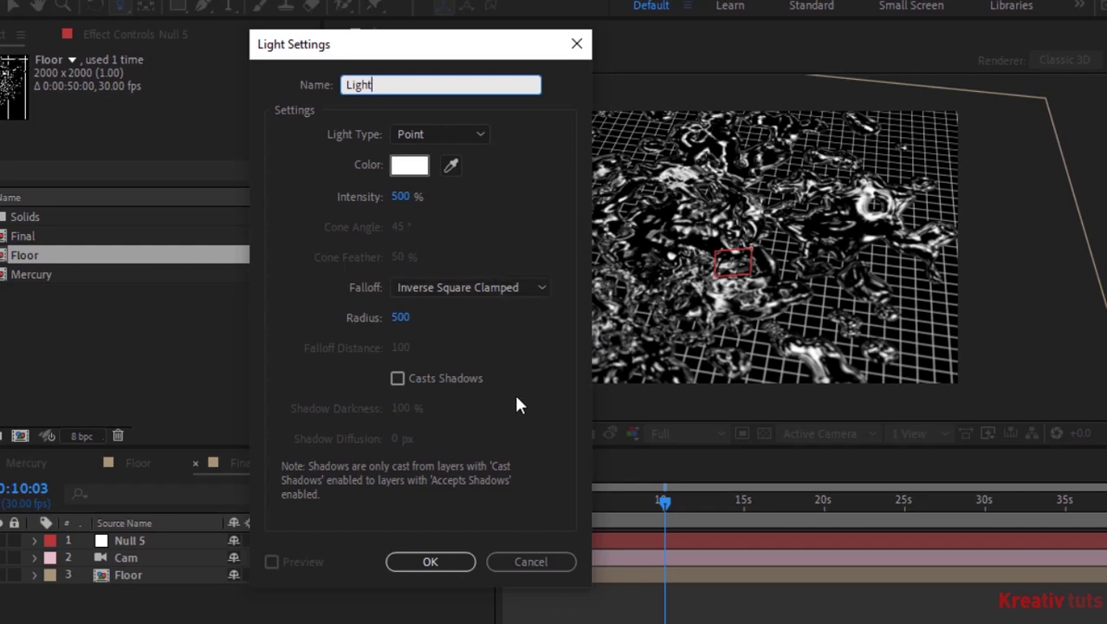
left_click(438, 562)
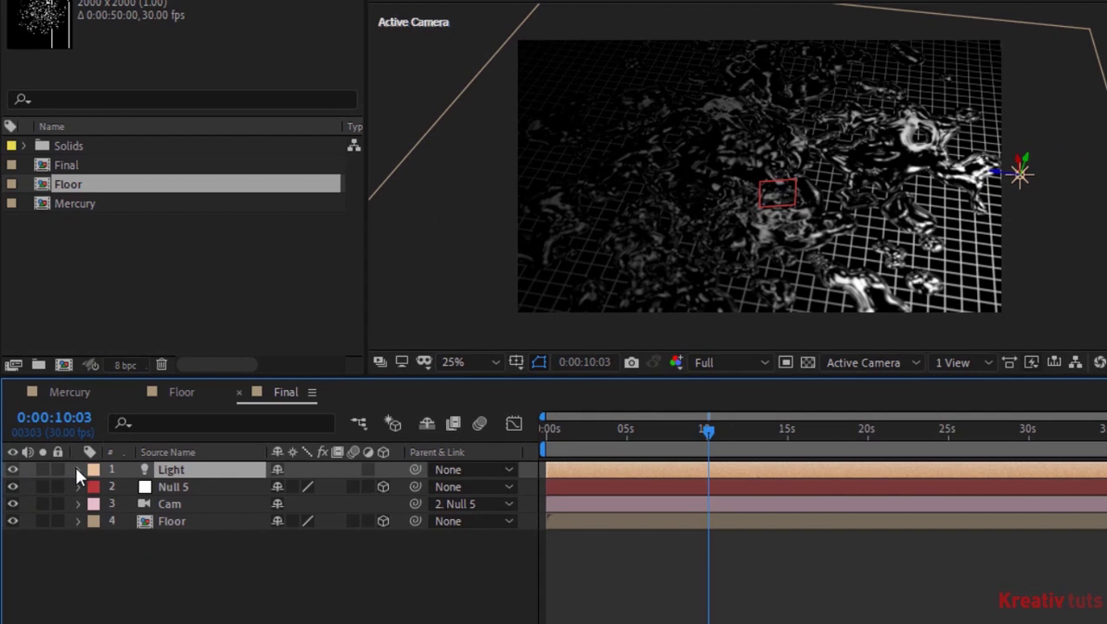
Set the light's Position to 880, 460, 0 and collapse the layer.
left_click(78, 469)
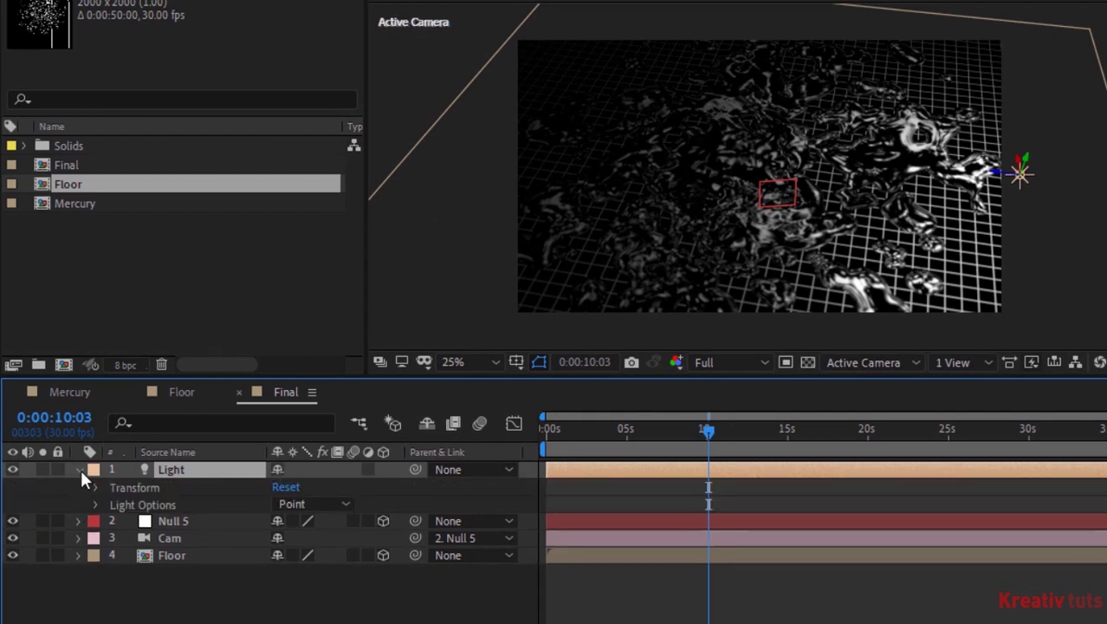
left_click(95, 488)
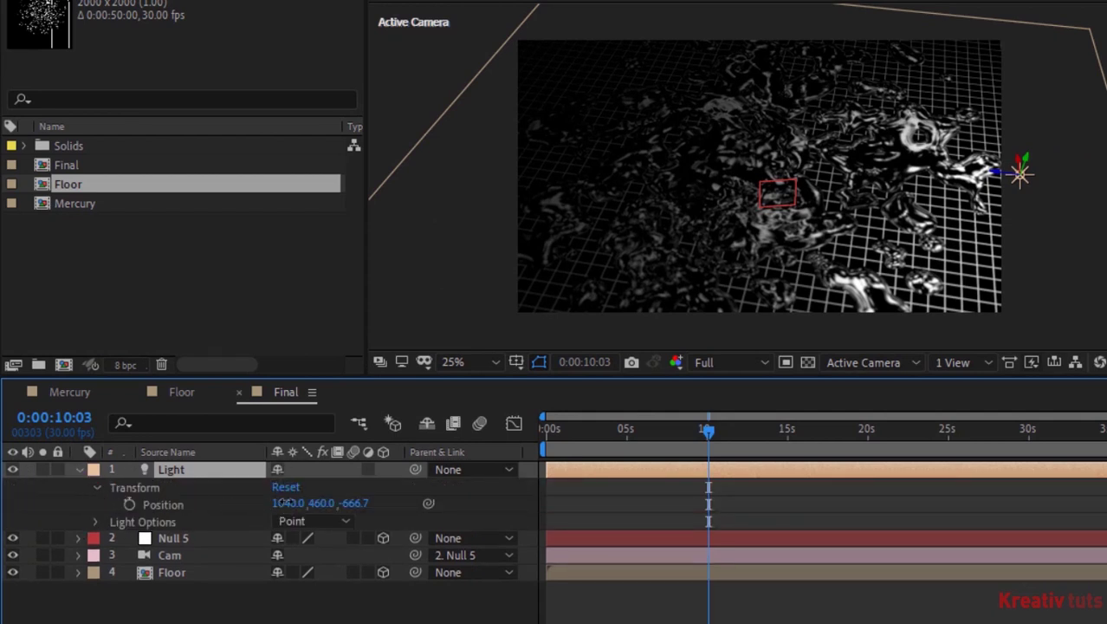
left_click(279, 504)
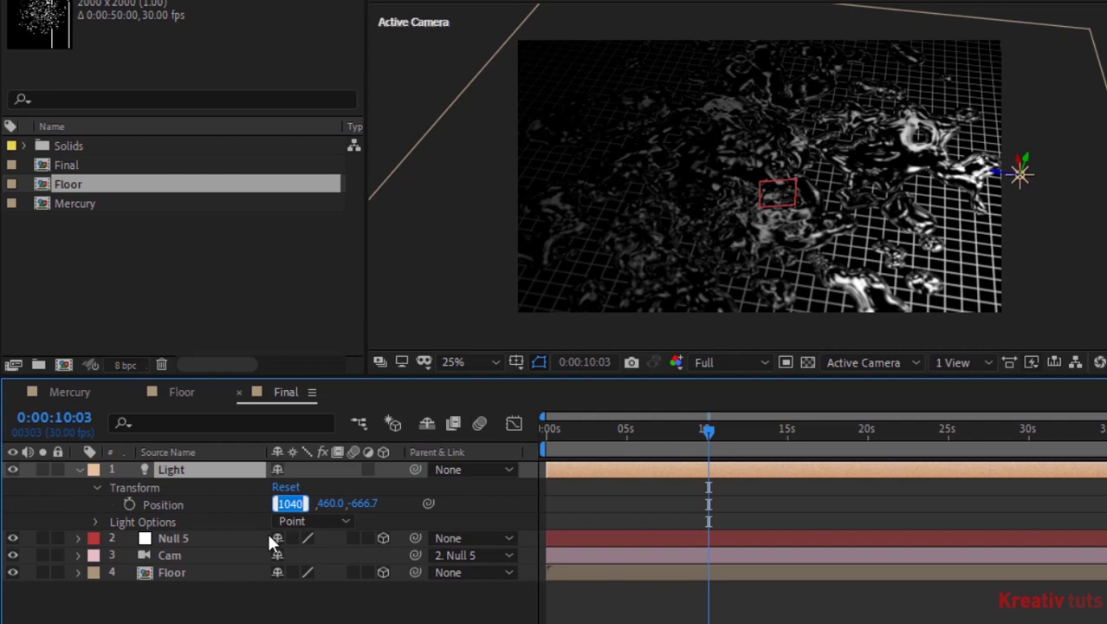
type("880")
key("Tab")
type("460")
key("Tab")
type("0")
key("Return")
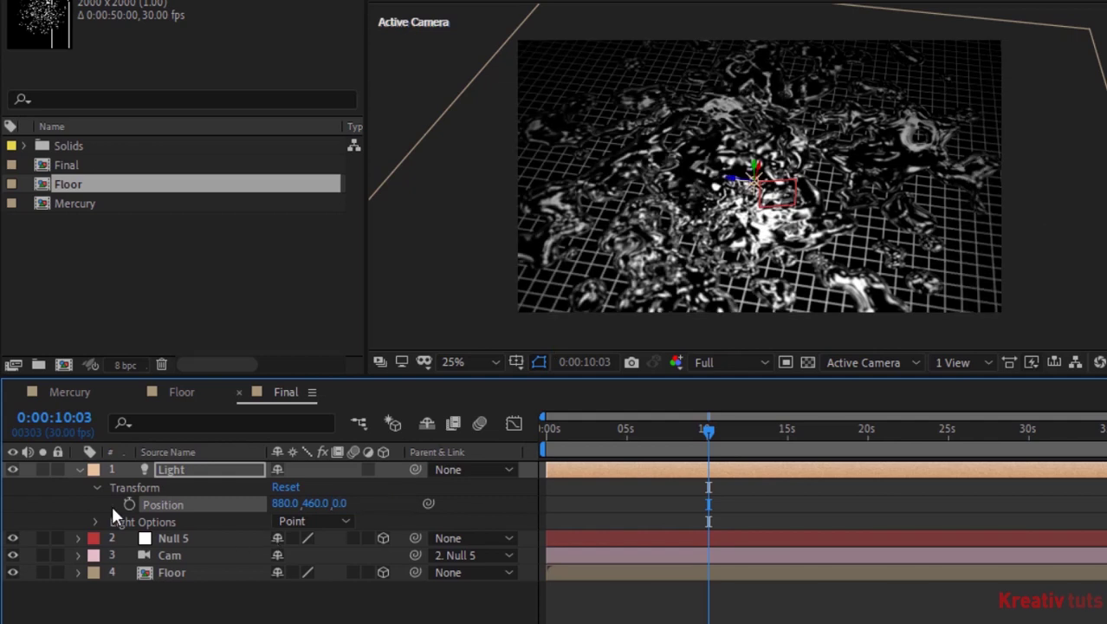
left_click(95, 515)
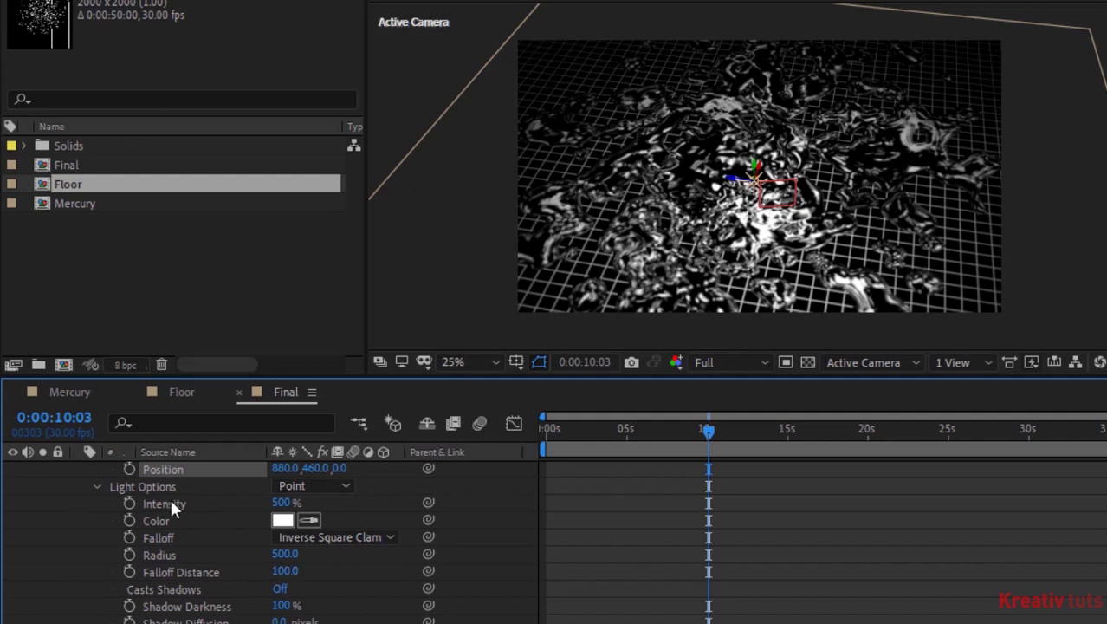
left_click(96, 486)
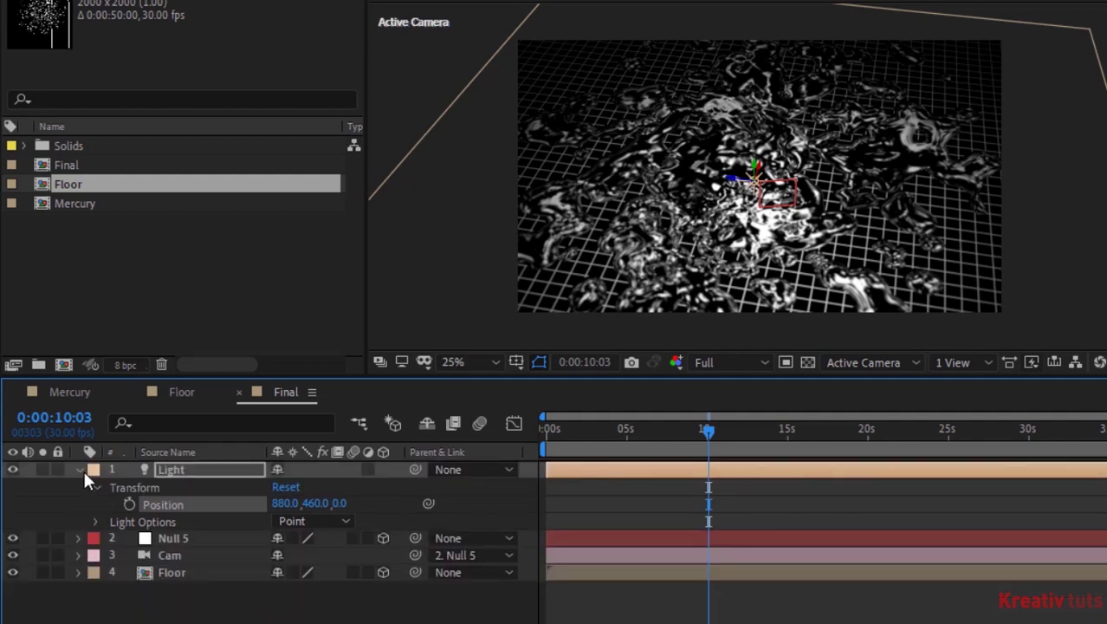
left_click(81, 469)
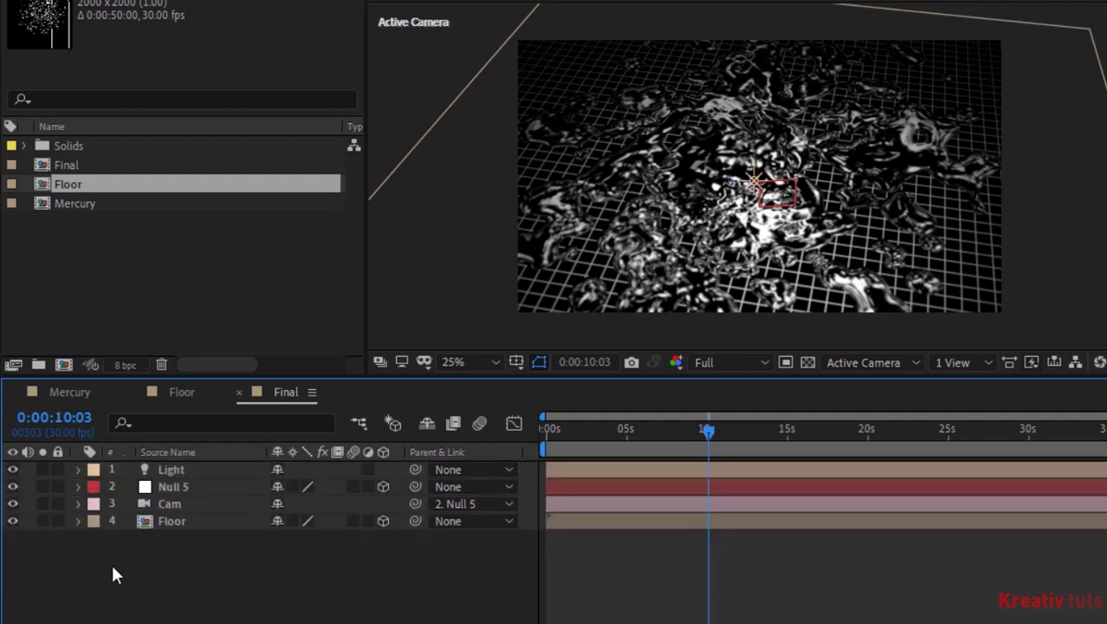
Add a new adjustment layer and rename it 'CC'.
right_click(113, 568)
mouse_move(277, 344)
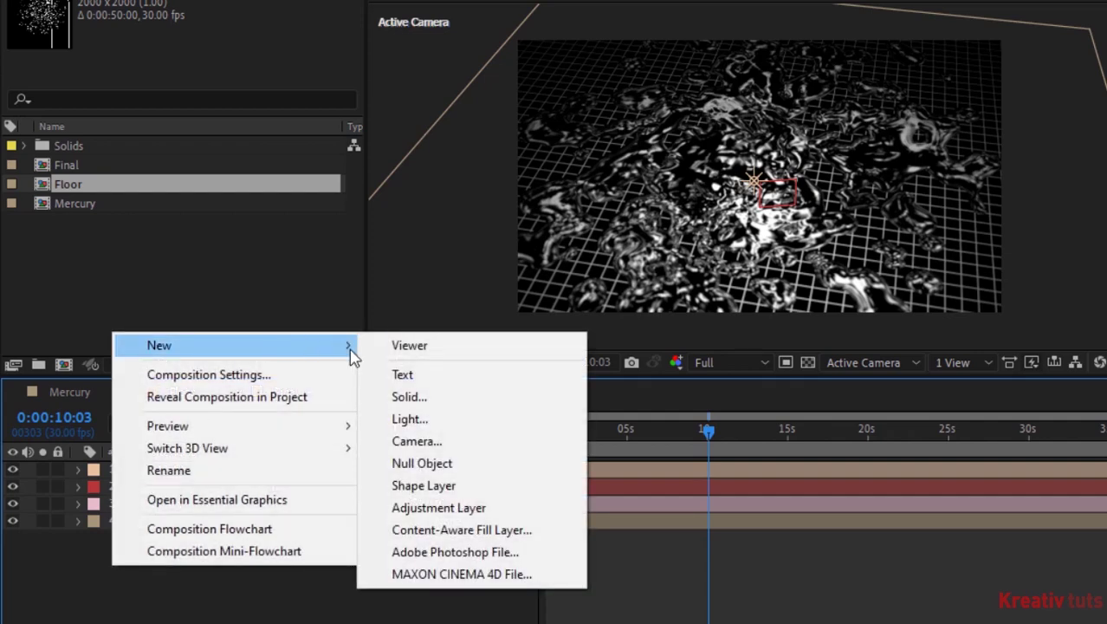
left_click(434, 509)
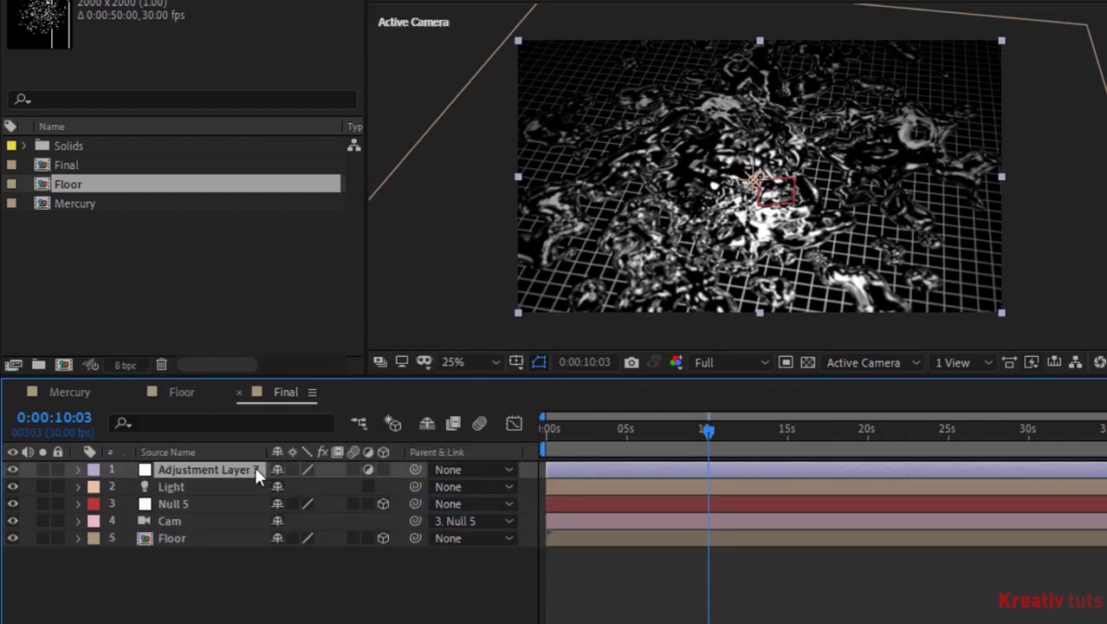
key("Return")
type("CC")
key("Return")
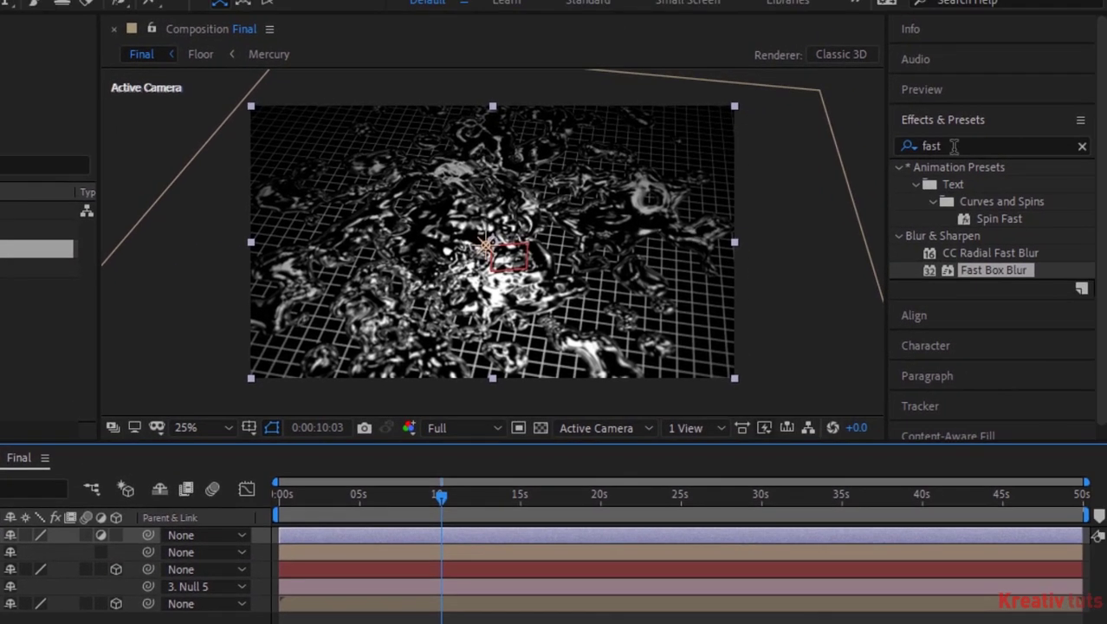
Search Effects & Presets for 'curves' and apply Curves to the CC layer.
left_click(955, 146)
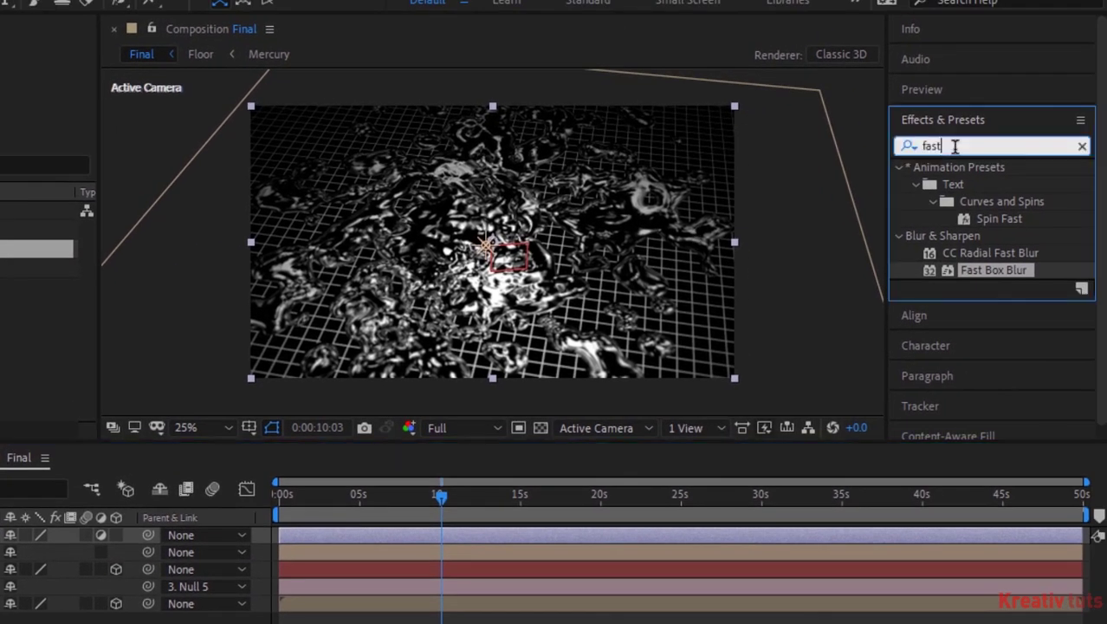
key("ctrl+a")
key("BackSpace")
type("curves")
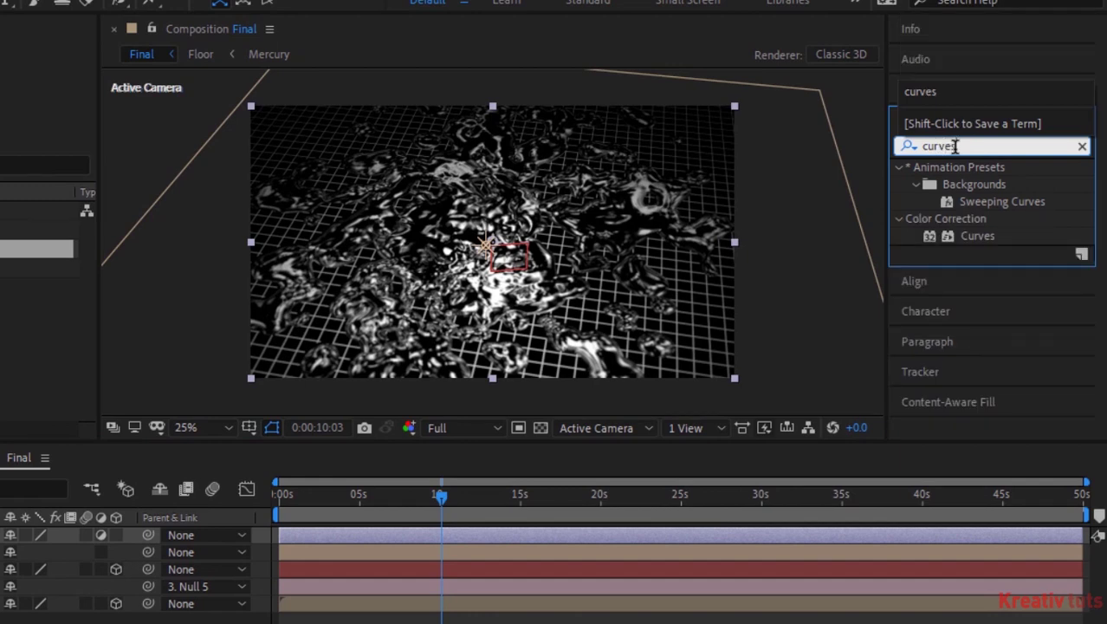
left_click_drag(975, 235, 172, 504)
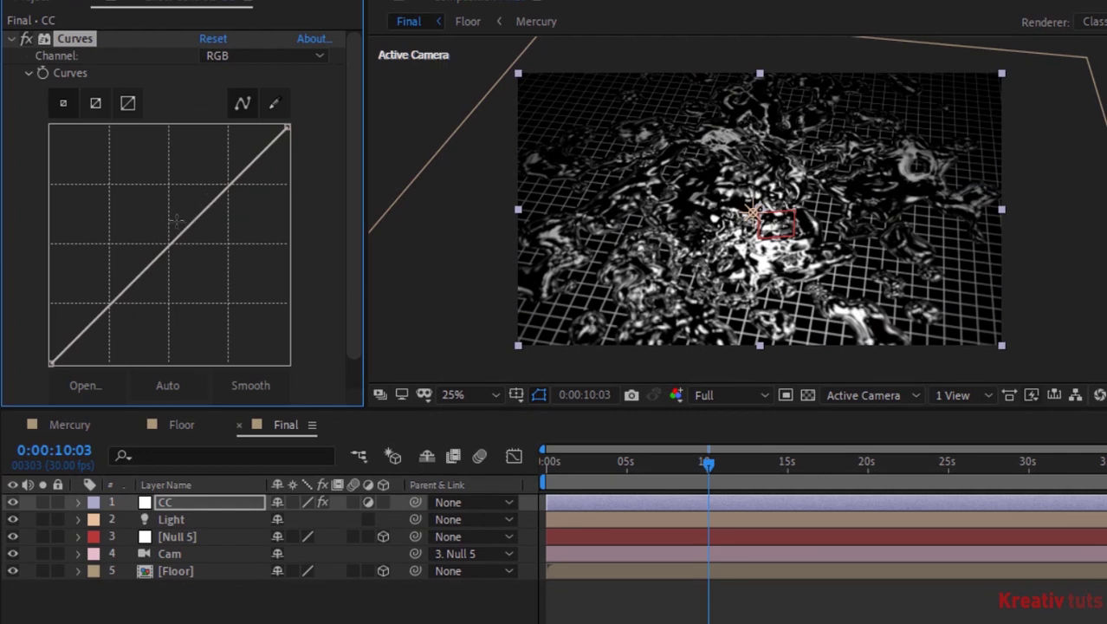
Raise the RGB, Red and Green curves and lift Blue's shadows for a blue tint.
mouse_move(139, 270)
left_mouse_down()
mouse_move(120, 289)
mouse_move(120, 273)
left_mouse_up()
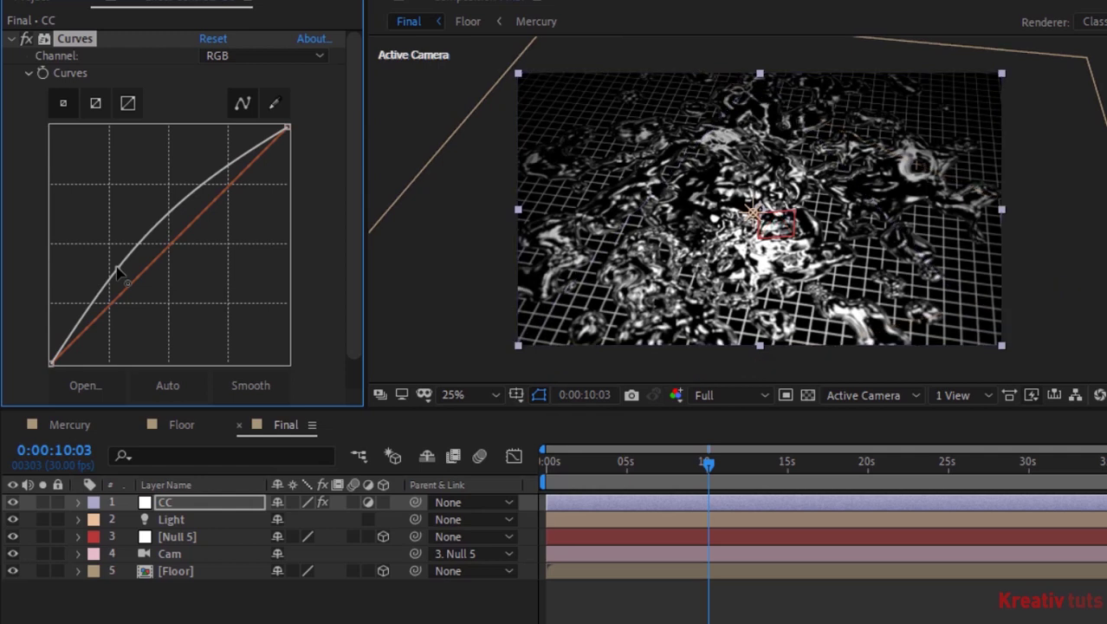
left_click(301, 54)
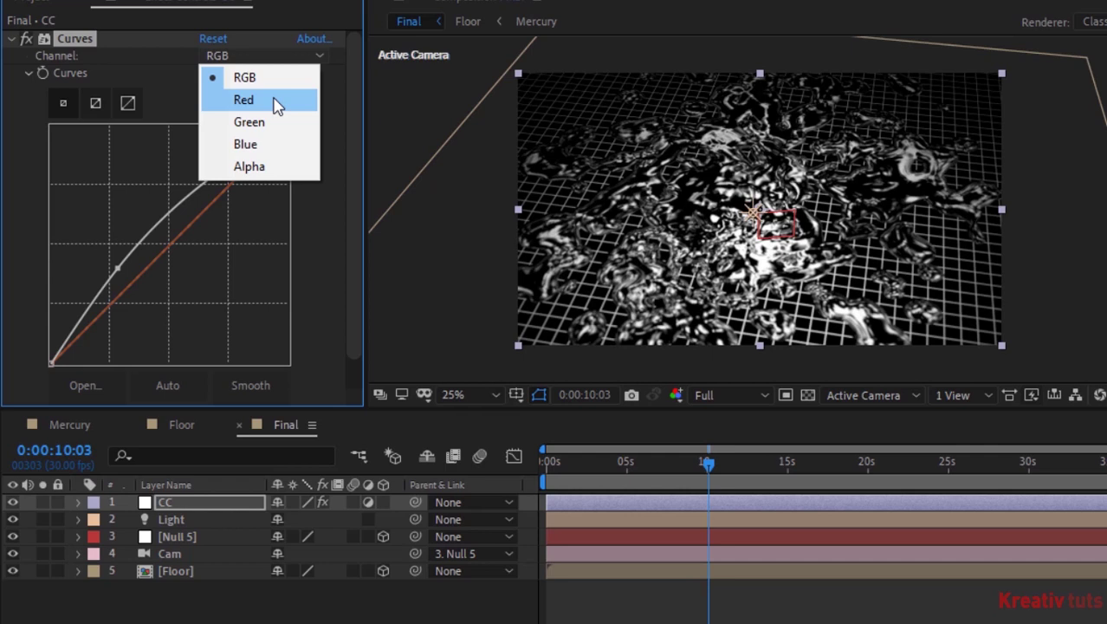
left_click(276, 104)
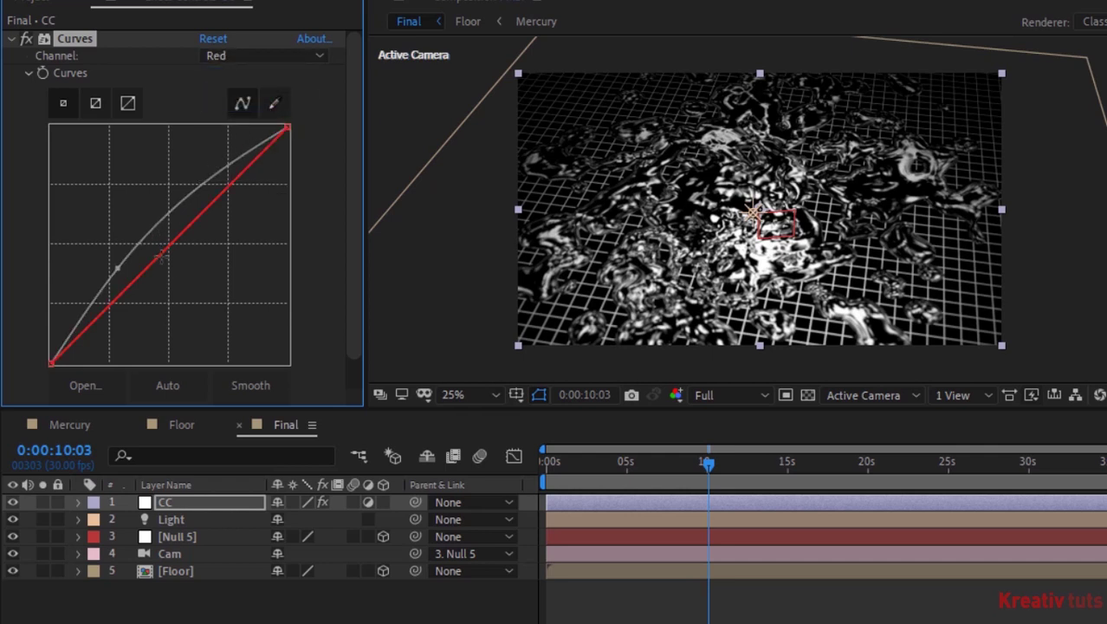
left_click_drag(164, 262, 153, 250)
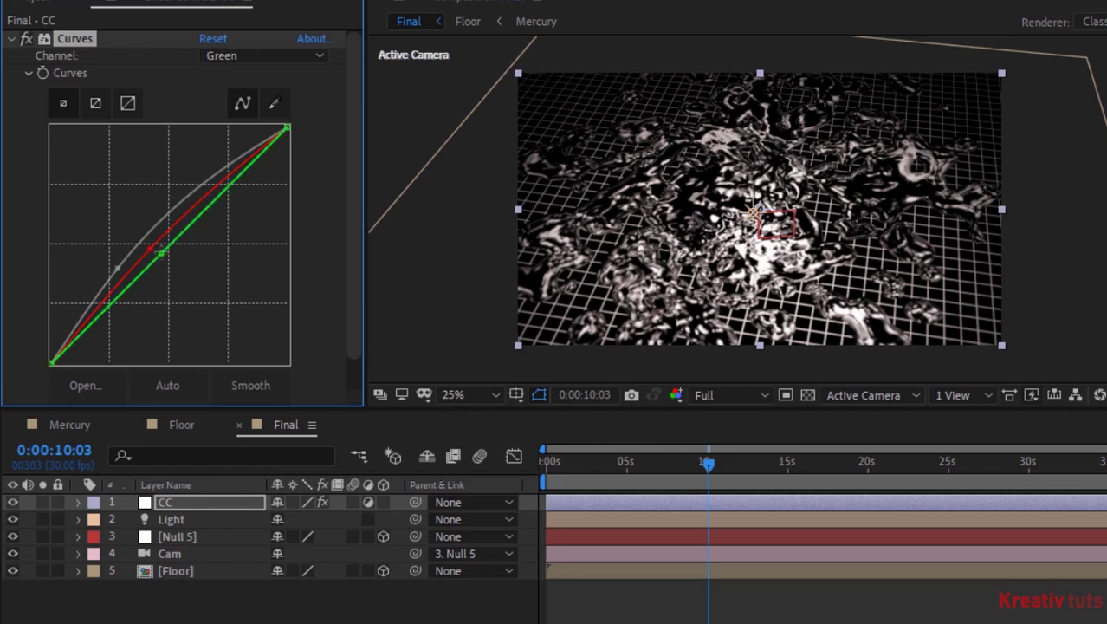
left_click_drag(165, 252, 154, 245)
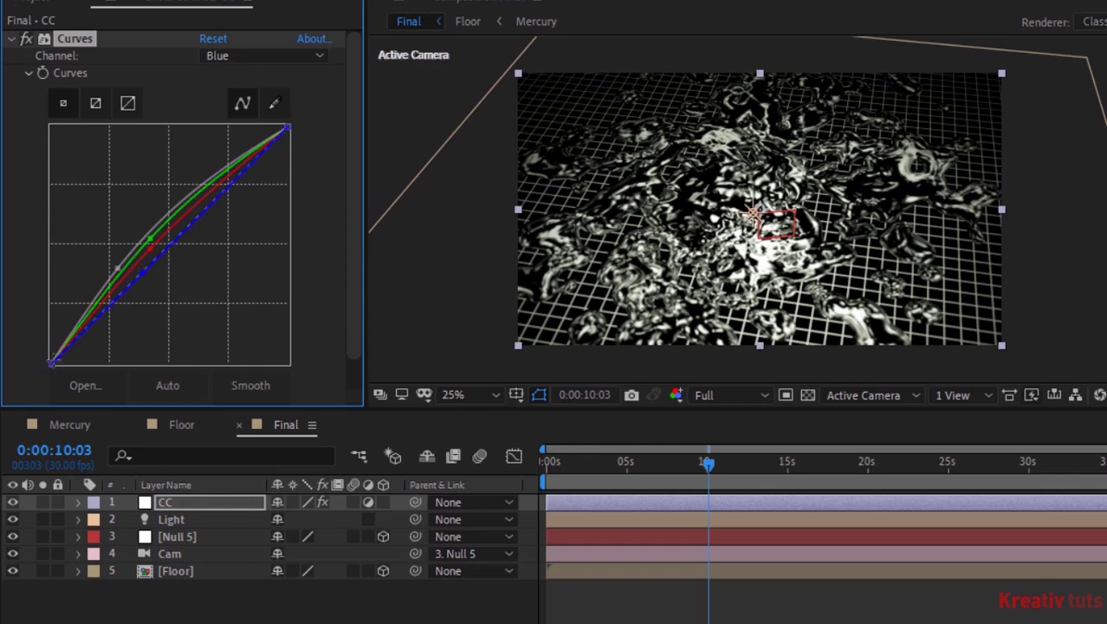
mouse_move(52, 362)
left_mouse_down()
mouse_move(54, 331)
mouse_move(52, 355)
left_mouse_up()
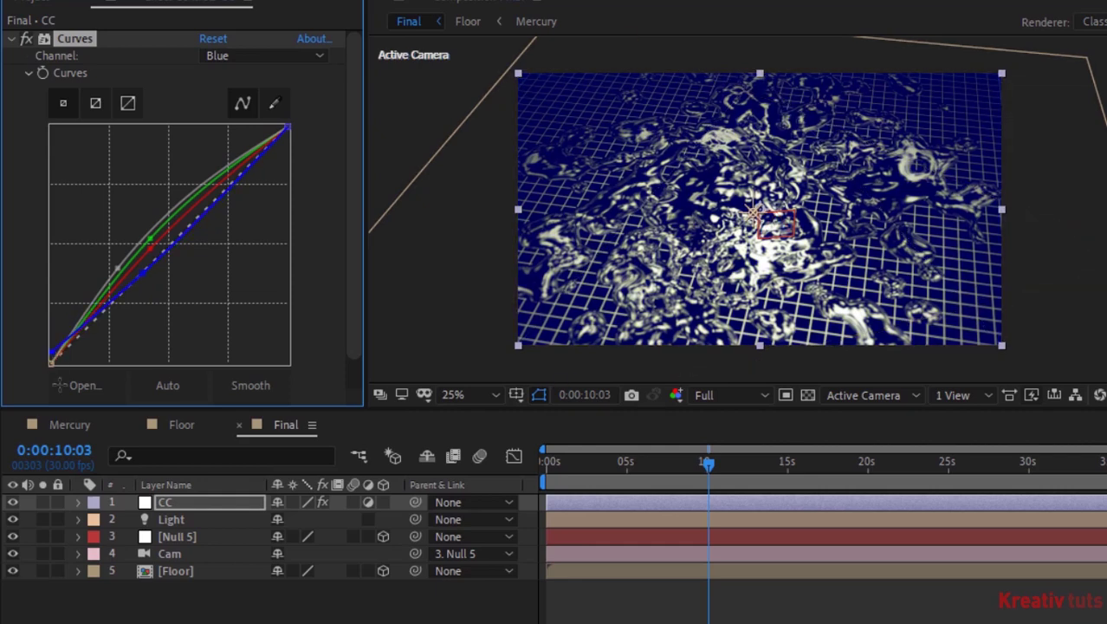
Add a new adjustment layer and rename it 'Blur'.
left_click(214, 591)
right_click(215, 590)
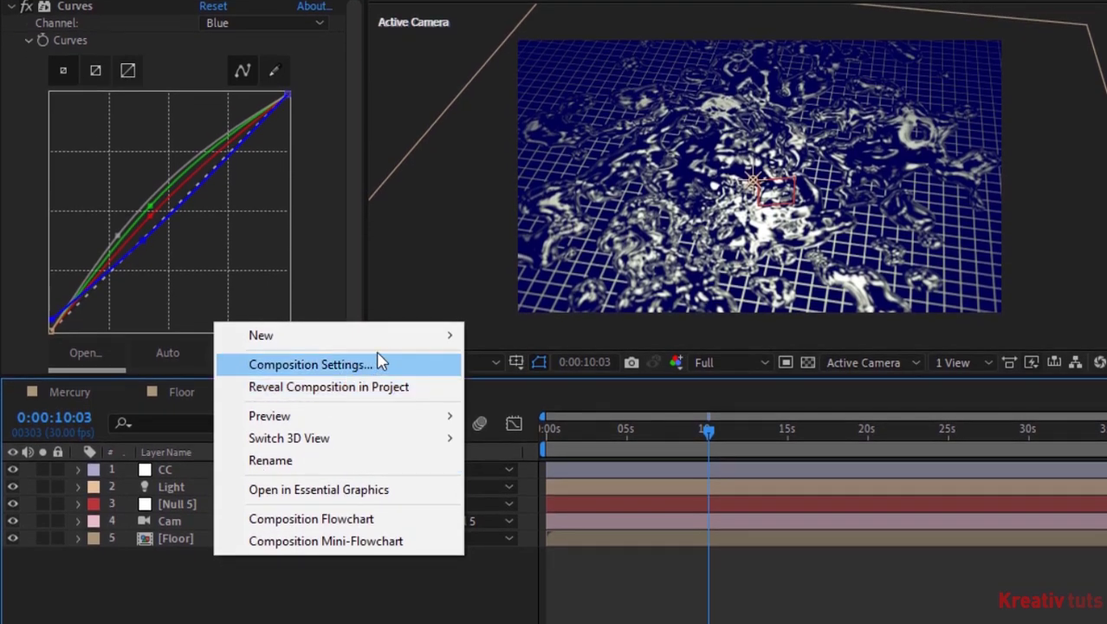
mouse_move(398, 341)
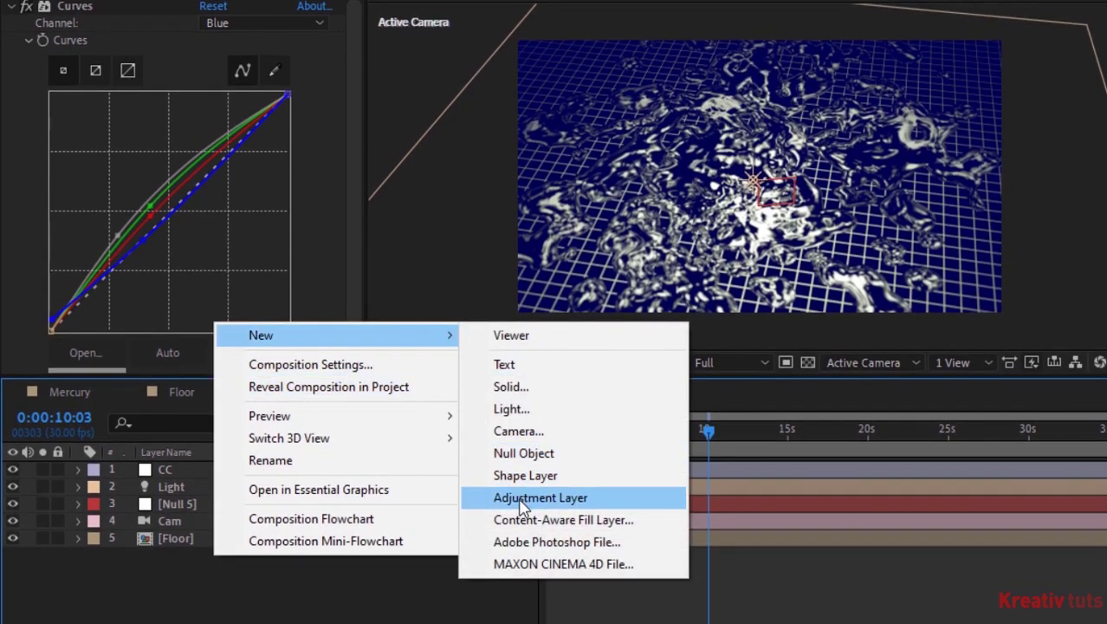
left_click(522, 499)
key("Return")
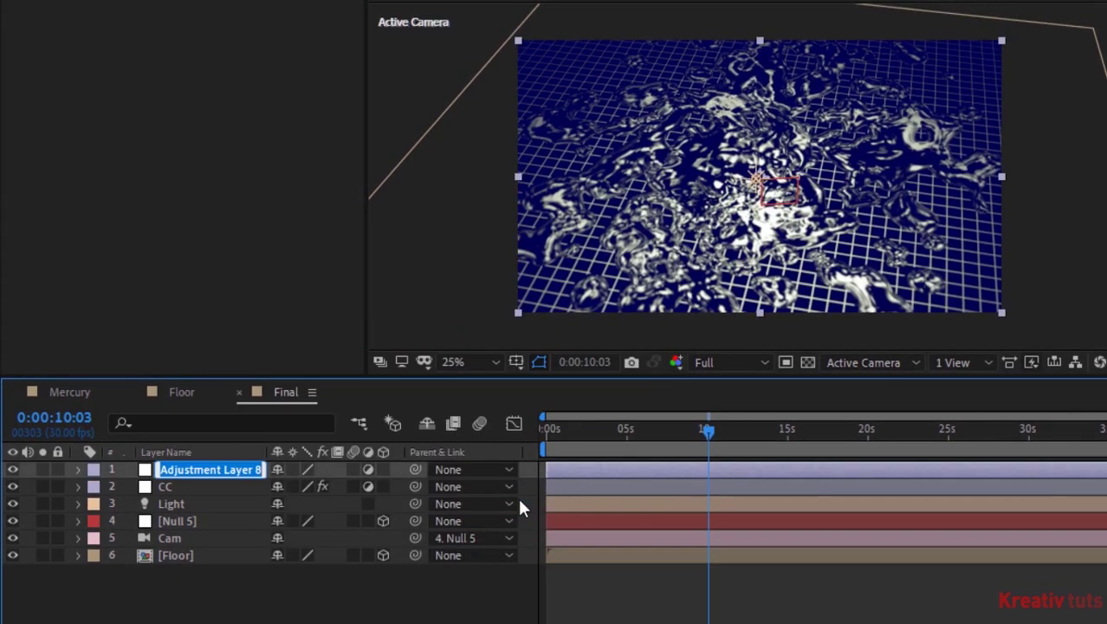
type("Blur")
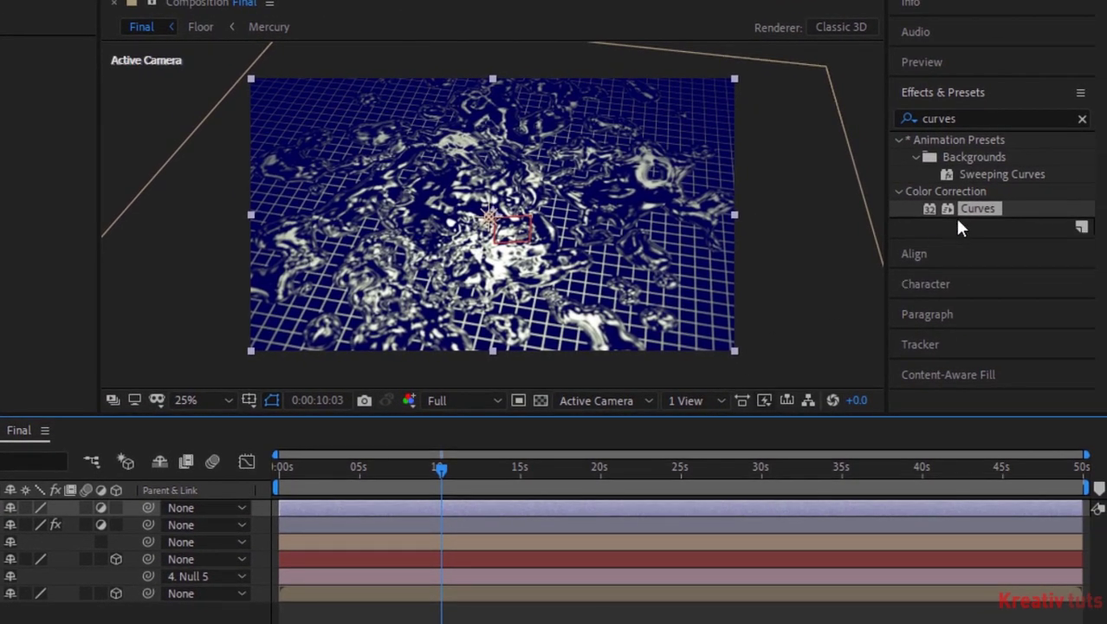
Apply Curves to Blur, pull the curve down to crush shadows, and set Screen mode.
left_click_drag(1006, 205, 234, 248)
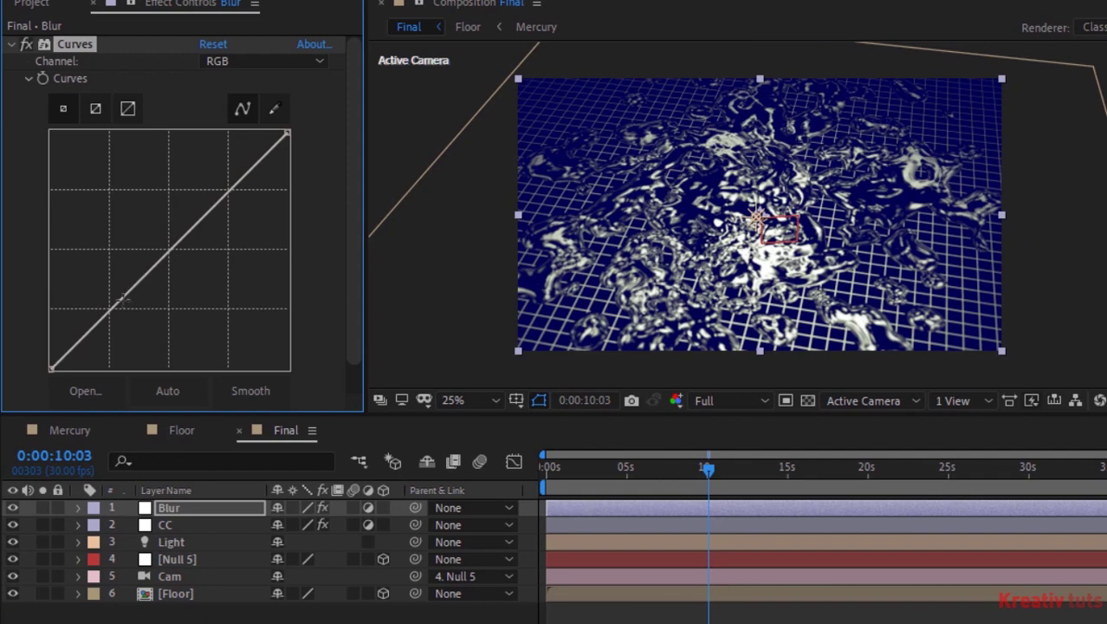
left_click_drag(99, 328, 227, 339)
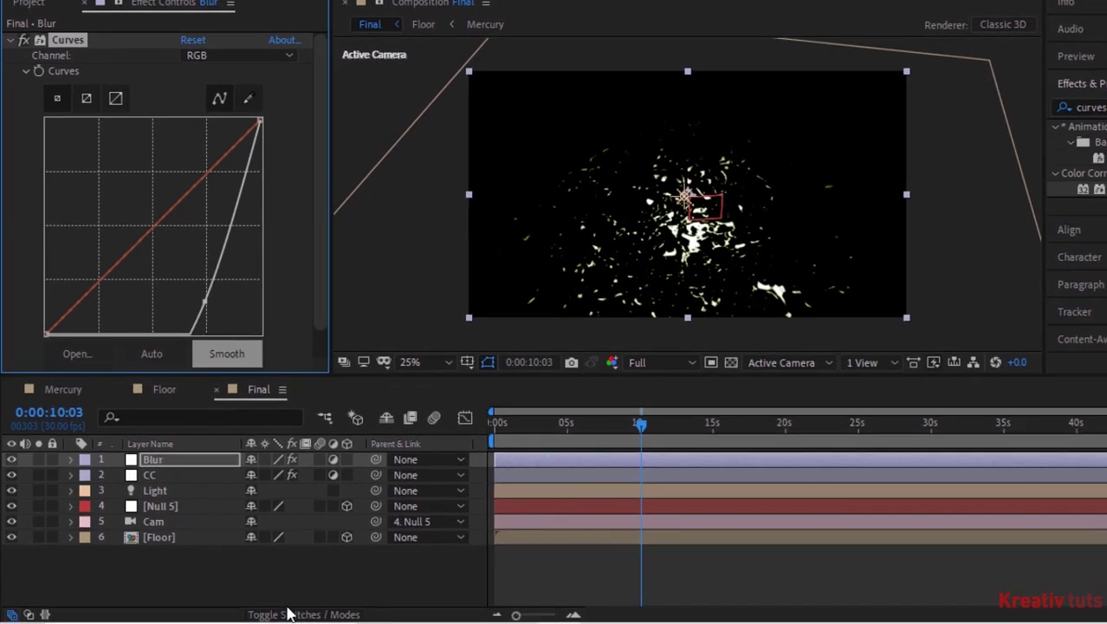
left_click(289, 610)
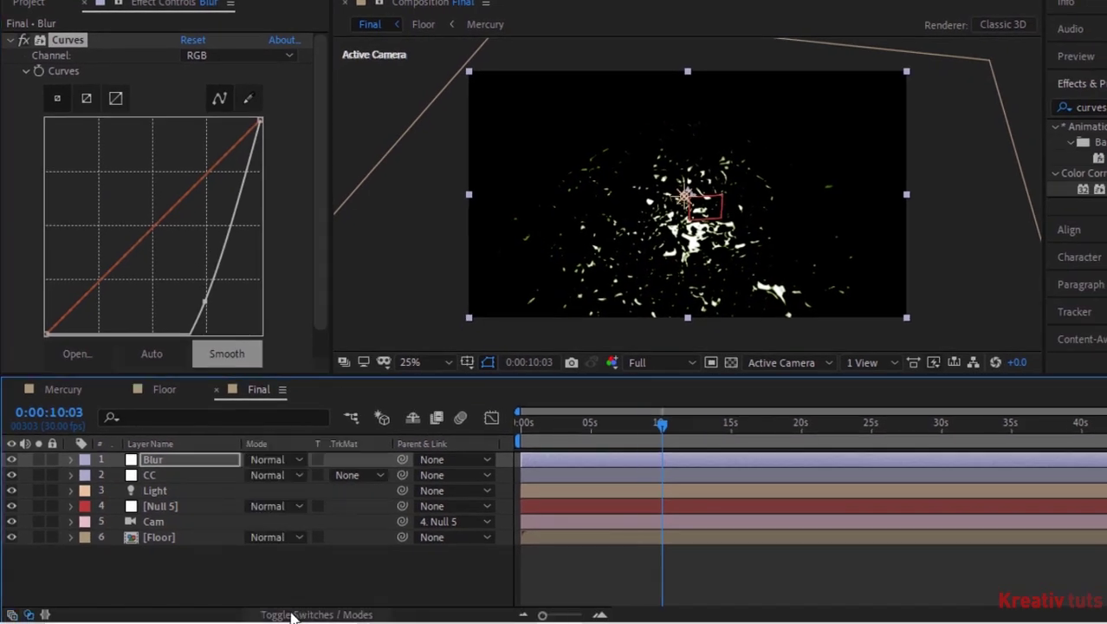
left_click(301, 460)
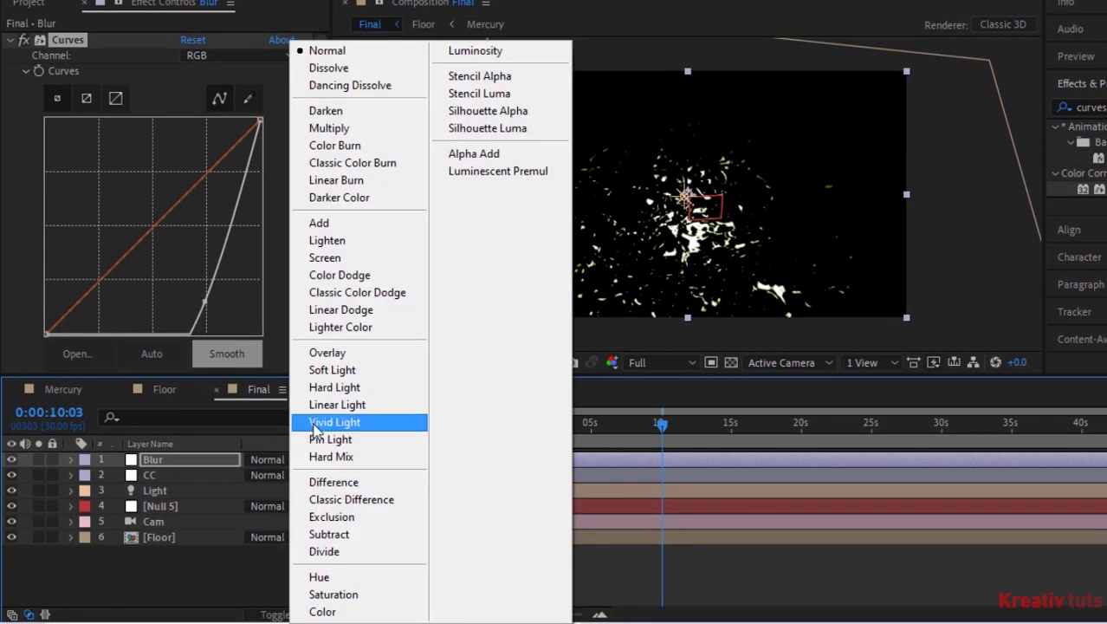
left_click(362, 257)
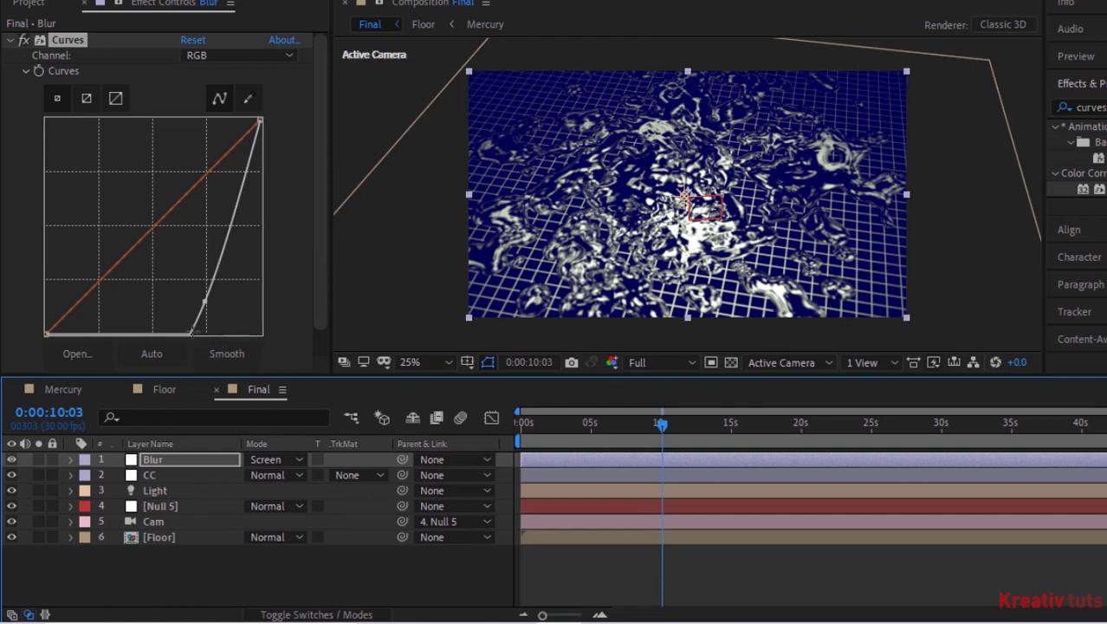
left_click_drag(189, 332, 194, 319)
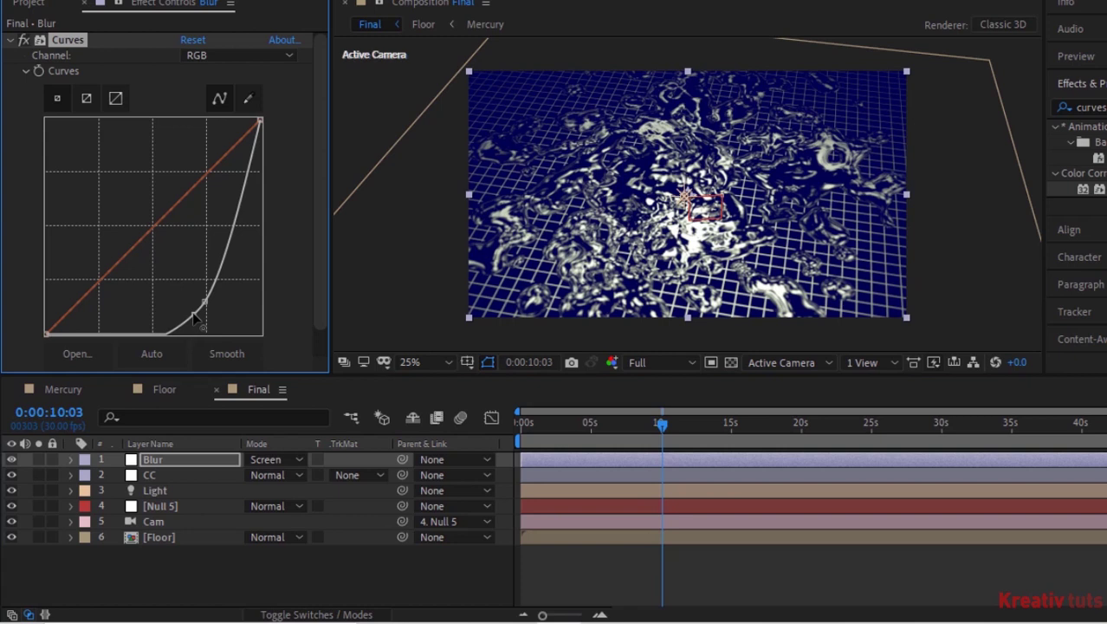
mouse_move(205, 303)
left_mouse_down()
mouse_move(217, 302)
mouse_move(216, 291)
left_mouse_up()
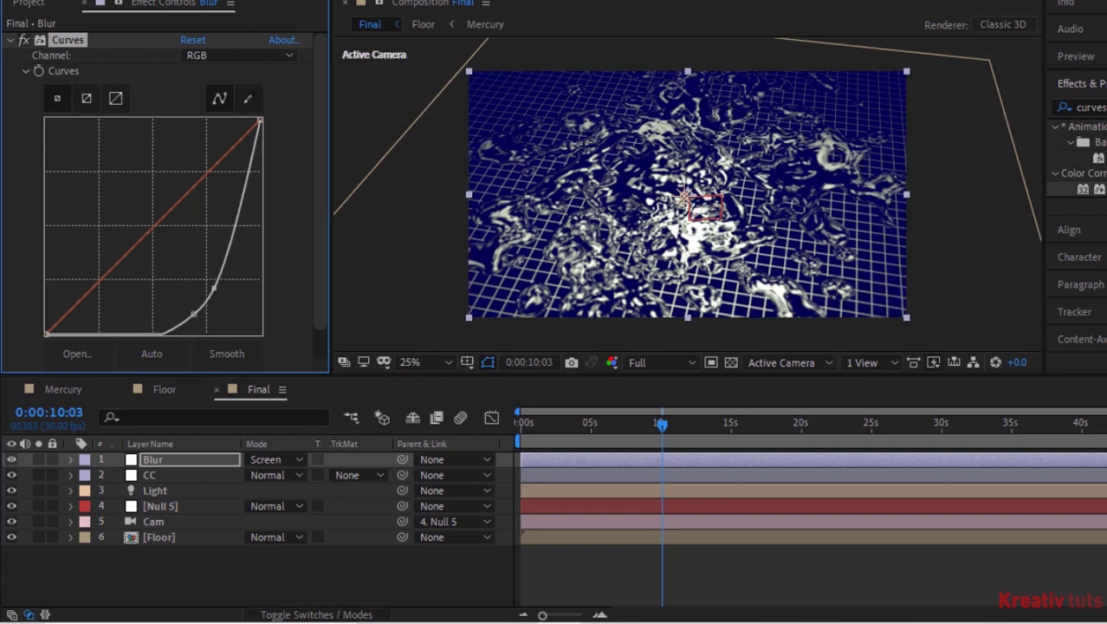
Find Fast Box Blur in Effects & Presets and apply it to the Blur layer.
left_click(1096, 107)
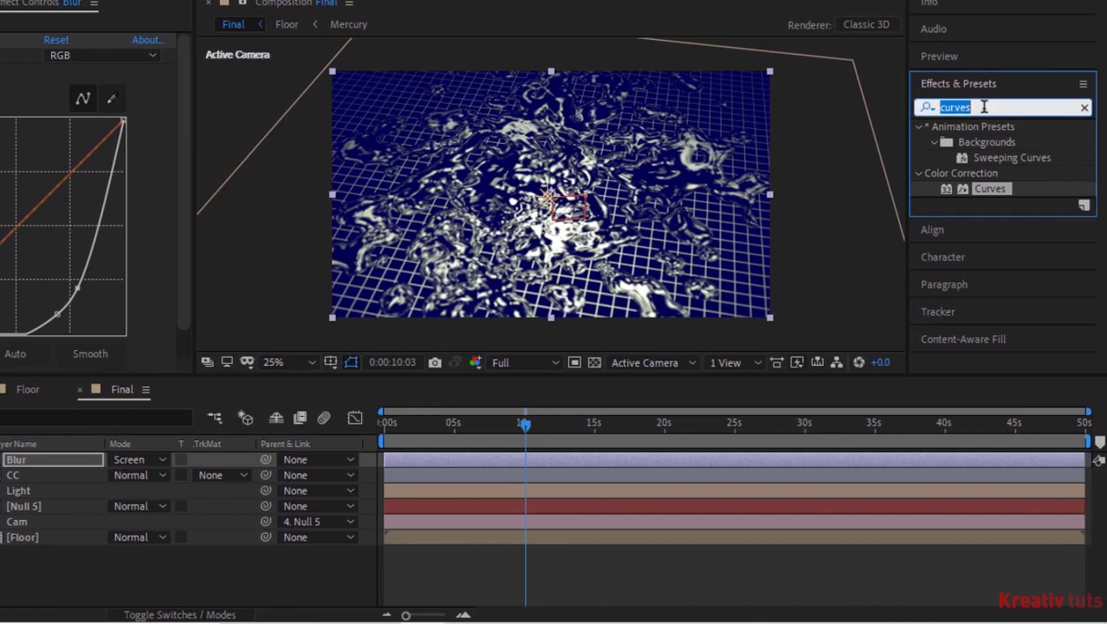
type("fas")
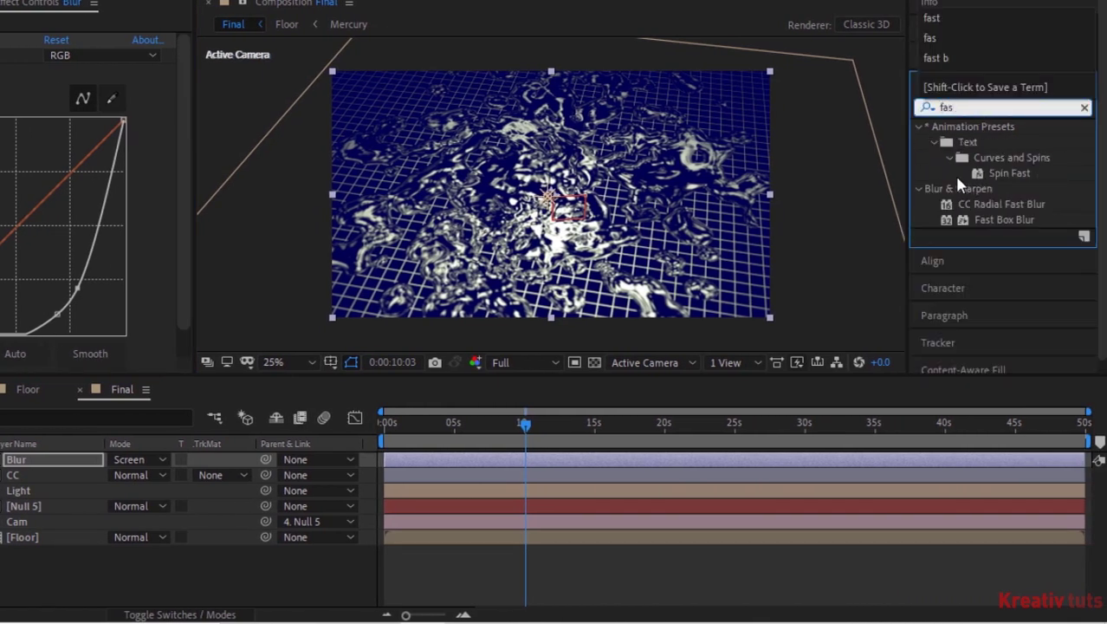
left_click_drag(1004, 219, 77, 468)
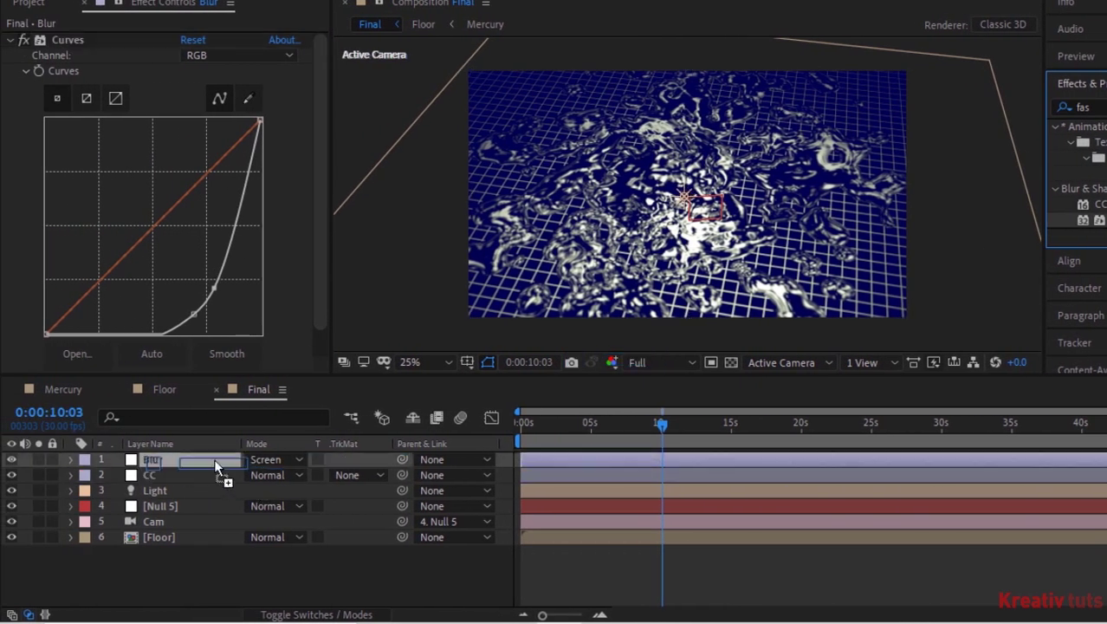
left_click_drag(214, 467, 215, 467)
Set Fast Box Blur to radius 80, 1 iteration, with Repeat Edge Pixels enabled.
left_click(186, 318)
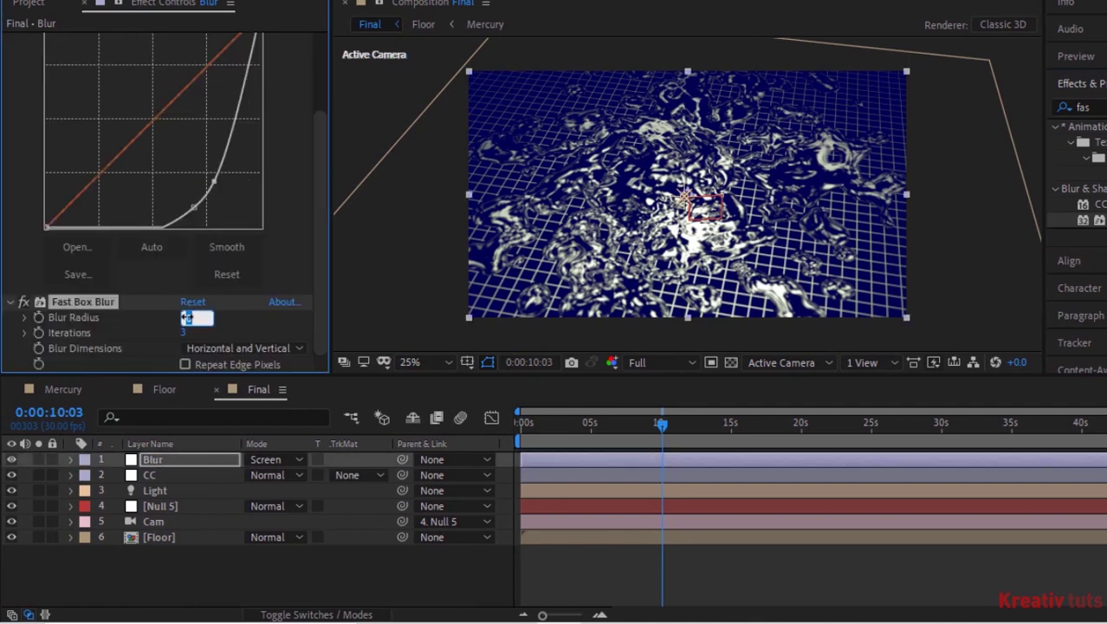
type("100")
key("Tab")
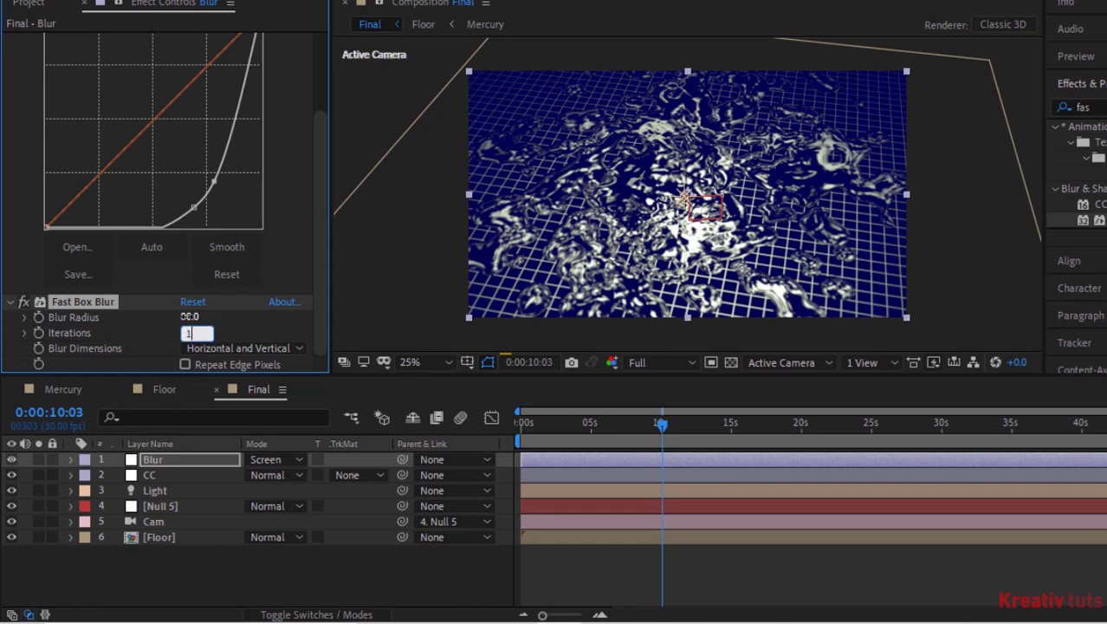
left_click(184, 364)
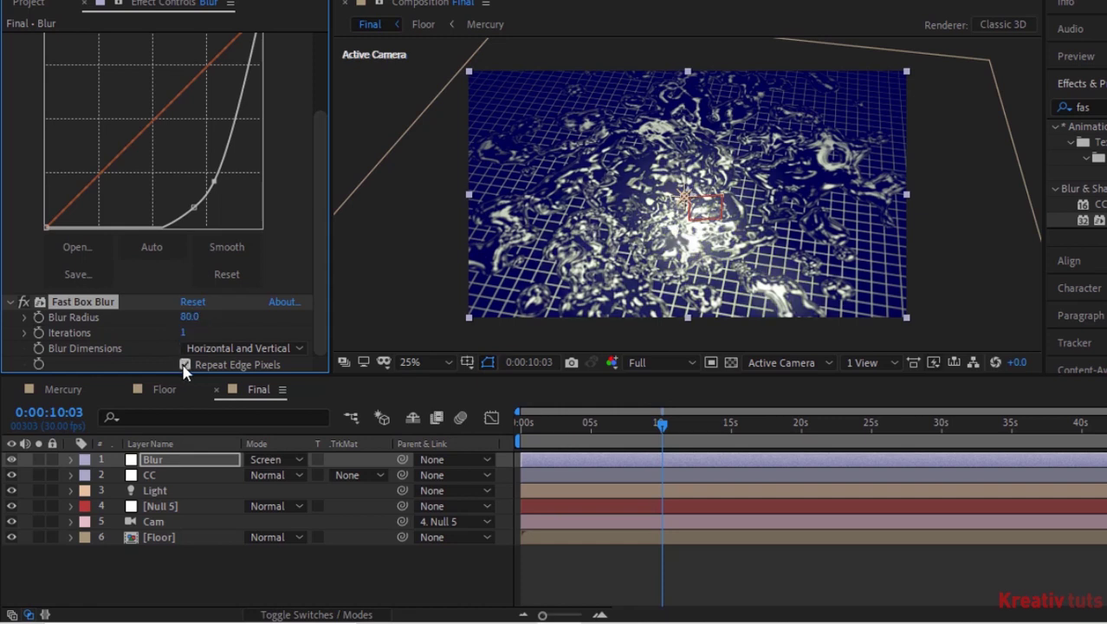
Duplicate the Blur layer as Blur 2 and raise its Fast Box Blur radius to 160.
left_click(180, 461)
key("ctrl+d")
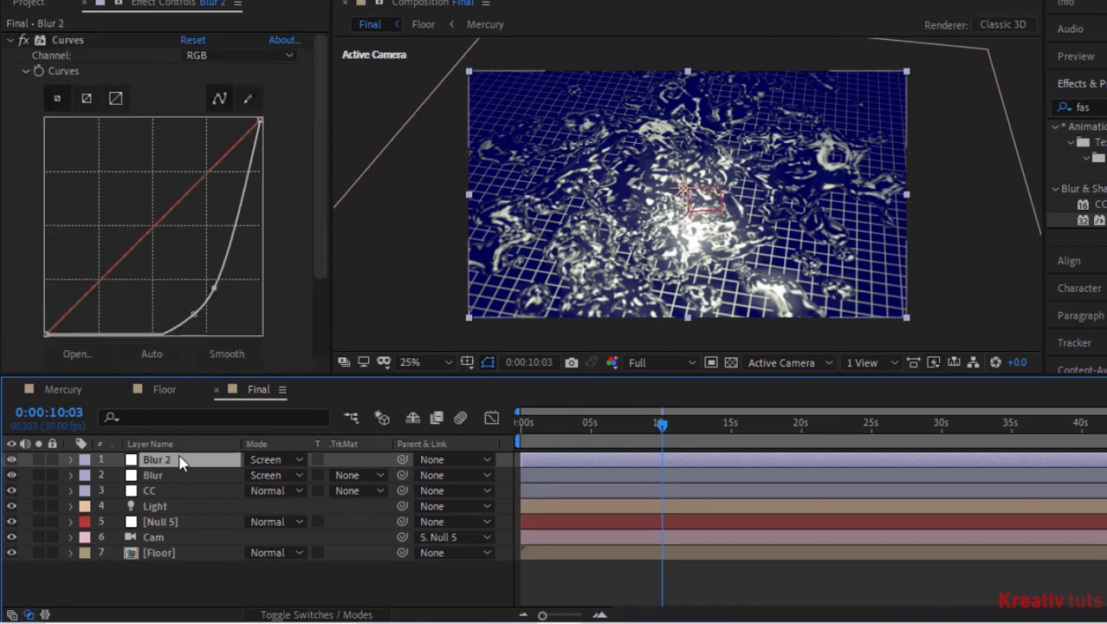
scroll(316, 298, "down", 3)
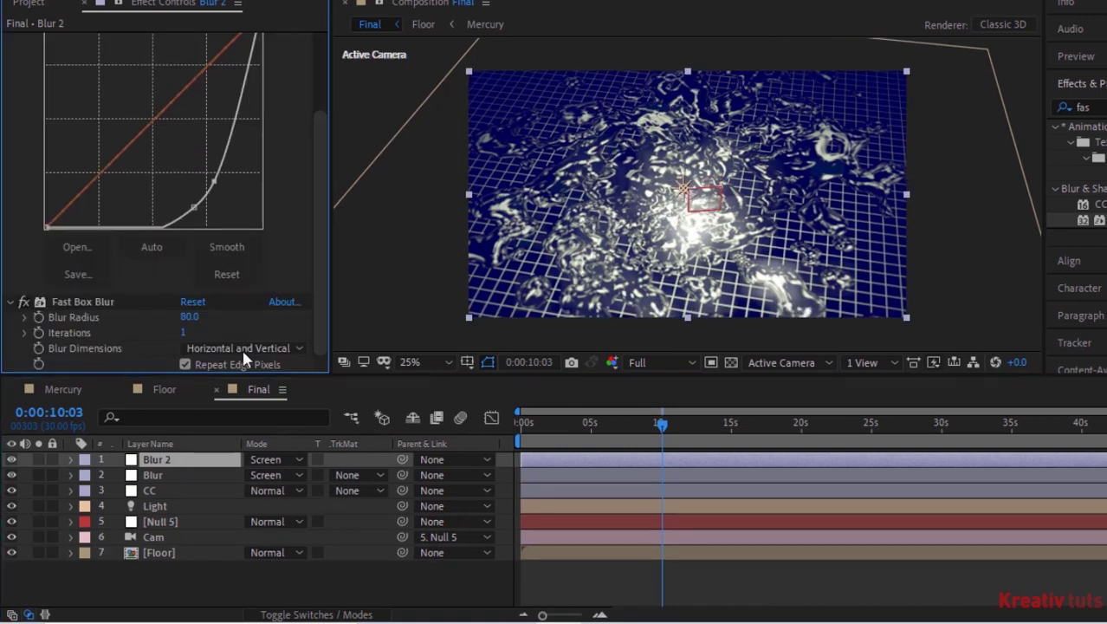
left_click(188, 317)
type("150")
key("Return")
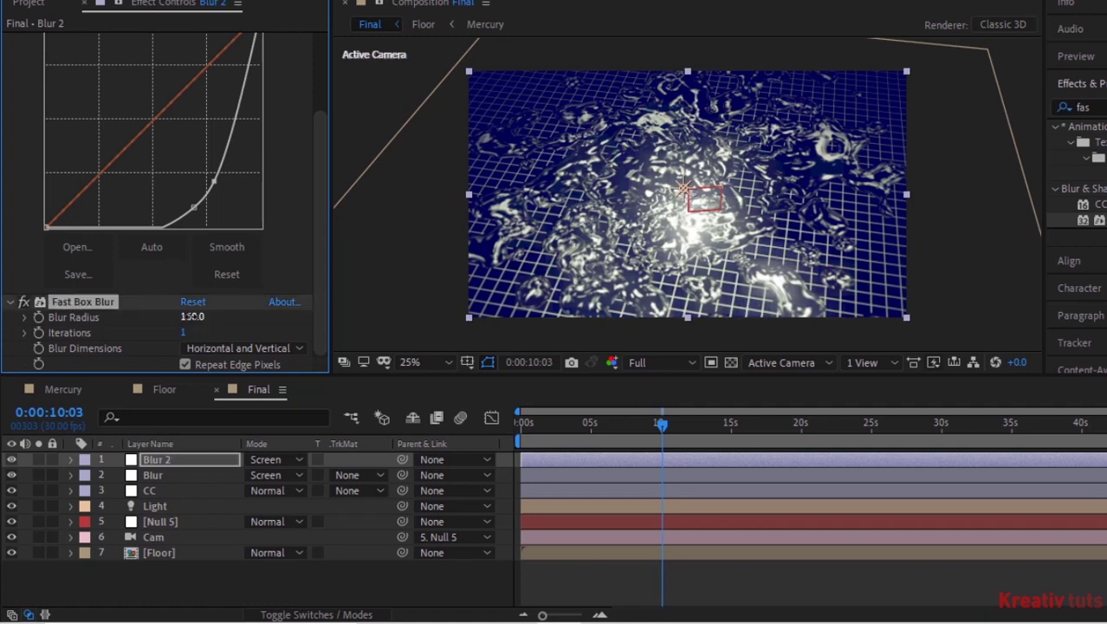
left_click_drag(187, 317, 212, 341)
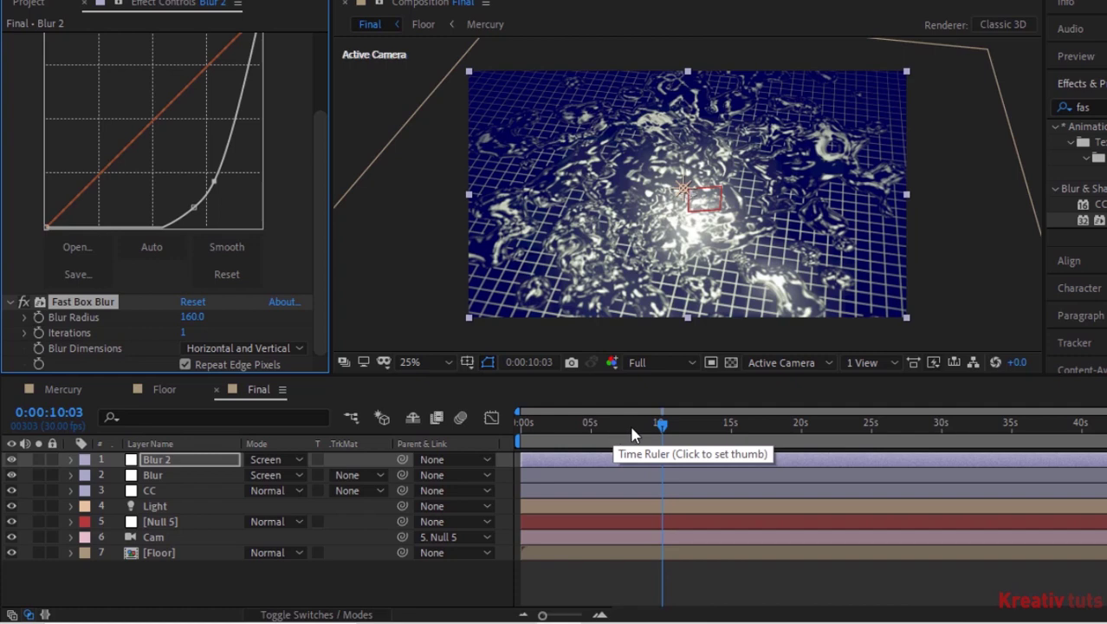
Play the Final comp from frame zero with layer overlays hidden, at Quarter preview resolution.
key("Home")
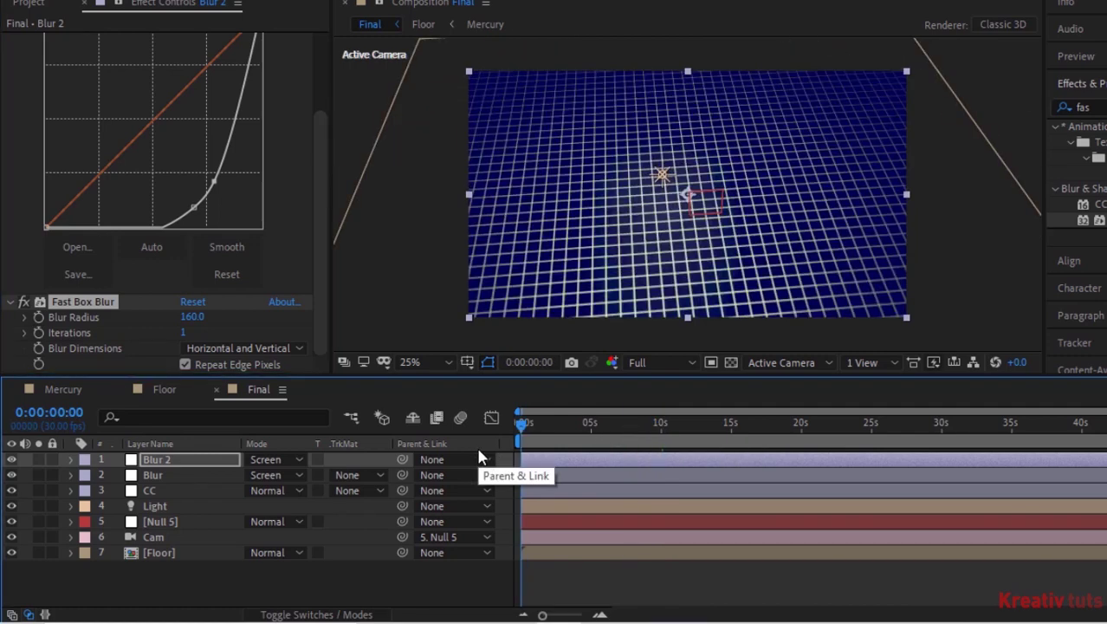
key("ctrl+shift+h")
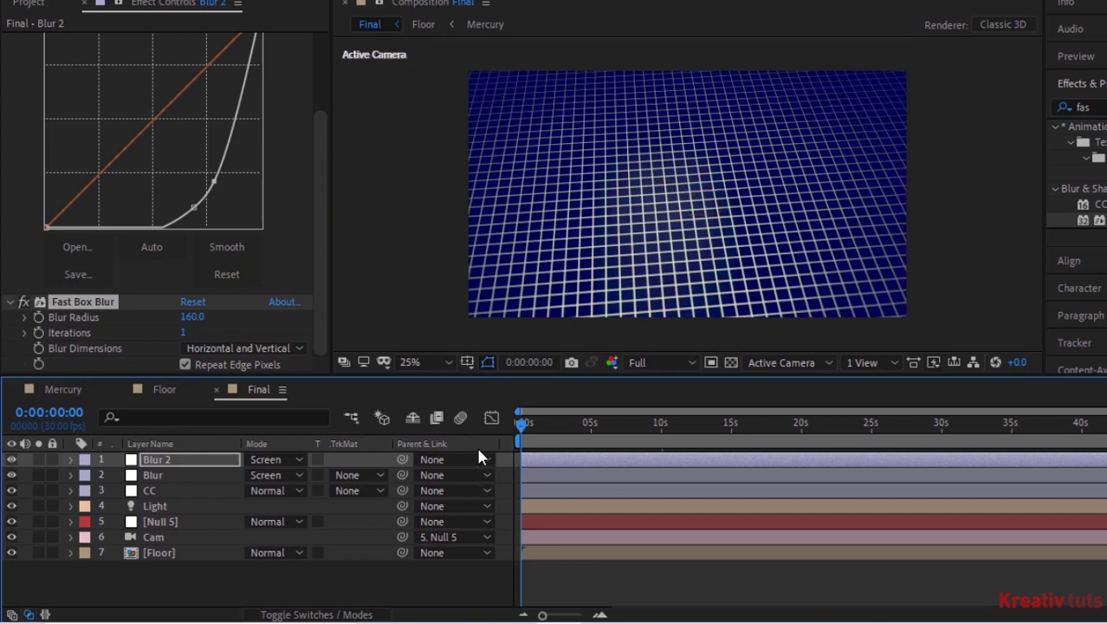
key("space")
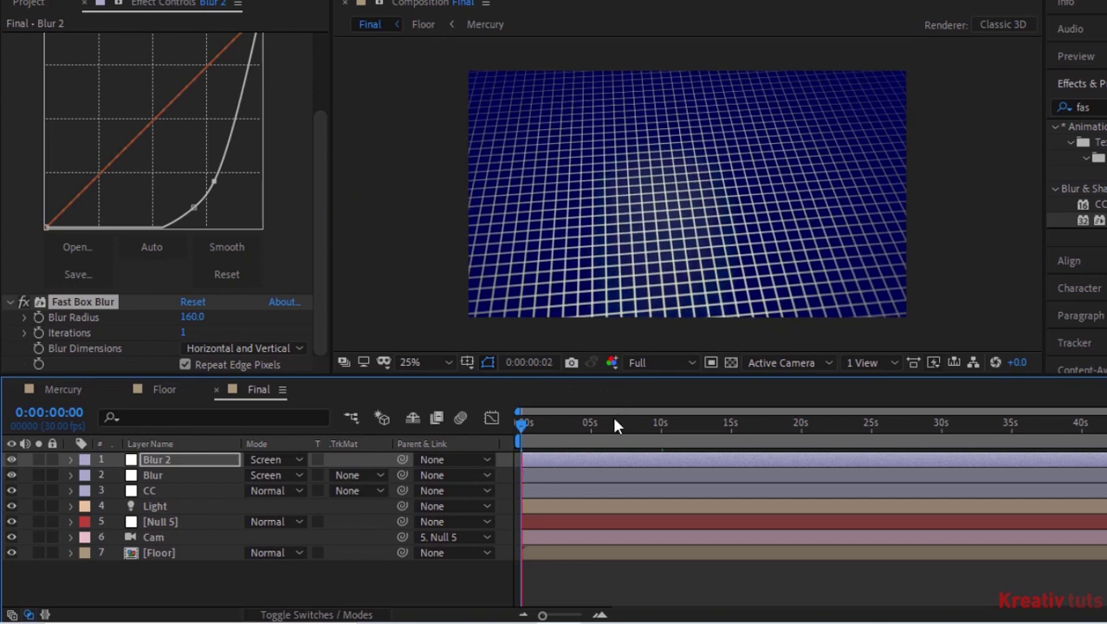
left_click(663, 363)
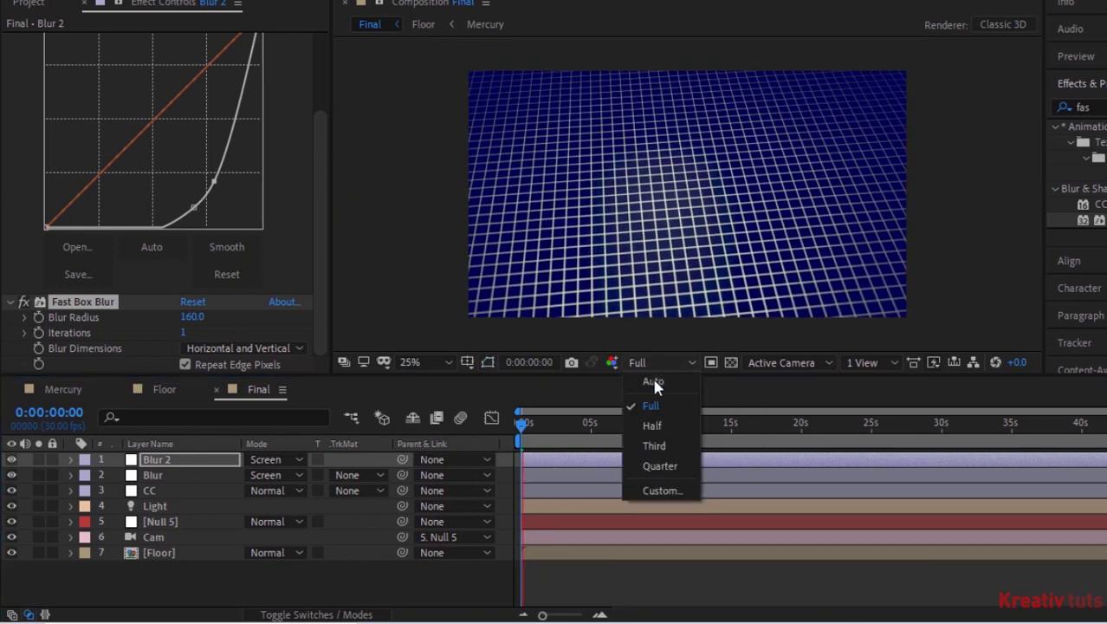
left_click(660, 468)
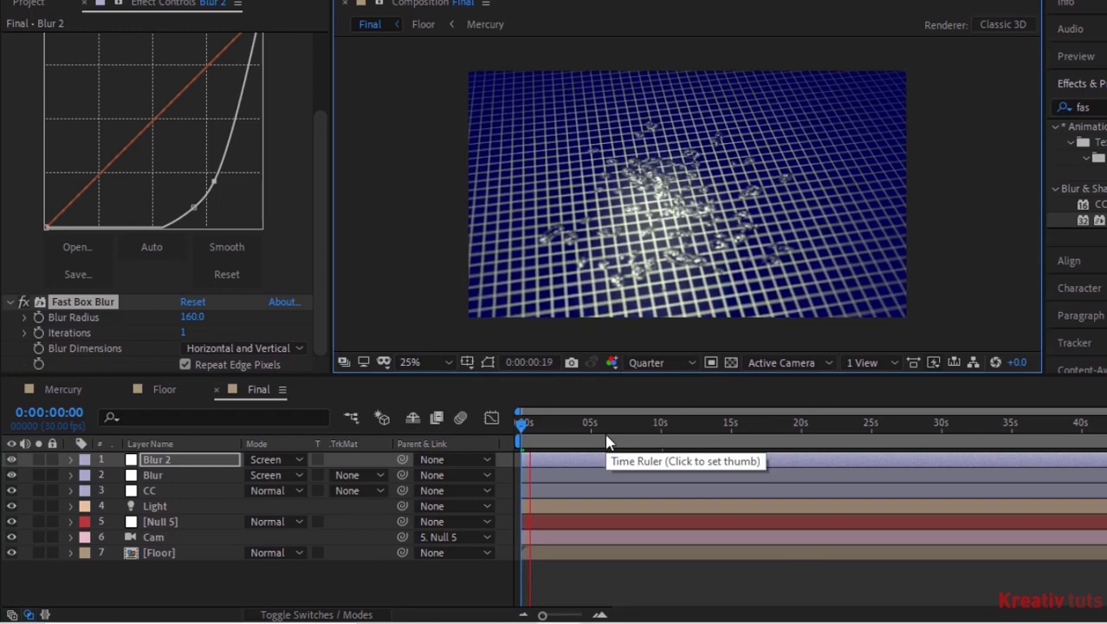